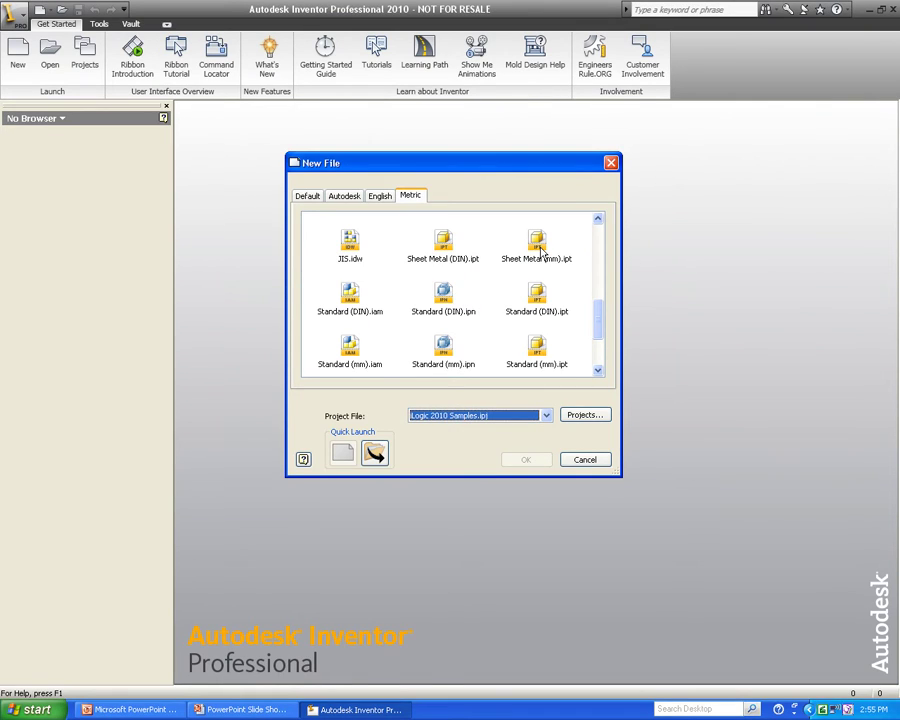
# Step: Create a new part from the Metric Sheet Metal (mm).ipt template
pyautogui.doubleClick(540, 246)
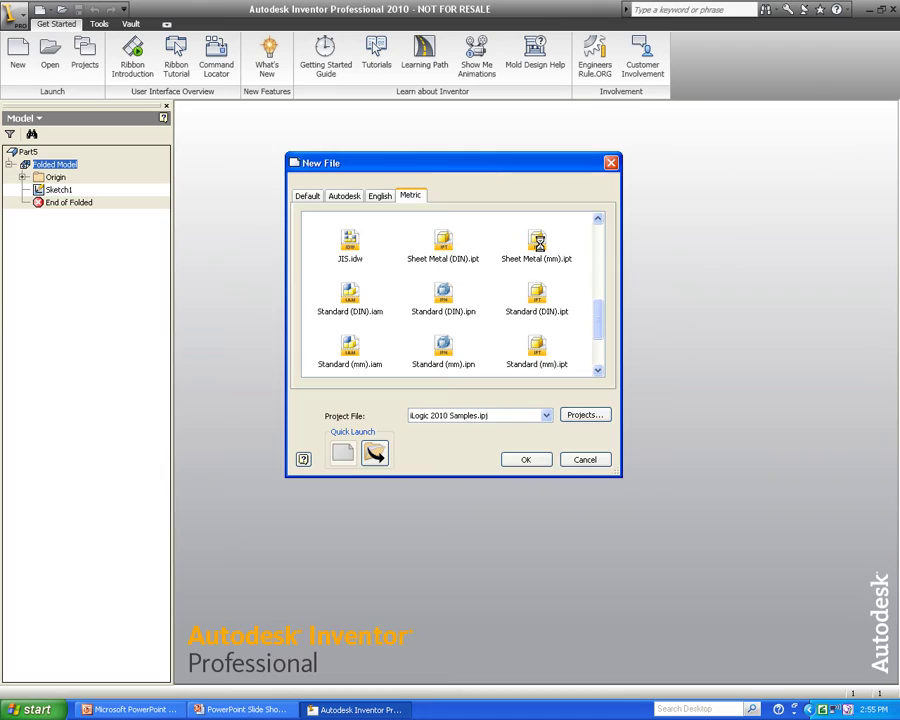
# Step: Draw the profile from the origin and dimension the top 30 mm and bend 135°
pyautogui.press('l')
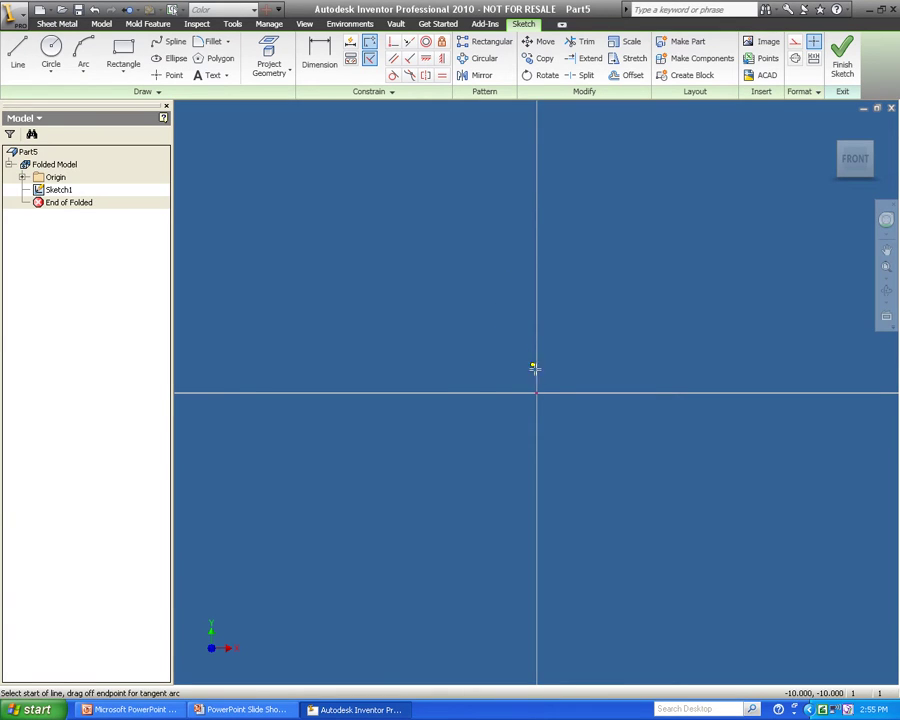
pyautogui.click(539, 393)
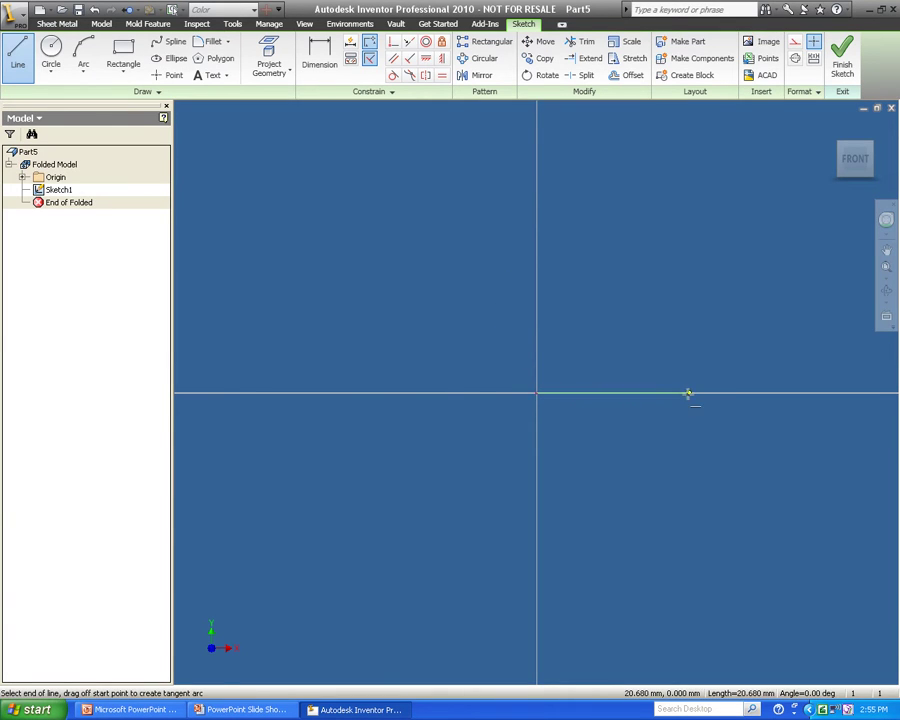
pyautogui.click(708, 393)
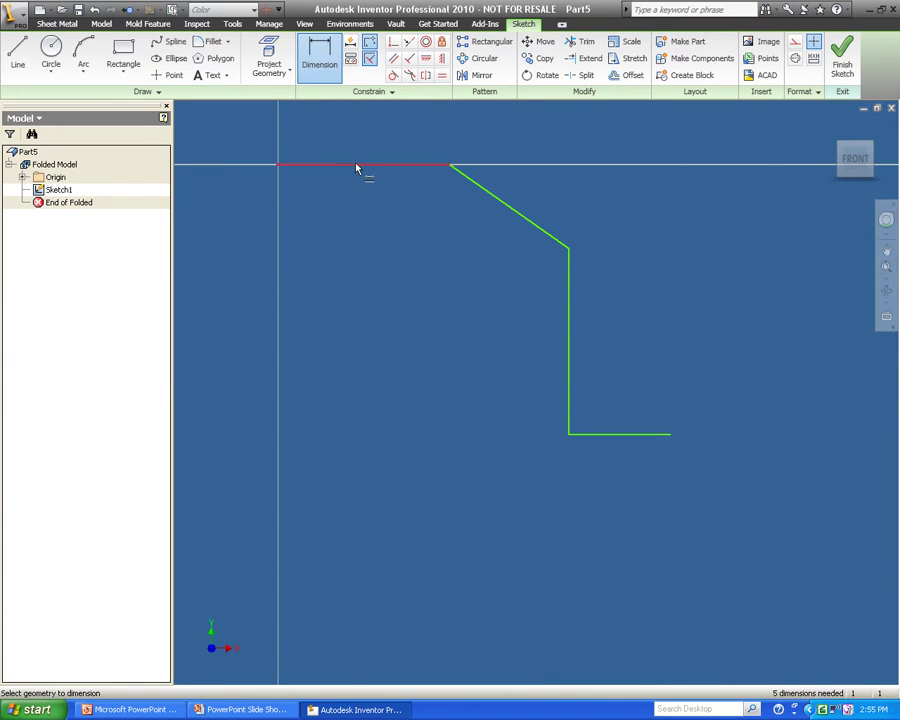
pyautogui.click(356, 166)
pyautogui.click(363, 214)
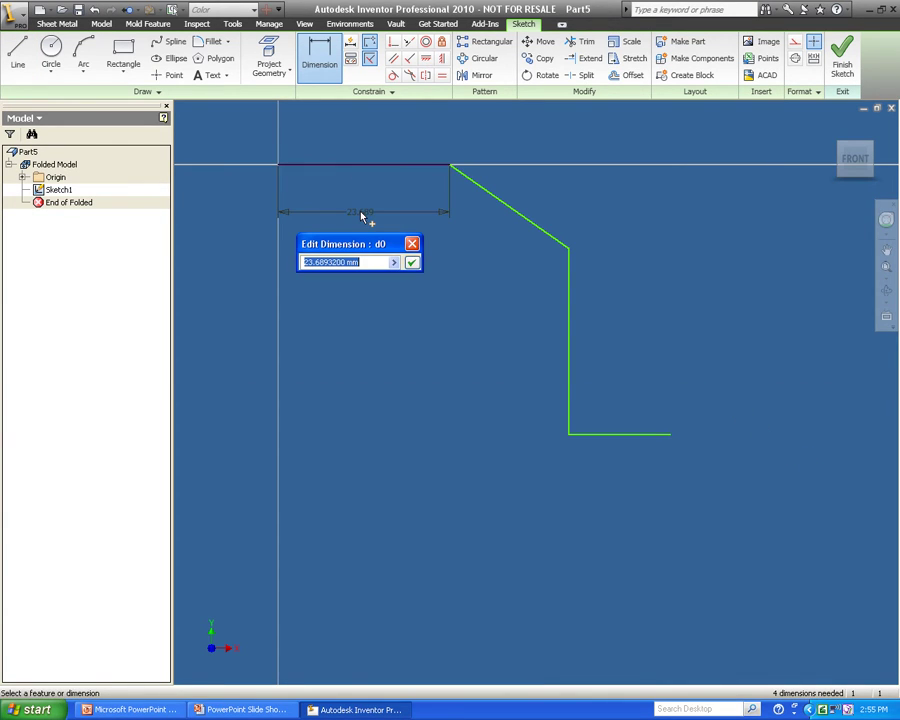
pyautogui.write('30')
pyautogui.press('Return')
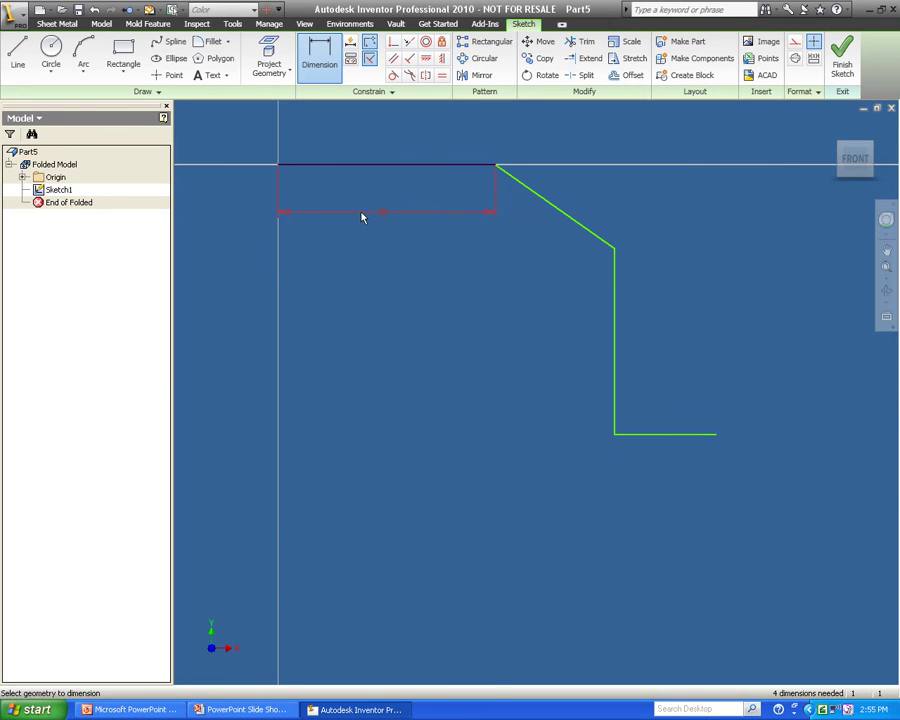
pyautogui.click(547, 205)
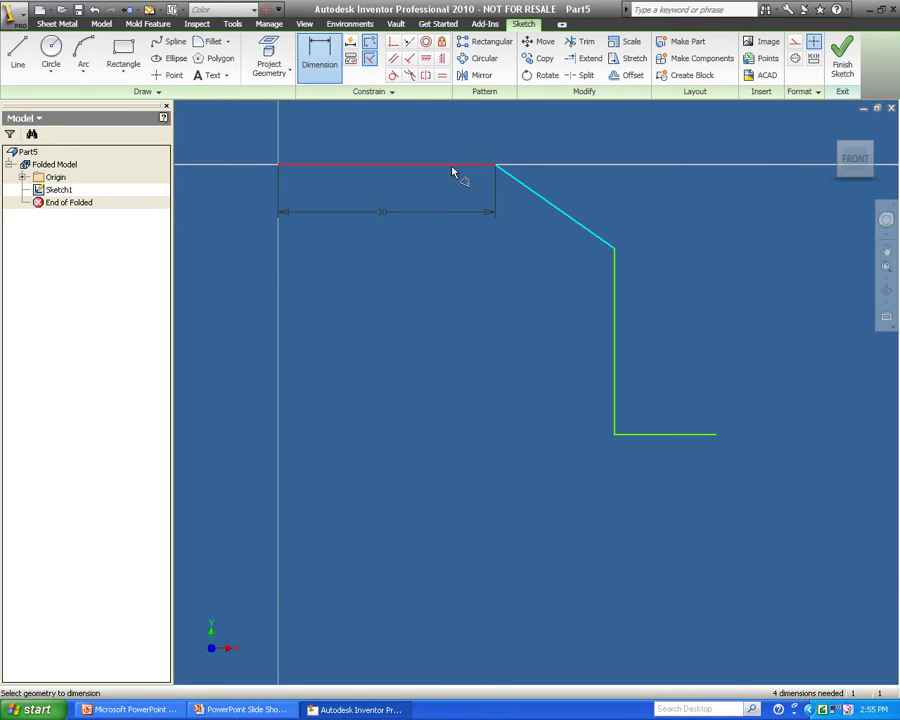
pyautogui.click(457, 168)
pyautogui.click(453, 204)
pyautogui.write('135')
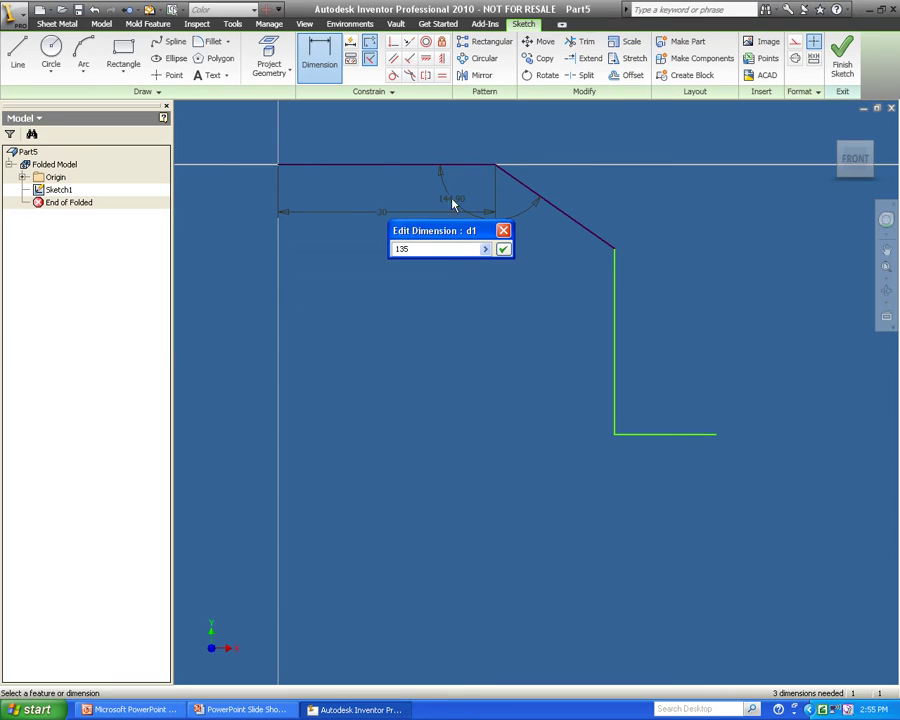
pyautogui.press('Return')
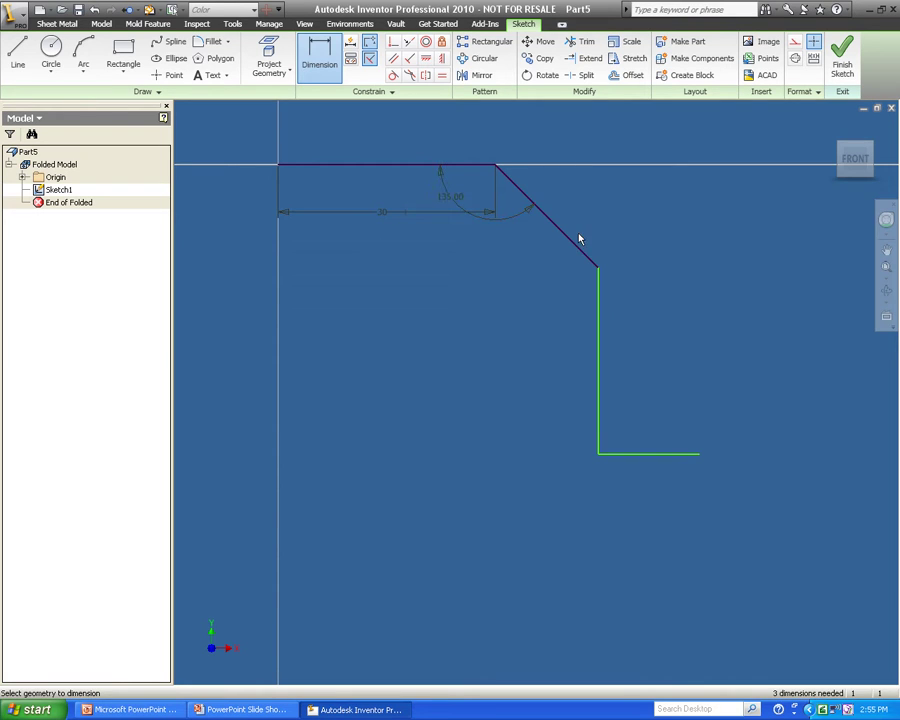
# Step: Dimension the 20 mm horizontal offset, 50 mm vertical line and 30 mm bottom line
pyautogui.click(572, 242)
pyautogui.click(545, 148)
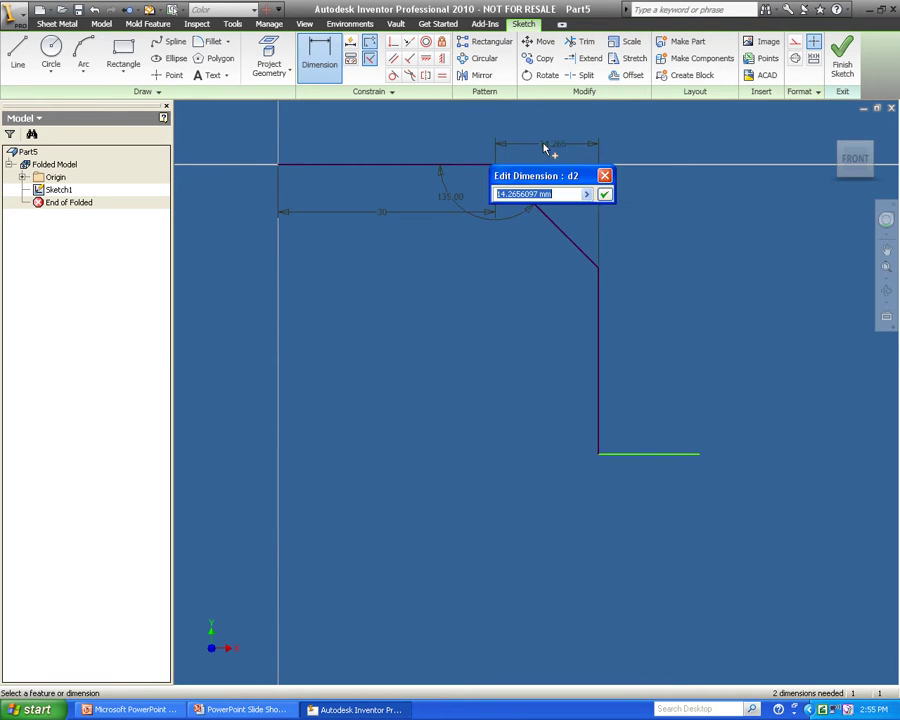
pyautogui.write('20')
pyautogui.press('Return')
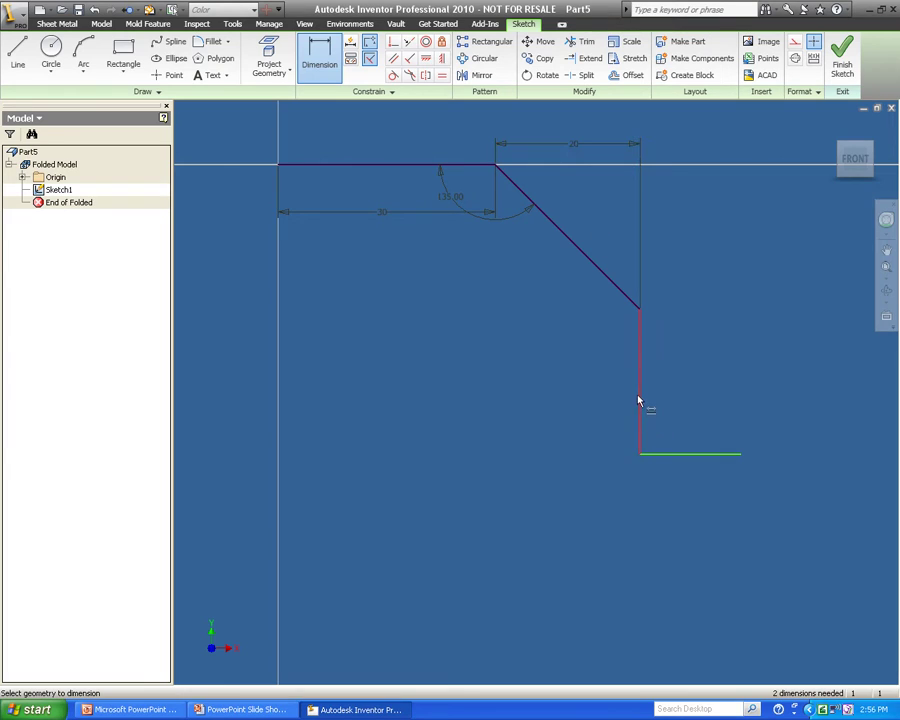
pyautogui.click(639, 401)
pyautogui.click(557, 390)
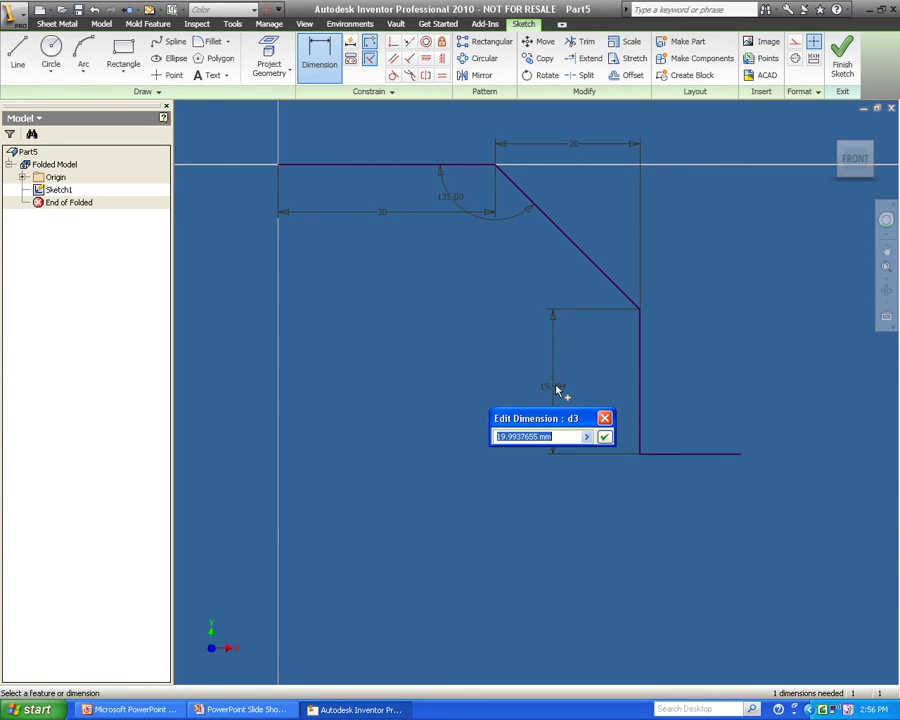
pyautogui.write('50')
pyautogui.press('Return')
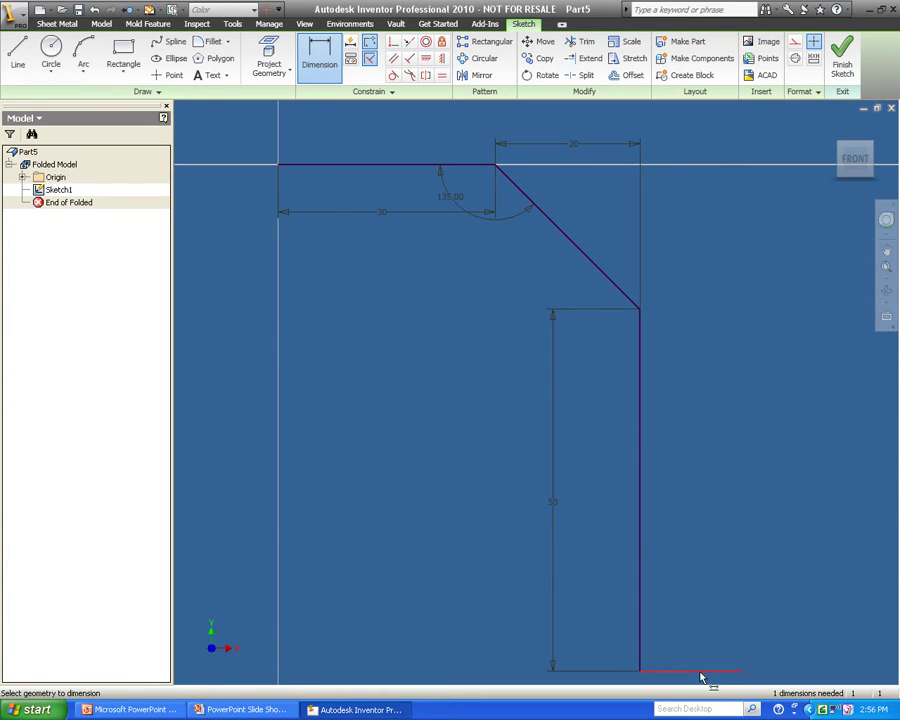
pyautogui.click(700, 672)
pyautogui.click(701, 638)
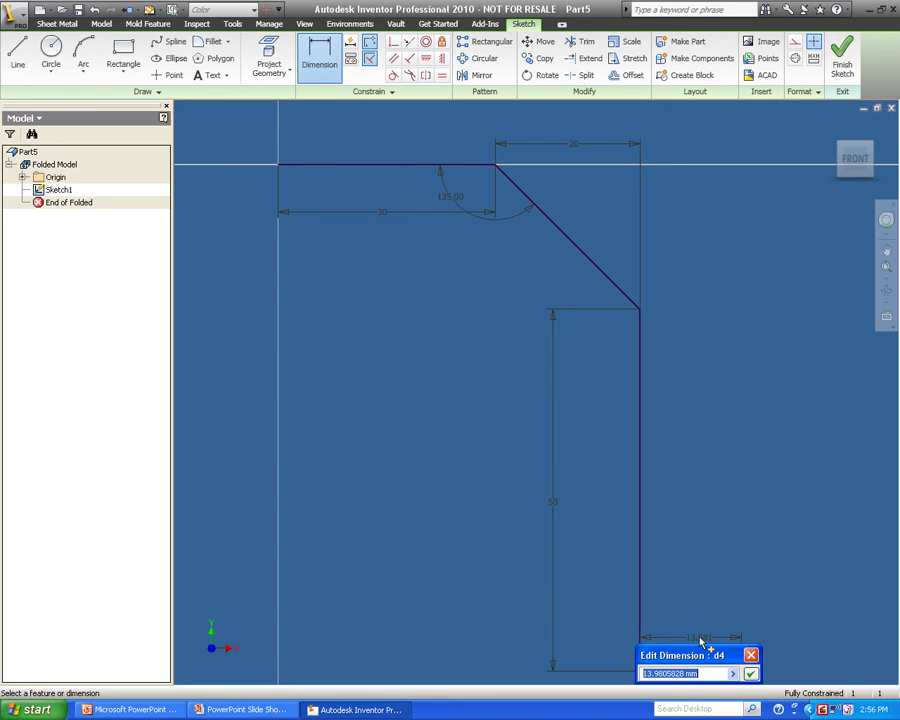
pyautogui.write('30')
pyautogui.press('Return')
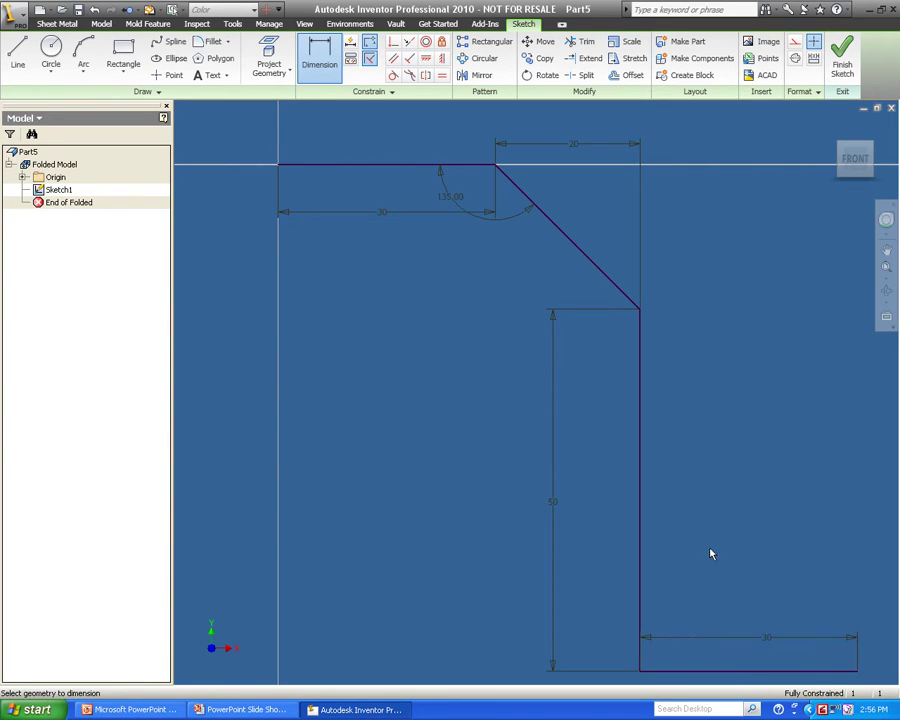
# Step: Draw a vertical centerline left of the profile and dimension it Ø100 to the profile edge
pyautogui.moveTo(359, 327)
pyautogui.mouseDown(button='middle')
pyautogui.moveTo(588, 303)
pyautogui.moveTo(685, 271)
pyautogui.mouseUp(button='middle')
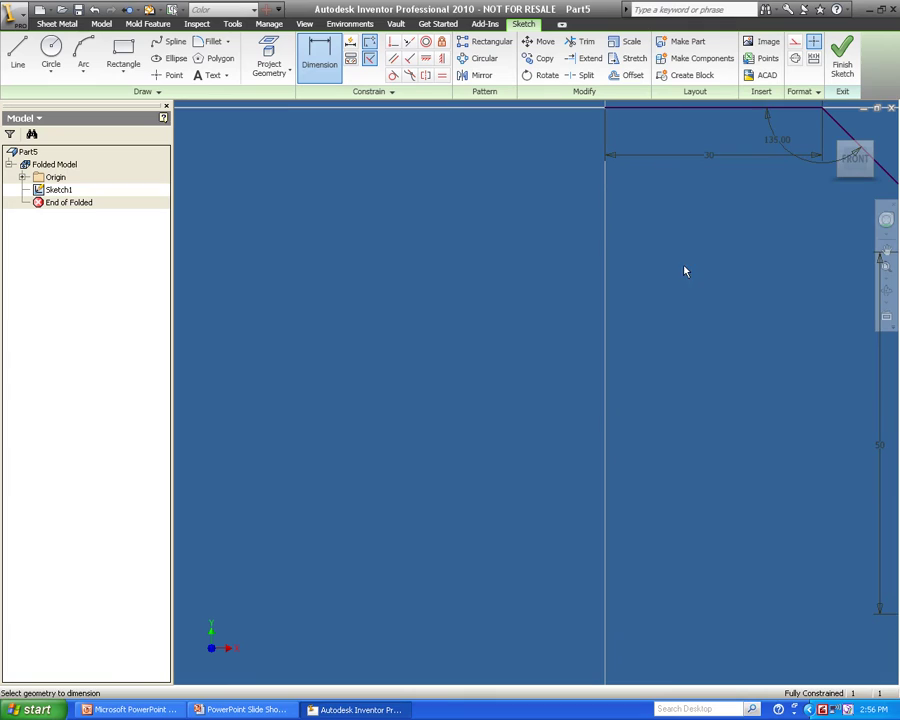
pyautogui.press('l')
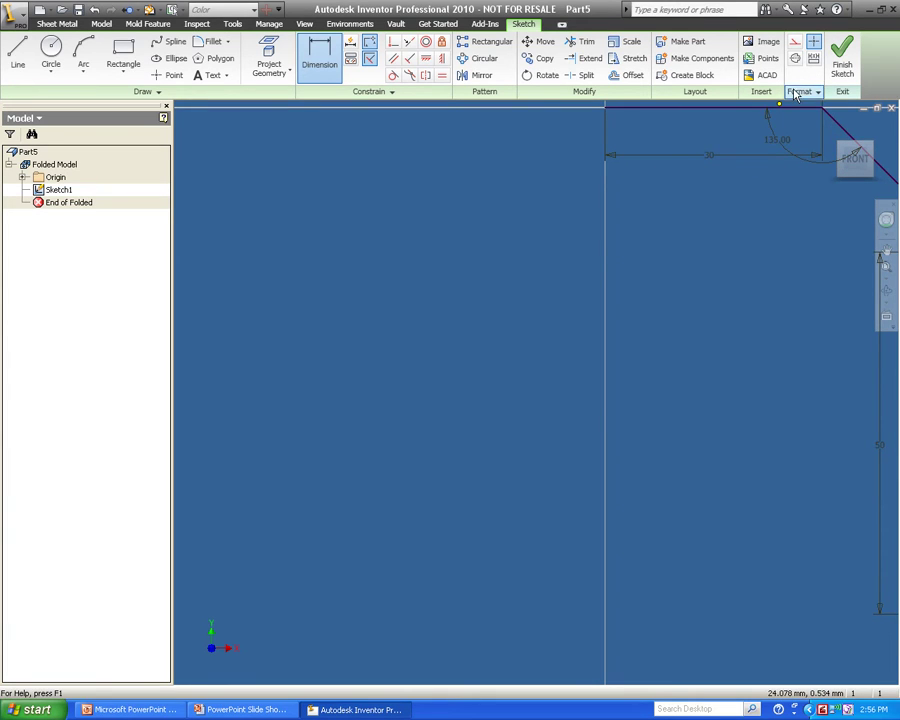
pyautogui.click(342, 108)
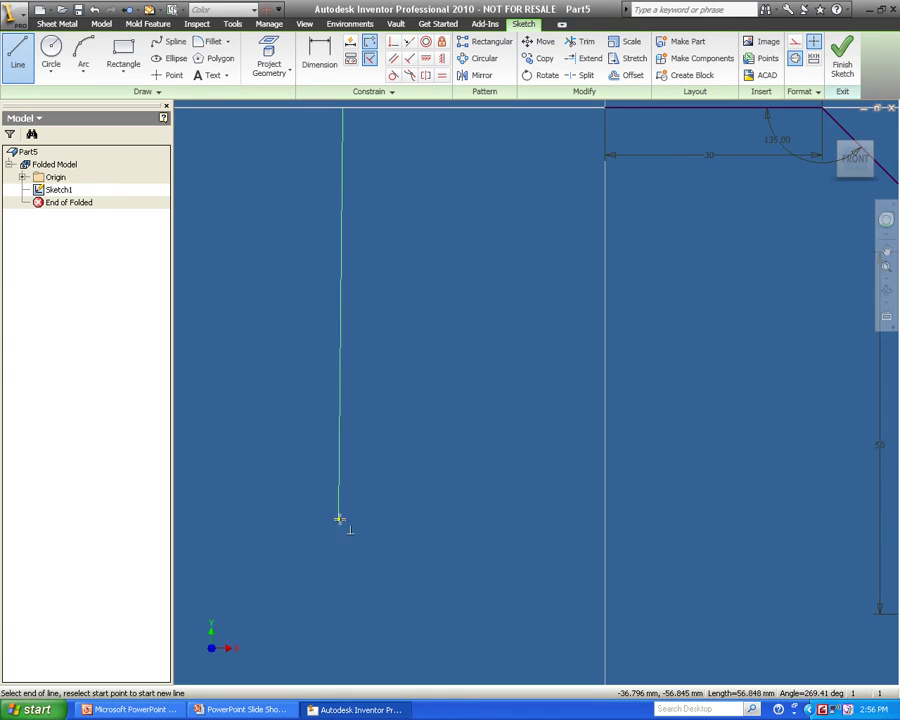
pyautogui.click(341, 517)
pyautogui.press('d')
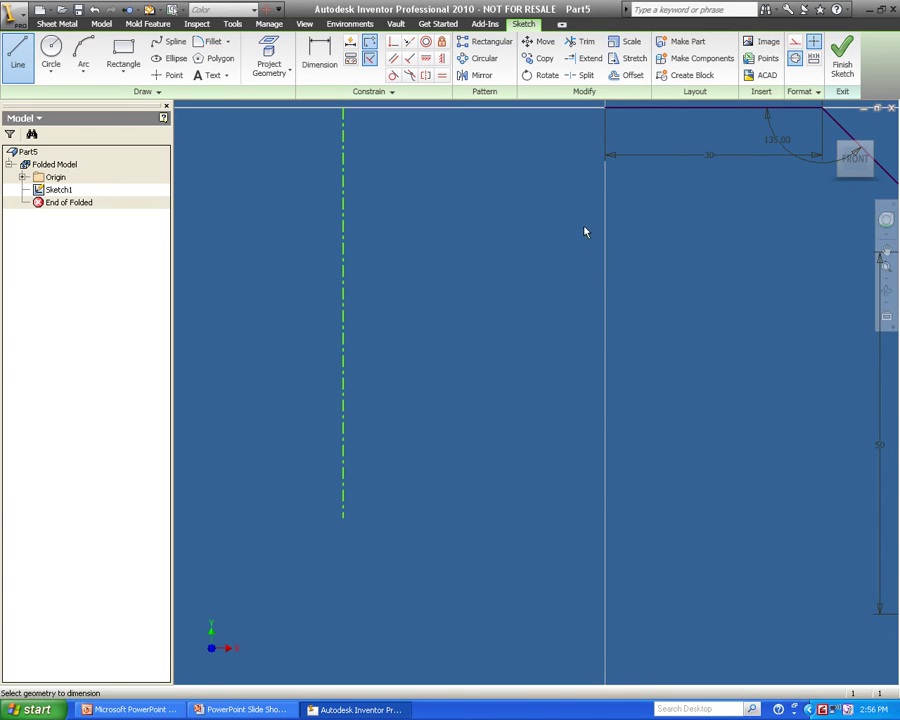
pyautogui.click(605, 111)
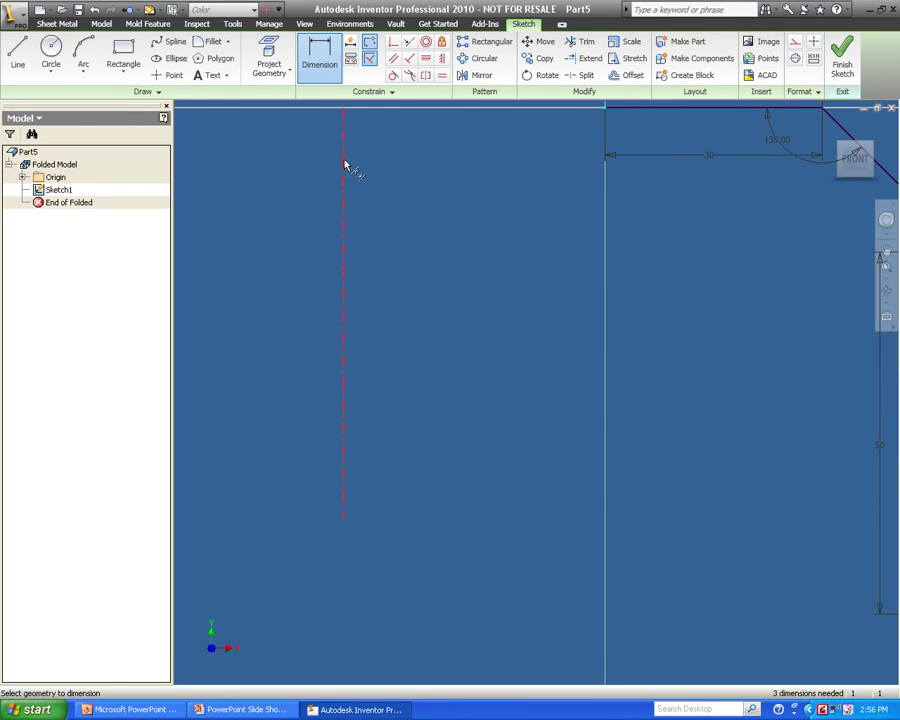
pyautogui.click(343, 164)
pyautogui.click(432, 184)
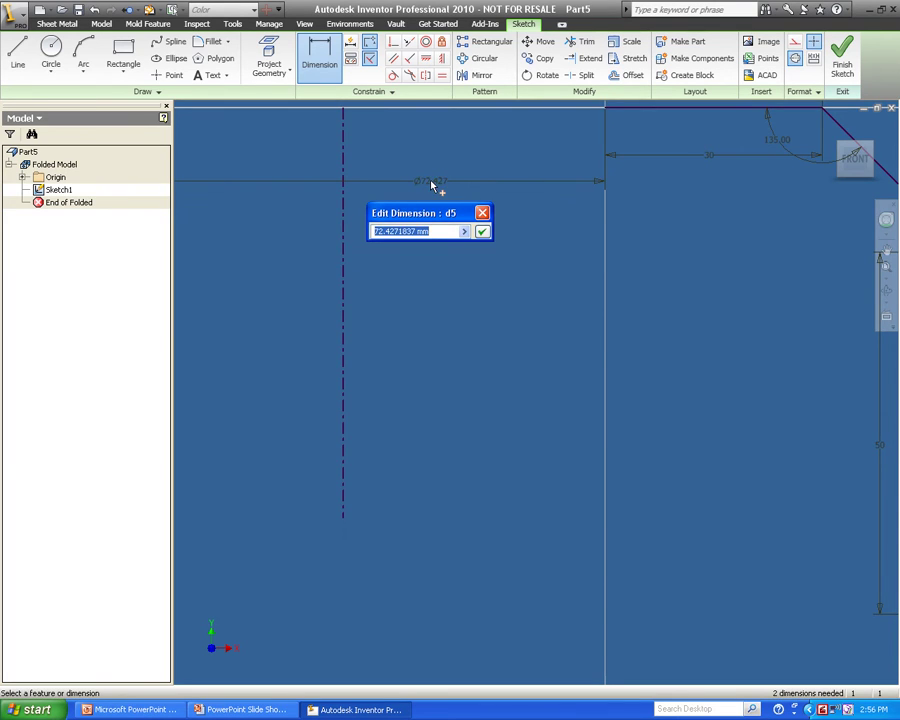
pyautogui.write('100')
pyautogui.press('Return')
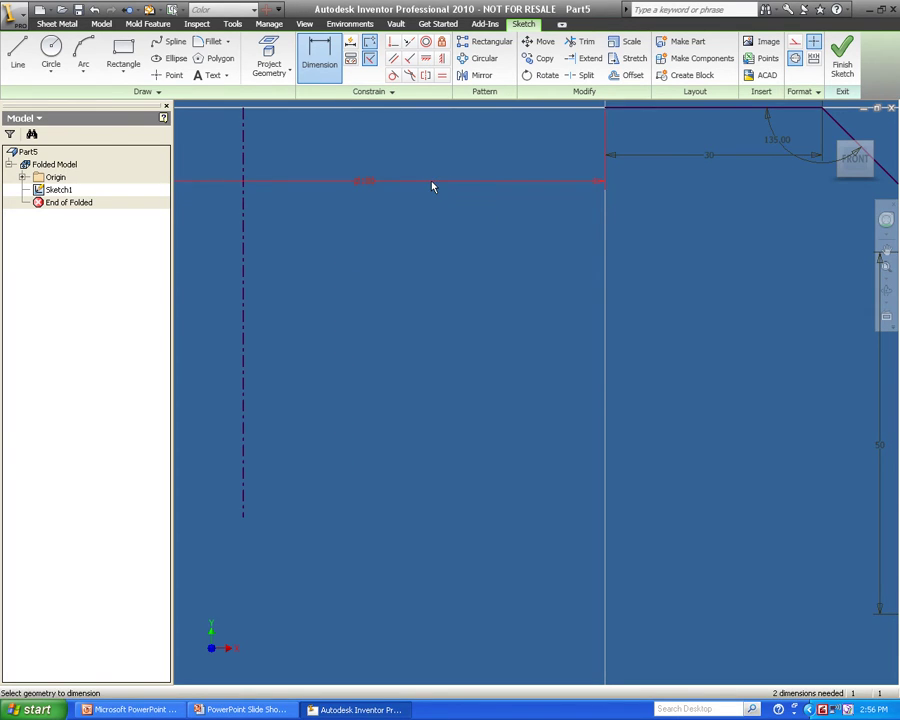
# Step: Finish the sketch and contour-roll the profile around the centerline by 75°
pyautogui.click(842, 70)
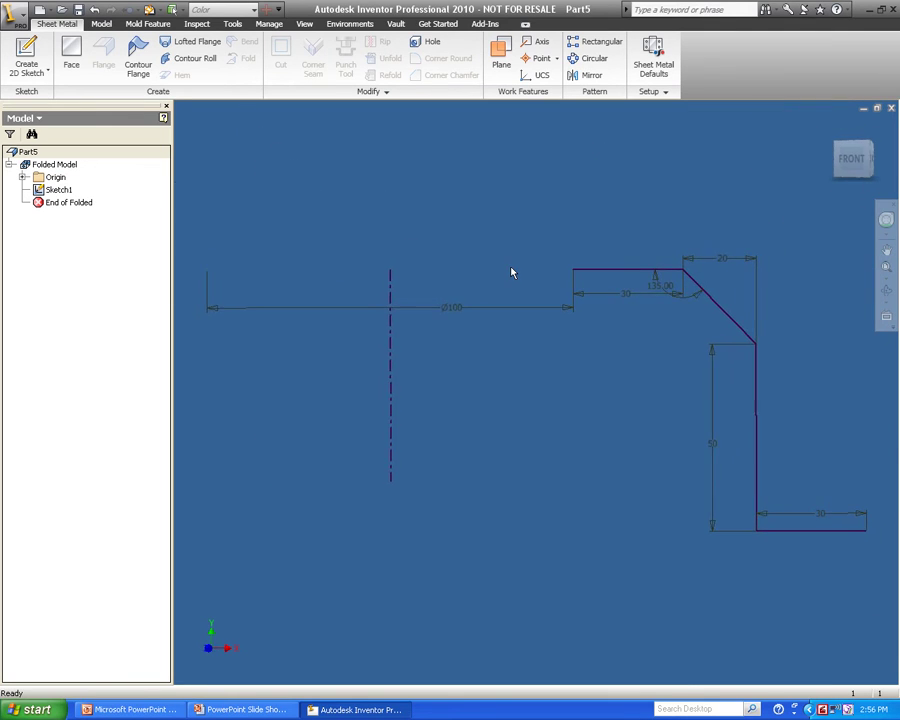
pyautogui.click(189, 62)
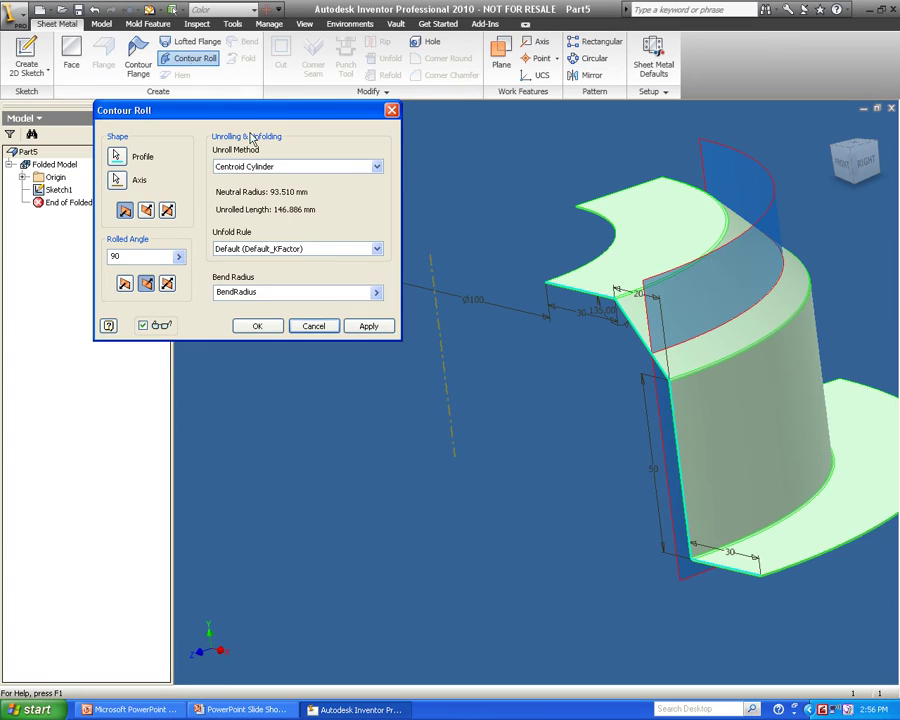
pyautogui.doubleClick(143, 258)
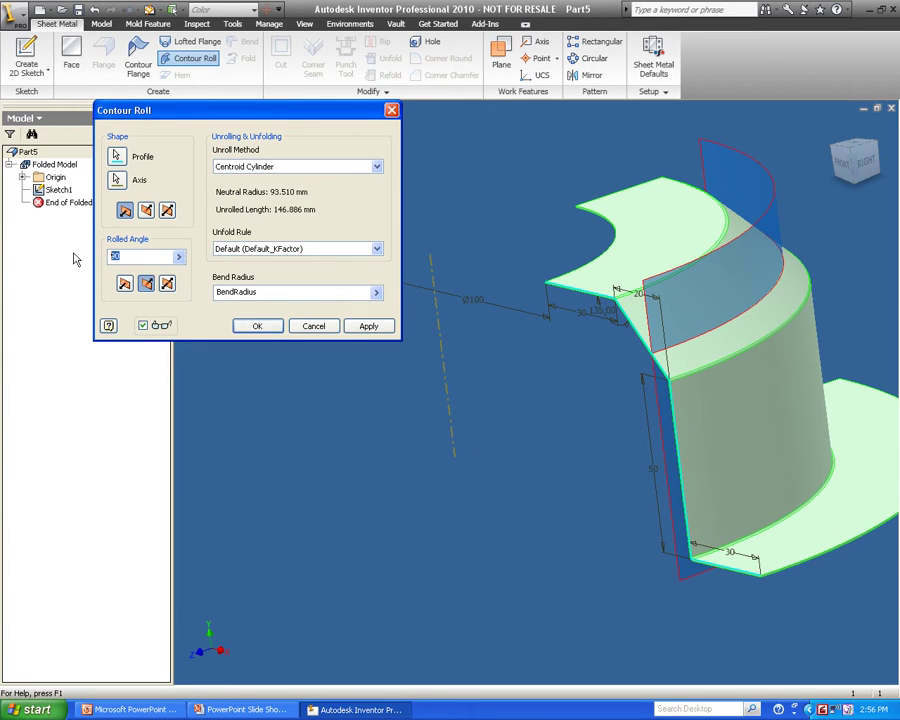
pyautogui.write('30')
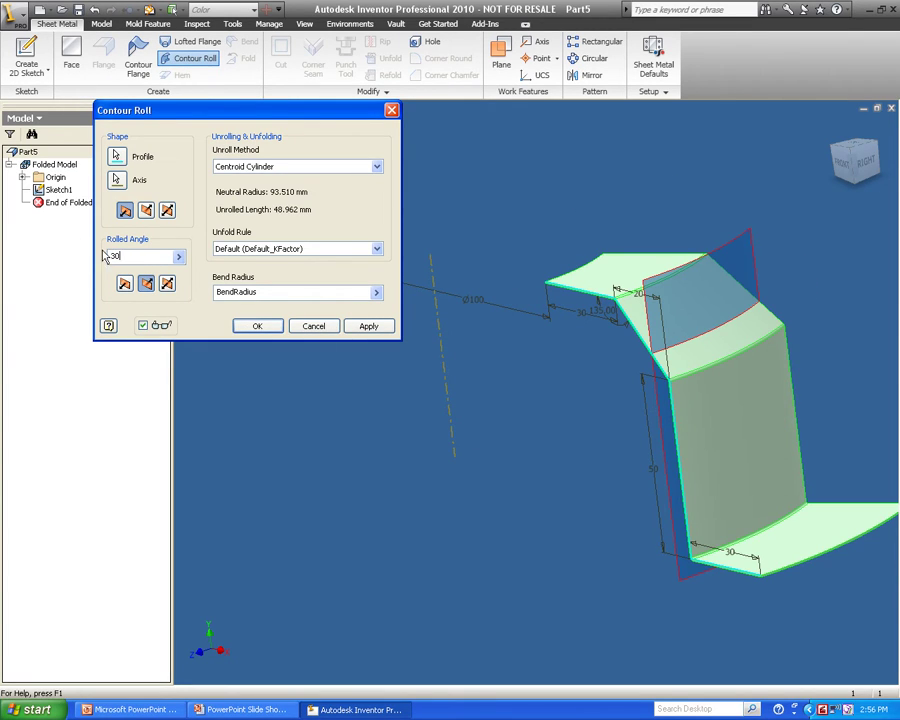
pyautogui.doubleClick(121, 257)
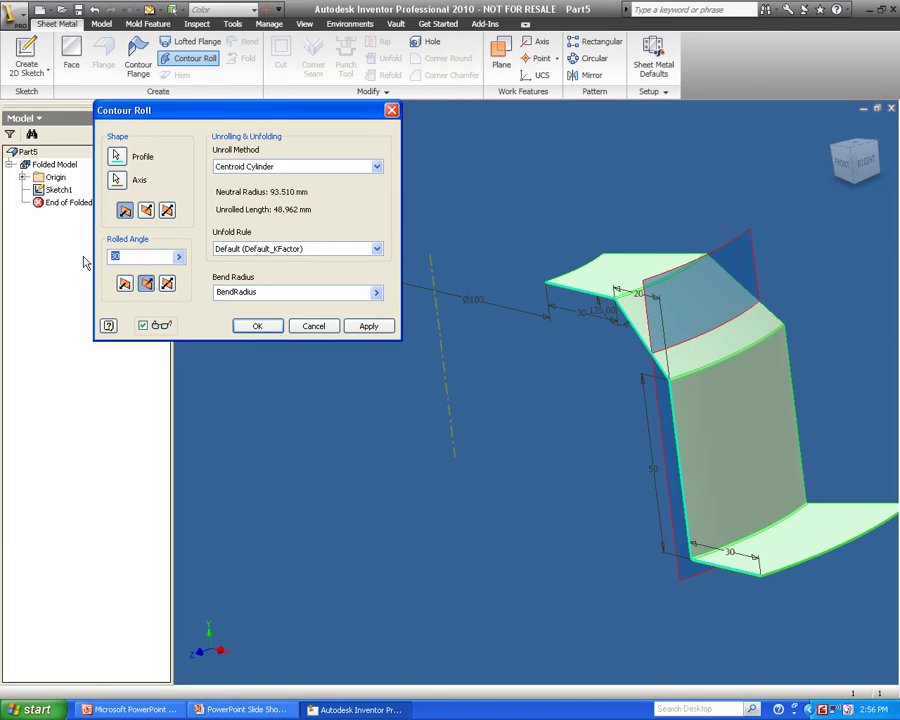
pyautogui.write('75')
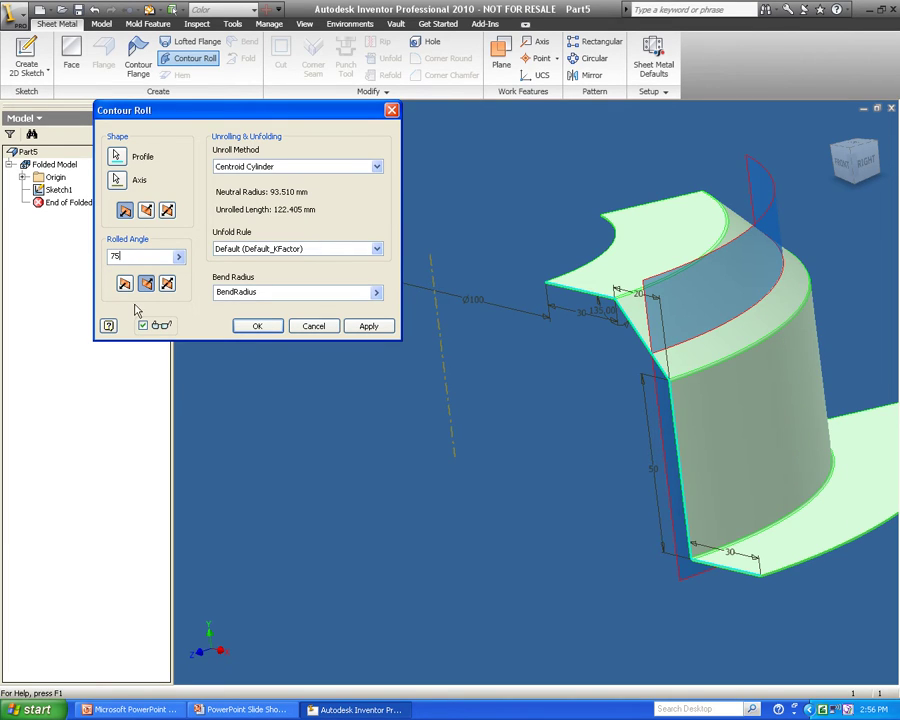
pyautogui.click(260, 326)
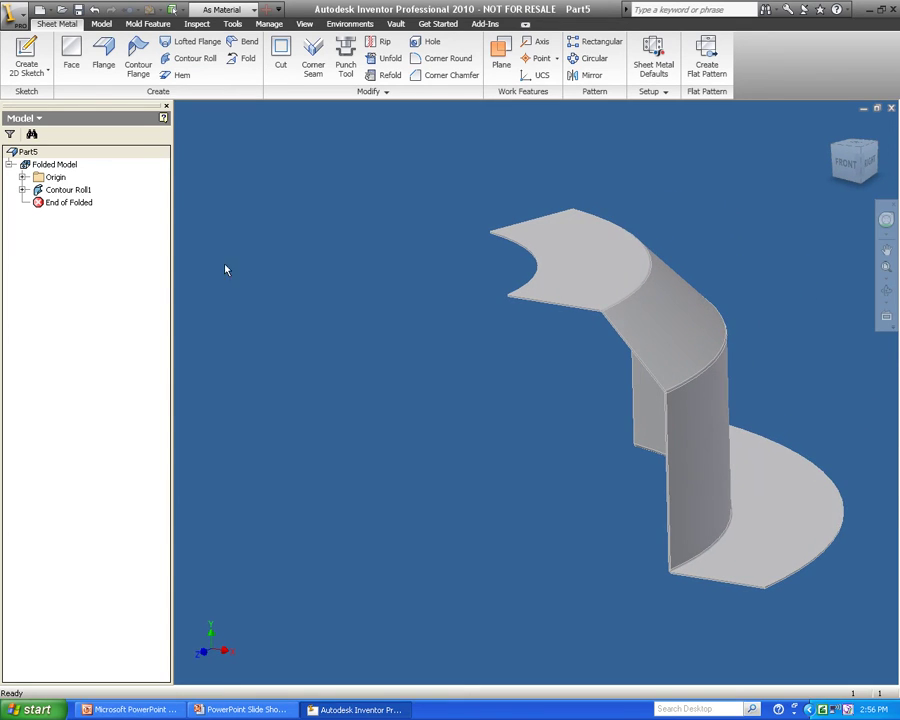
# Step: Sketch on the narrow end face, project the part's long edge into it, and finish
pyautogui.click(102, 24)
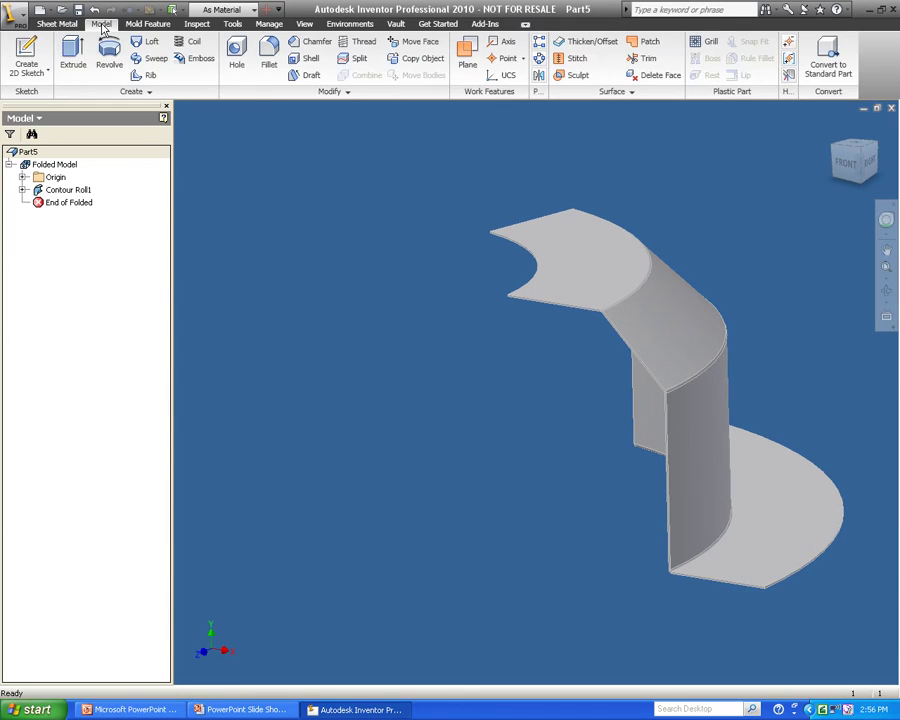
pyautogui.click(28, 60)
pyautogui.scroll(5, 672, 515)
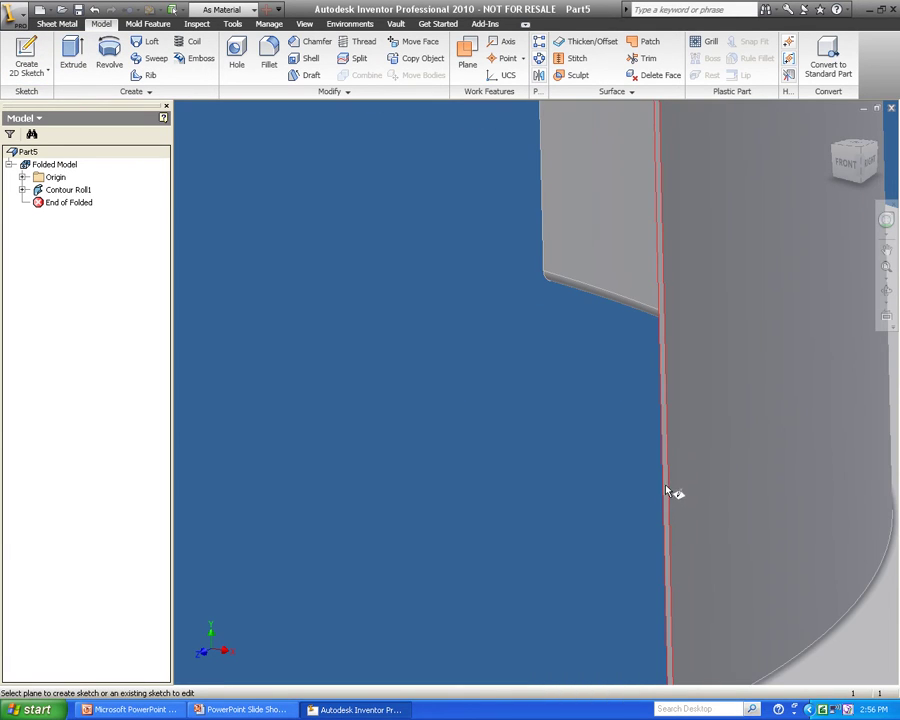
pyautogui.click(666, 487)
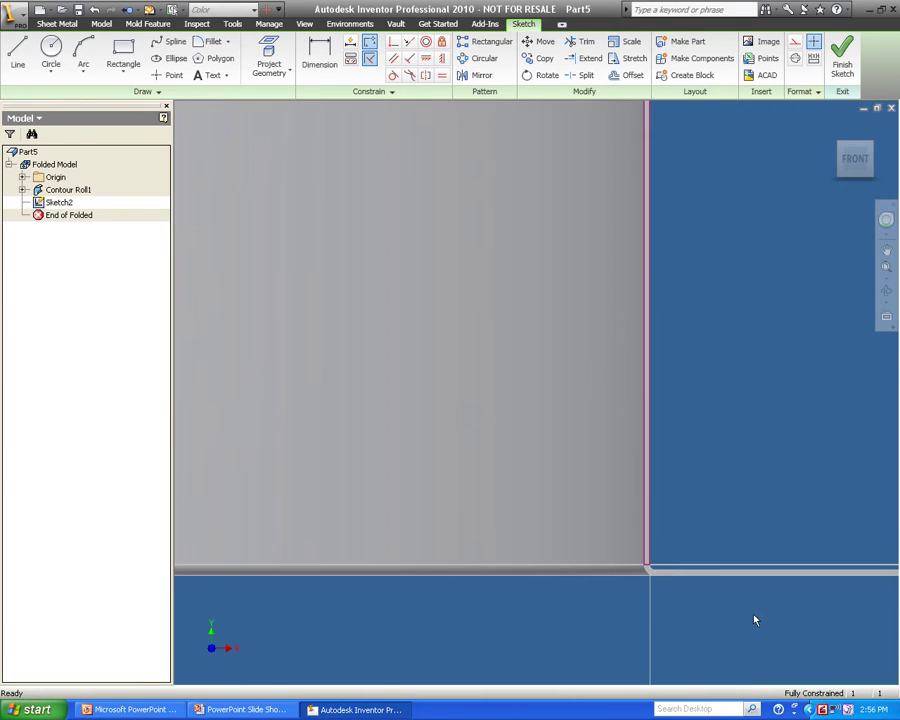
pyautogui.click(269, 64)
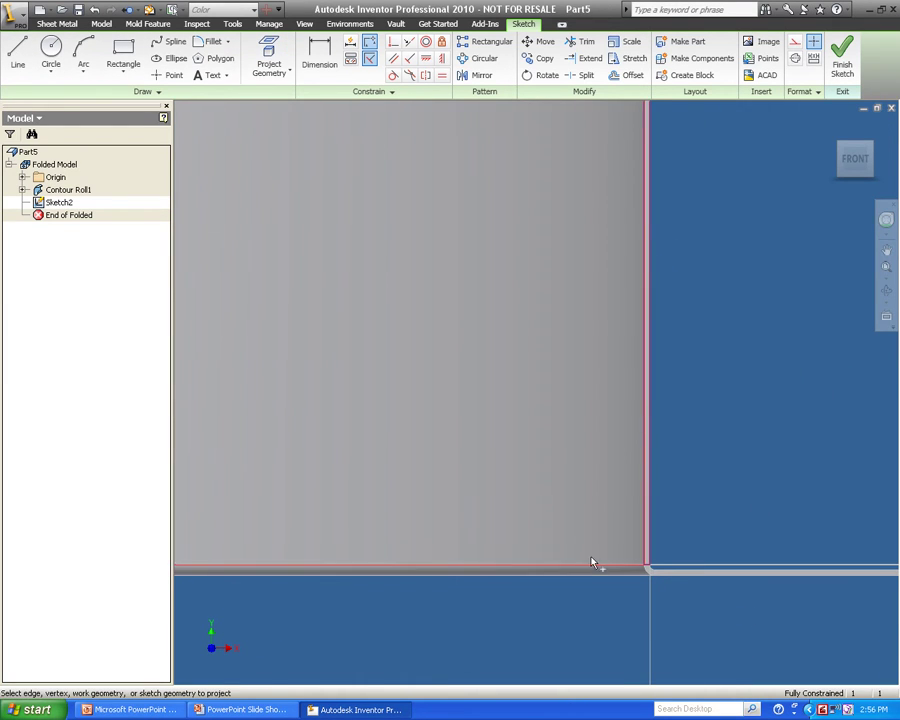
pyautogui.scroll(-5, 645, 575)
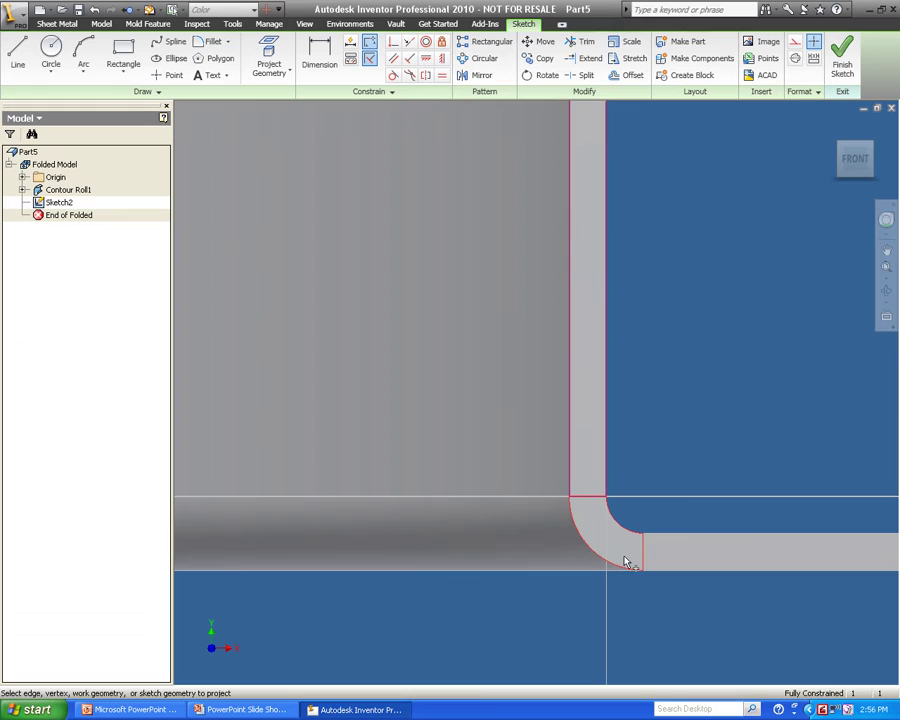
pyautogui.moveTo(683, 567)
pyautogui.keyDown('shift'); pyautogui.mouseDown(button='middle')
pyautogui.moveTo(784, 458)
pyautogui.moveTo(778, 465)
pyautogui.mouseUp(button='middle'); pyautogui.keyUp('shift')
pyautogui.click(778, 465)
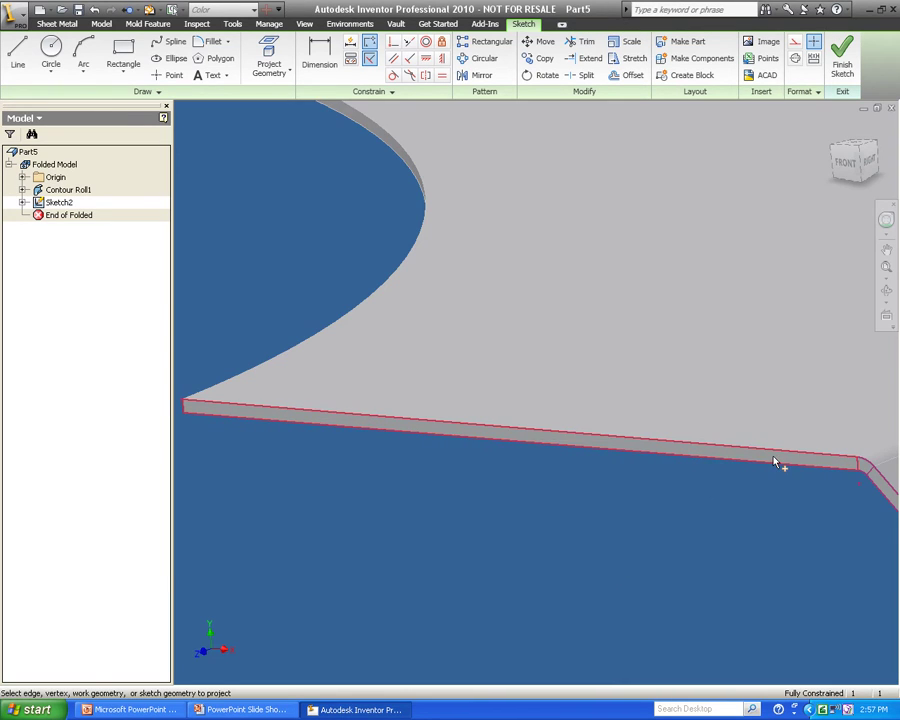
pyautogui.click(842, 62)
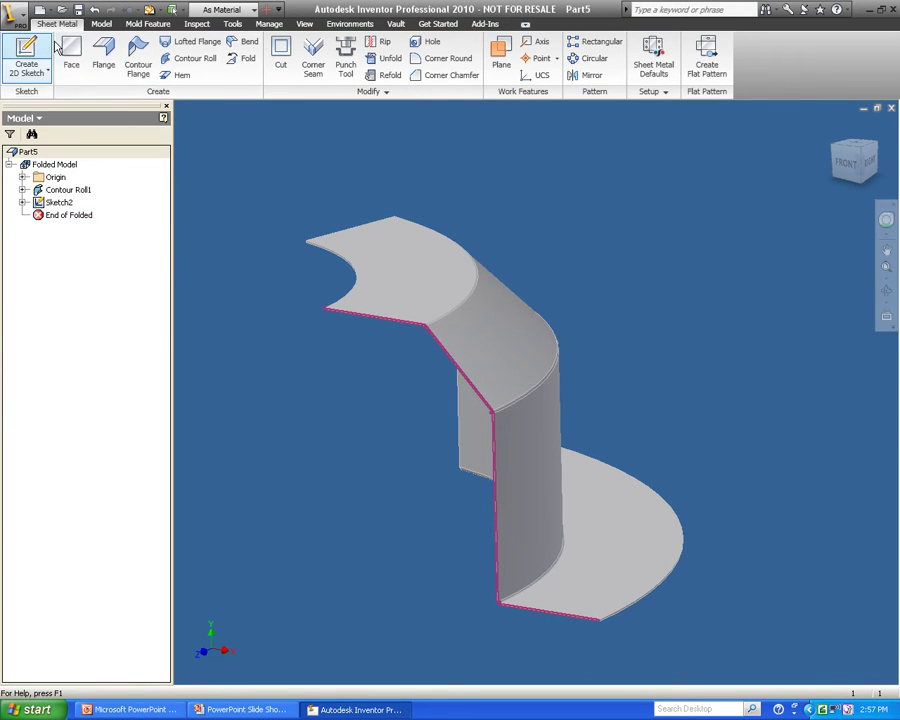
# Step: Extrude the four sketched edges 150 mm into a straight section
pyautogui.click(102, 24)
pyautogui.click(72, 55)
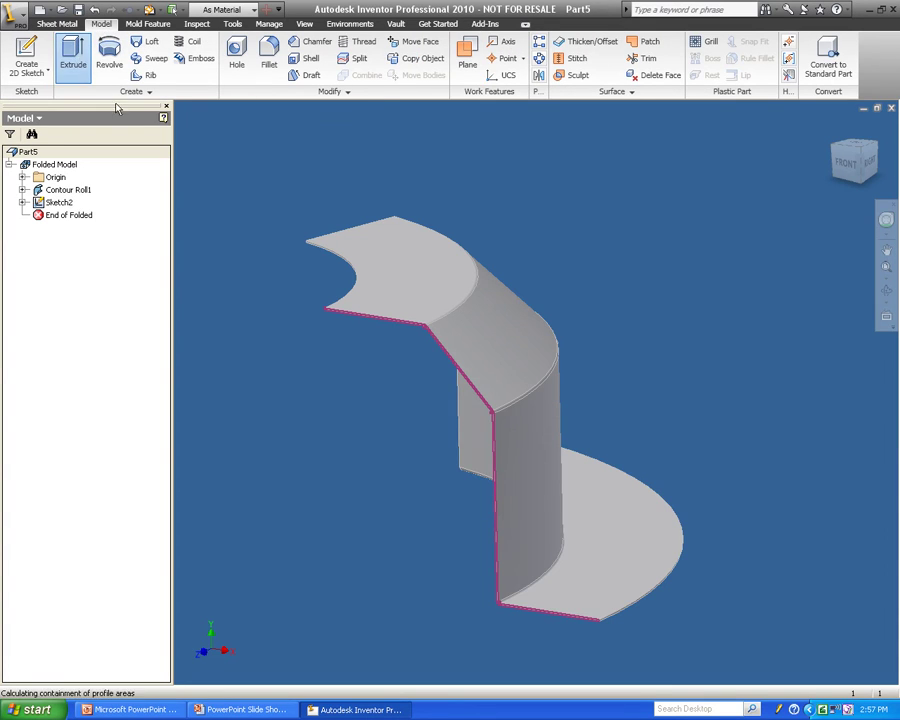
pyautogui.scroll(3, 408, 360)
pyautogui.click(430, 306)
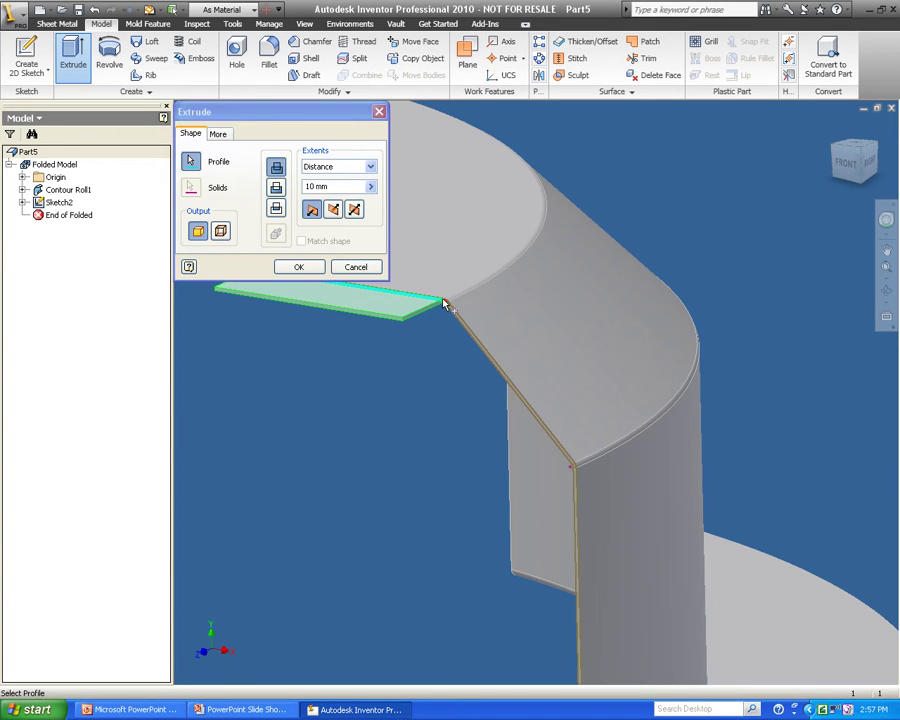
pyautogui.click(452, 315)
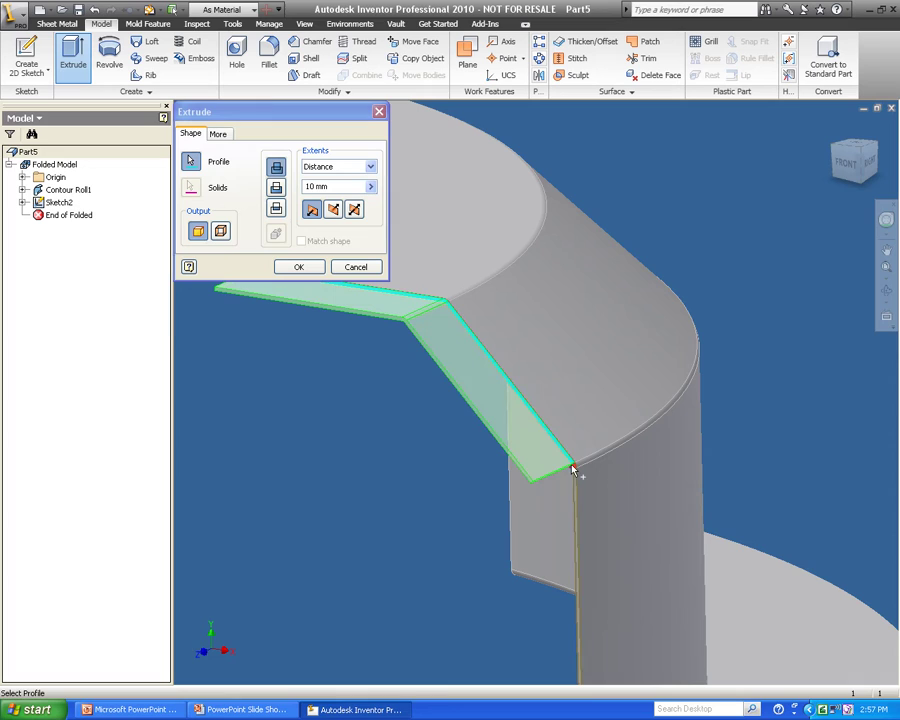
pyautogui.click(573, 480)
pyautogui.keyDown('shift'); pyautogui.moveTo(573, 480); pyautogui.dragTo(565, 205, button='middle'); pyautogui.keyUp('shift')
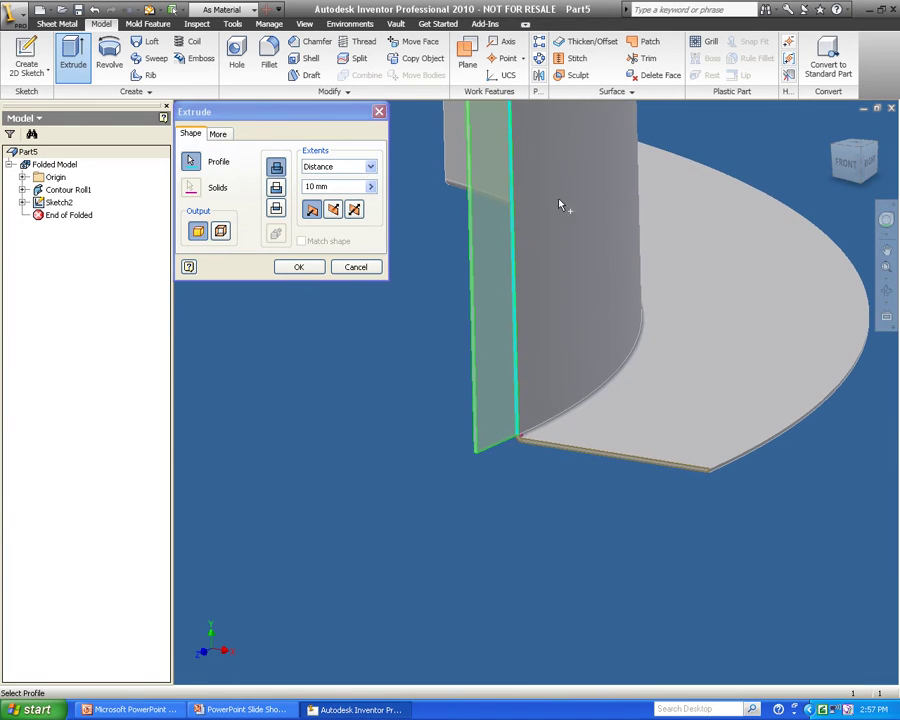
pyautogui.click(547, 450)
pyautogui.click(330, 186)
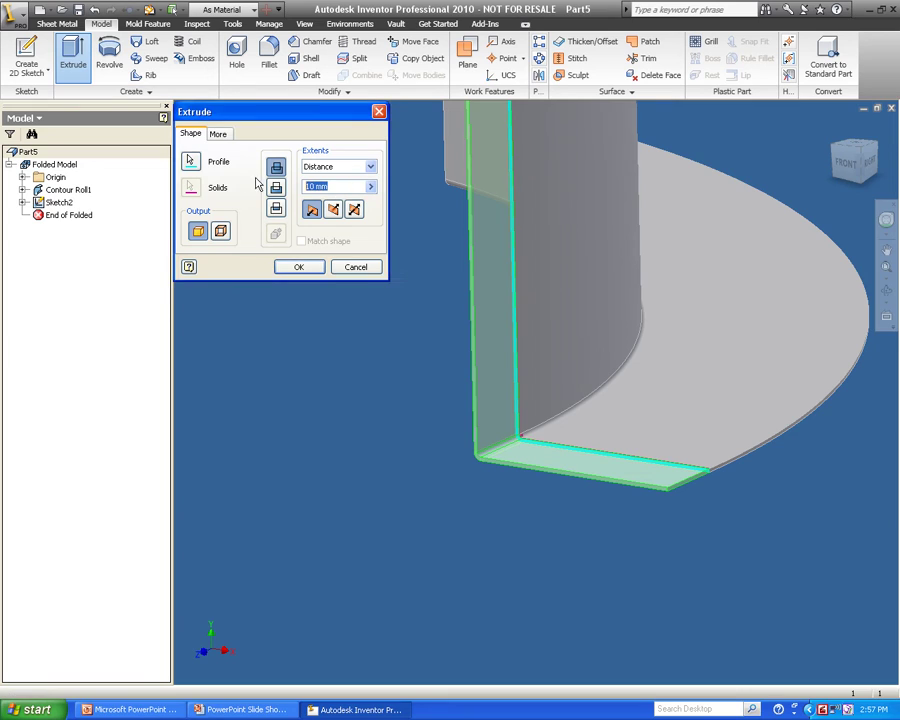
pyautogui.write('1')
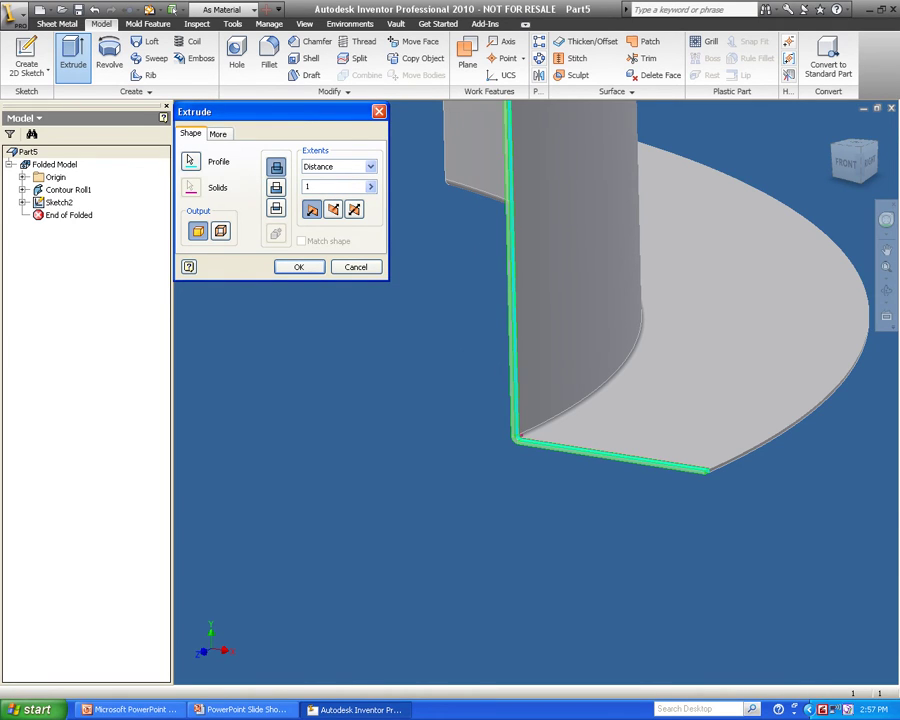
pyautogui.write('50')
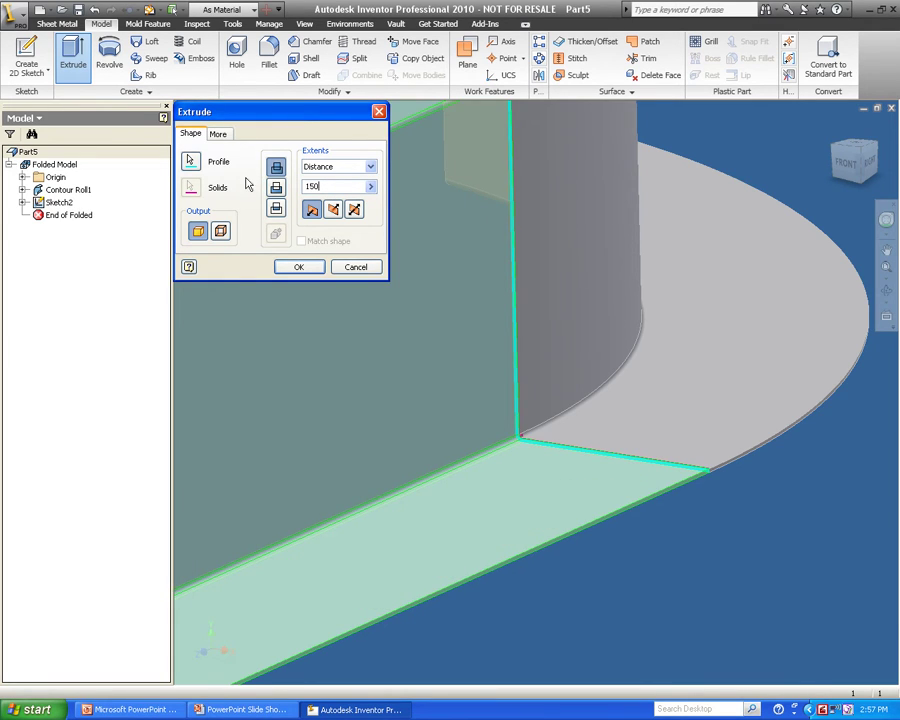
pyautogui.click(298, 266)
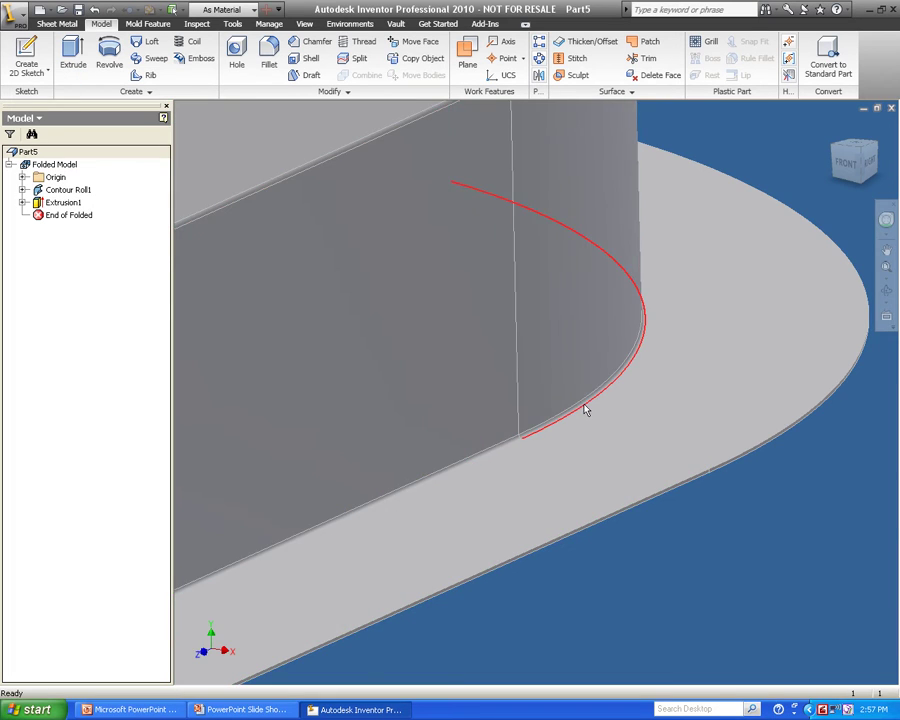
pyautogui.press('Home')
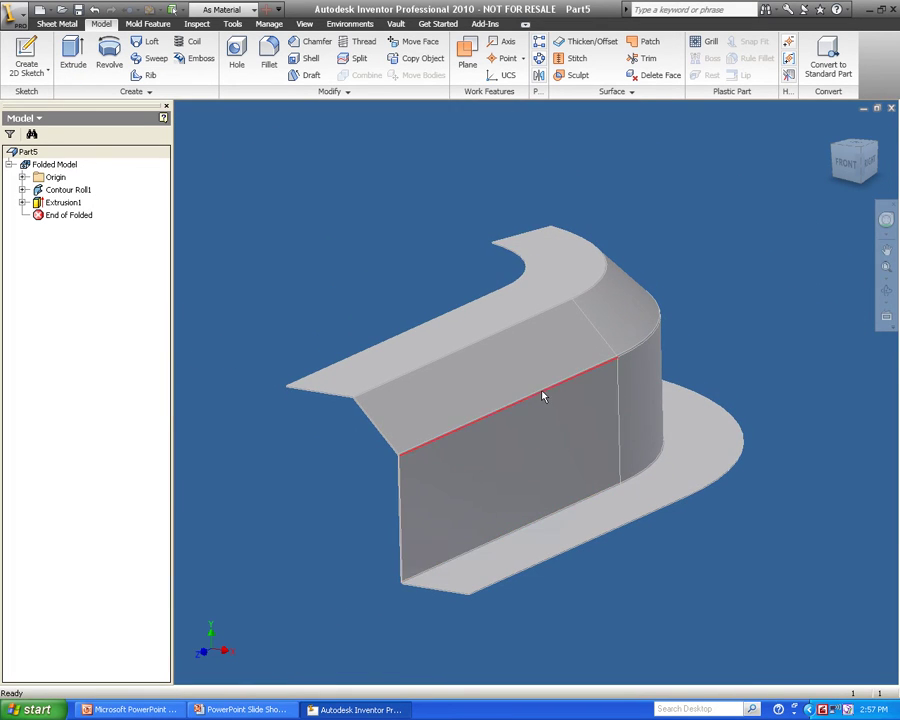
# Step: Unfold the rolled section flat, keeping the front face stationary
pyautogui.click(52, 24)
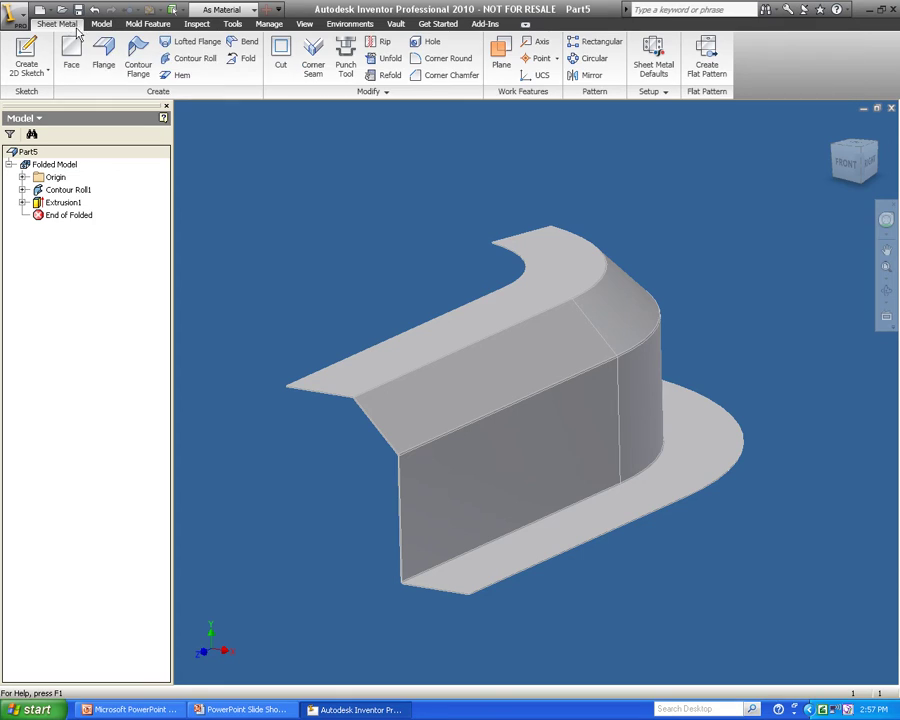
pyautogui.click(390, 60)
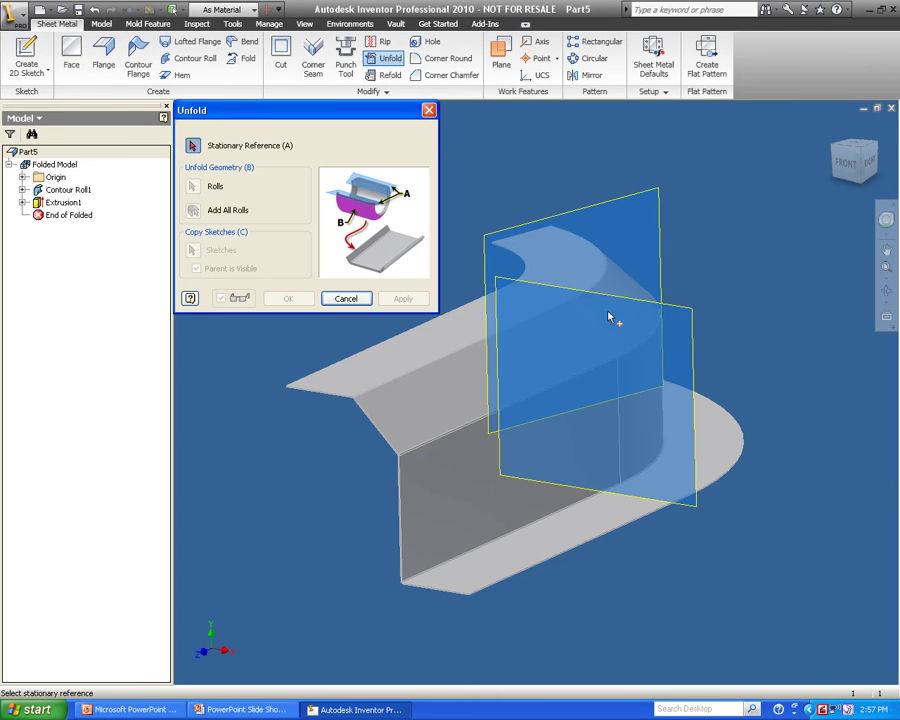
pyautogui.click(658, 320)
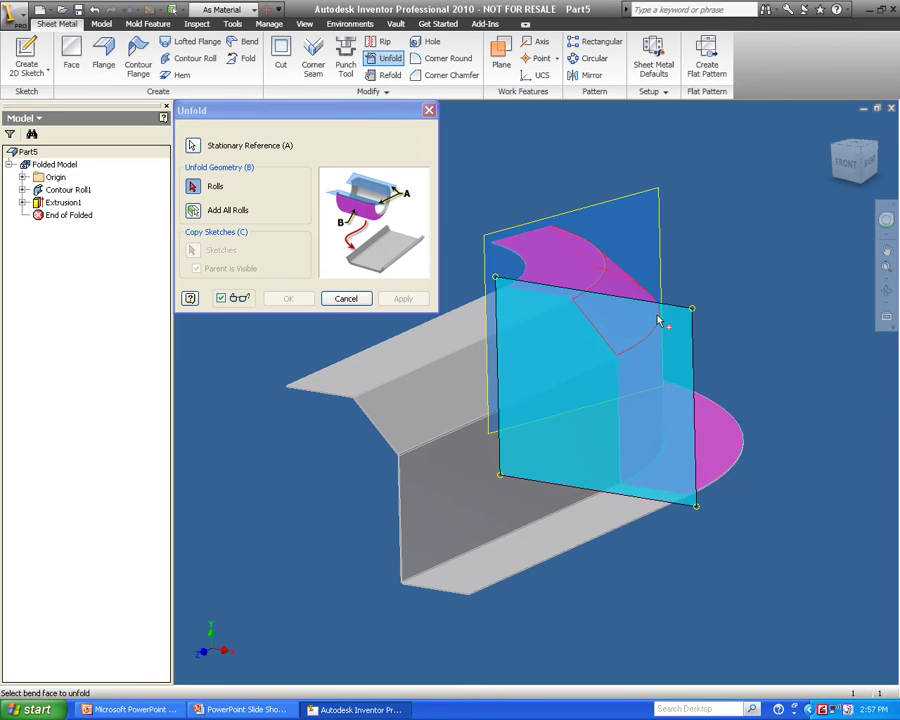
pyautogui.click(727, 458)
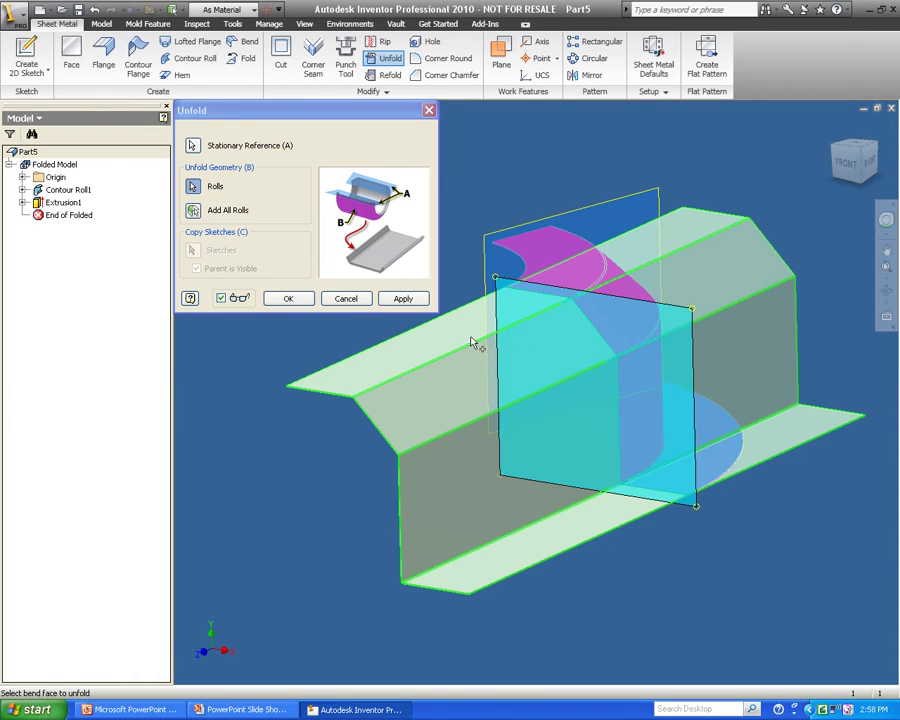
pyautogui.click(288, 299)
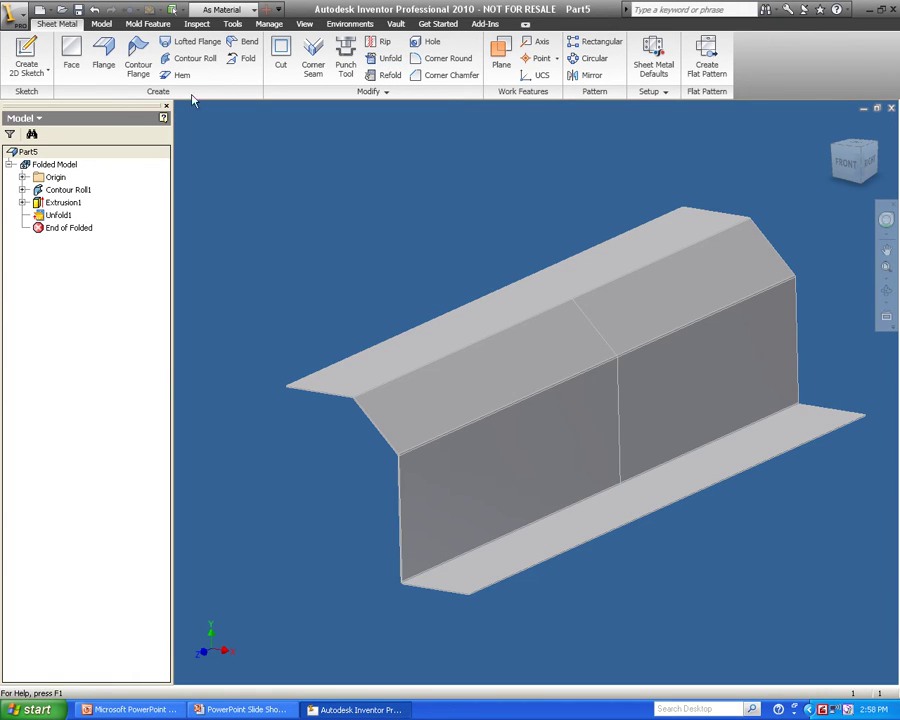
# Step: Unfold the lower bend, again with the front face fixed
pyautogui.click(380, 62)
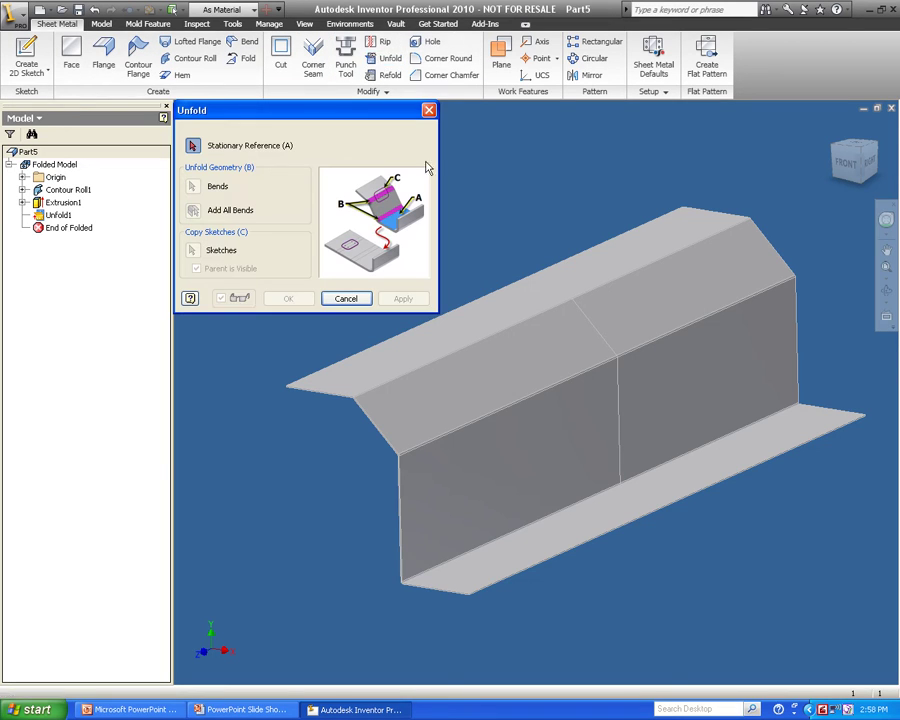
pyautogui.click(548, 456)
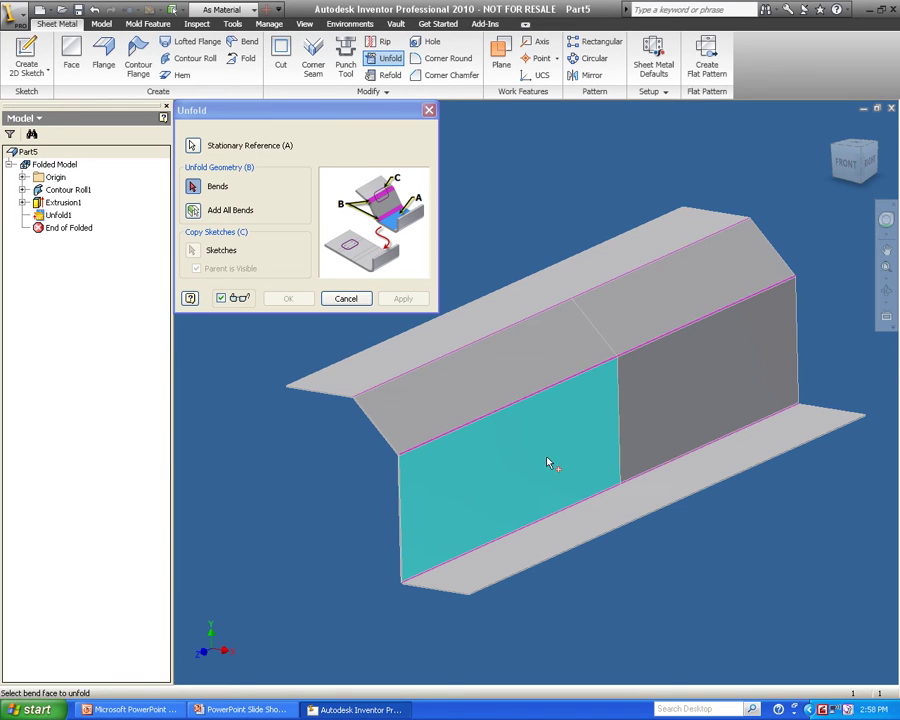
pyautogui.click(549, 514)
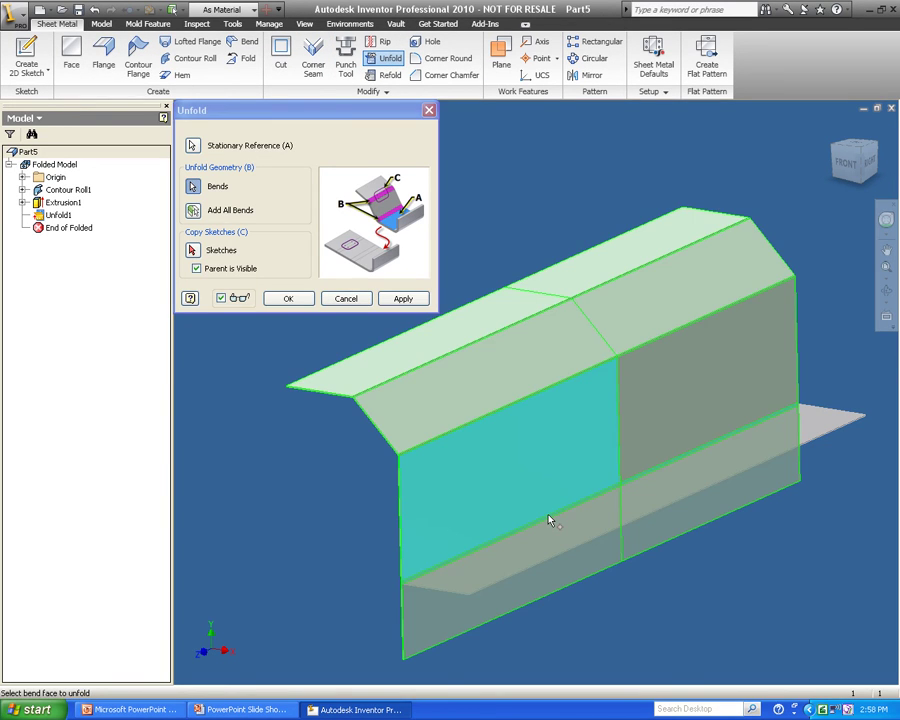
pyautogui.click(288, 299)
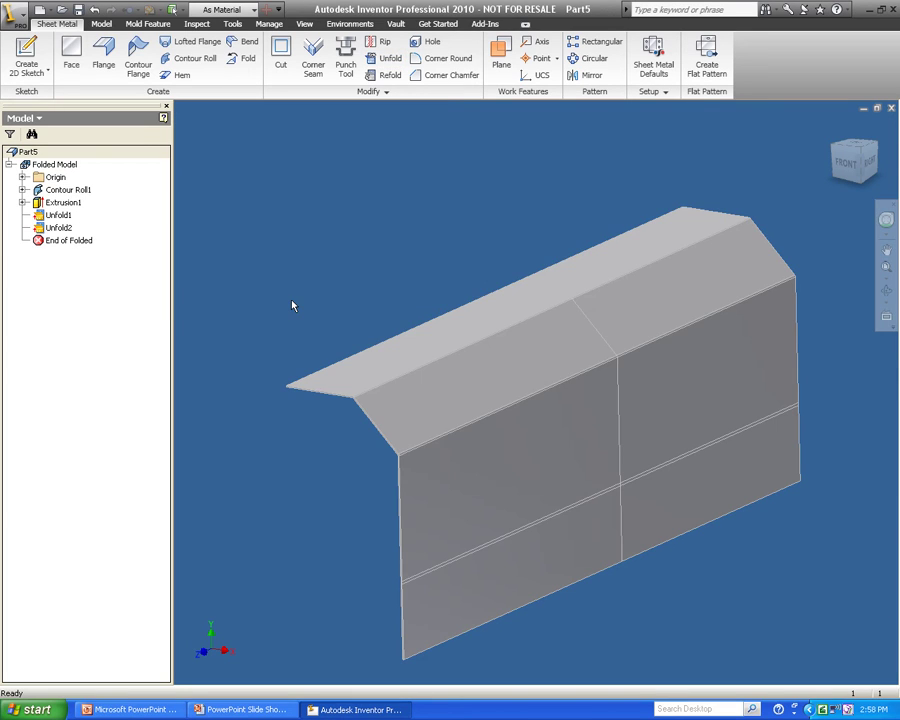
# Step: Sketch on the lower flattened face, project its edges, and place four points along its top edge
pyautogui.click(33, 57)
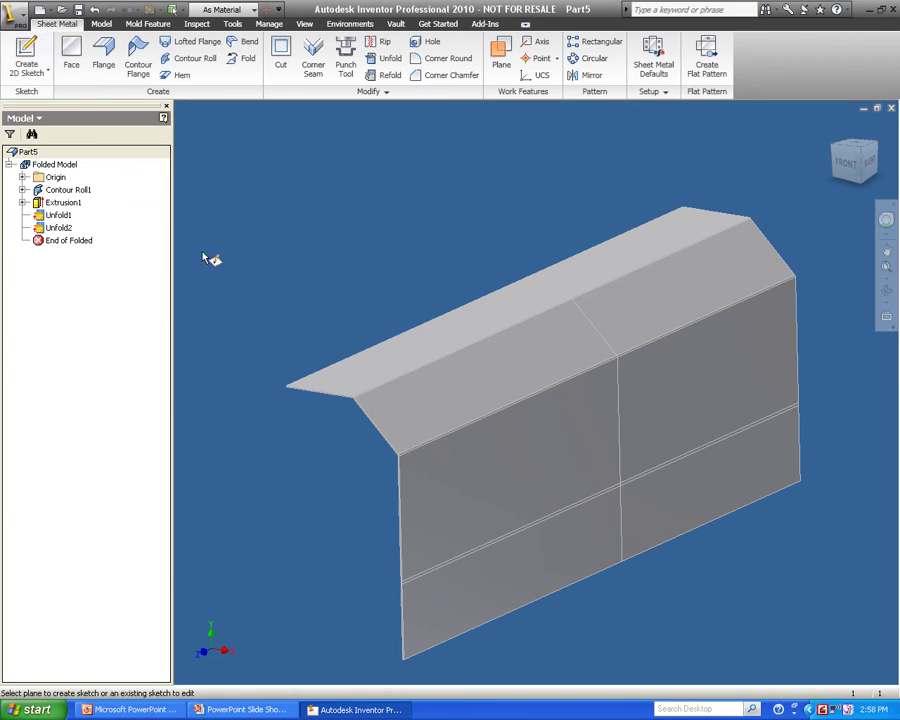
pyautogui.click(522, 545)
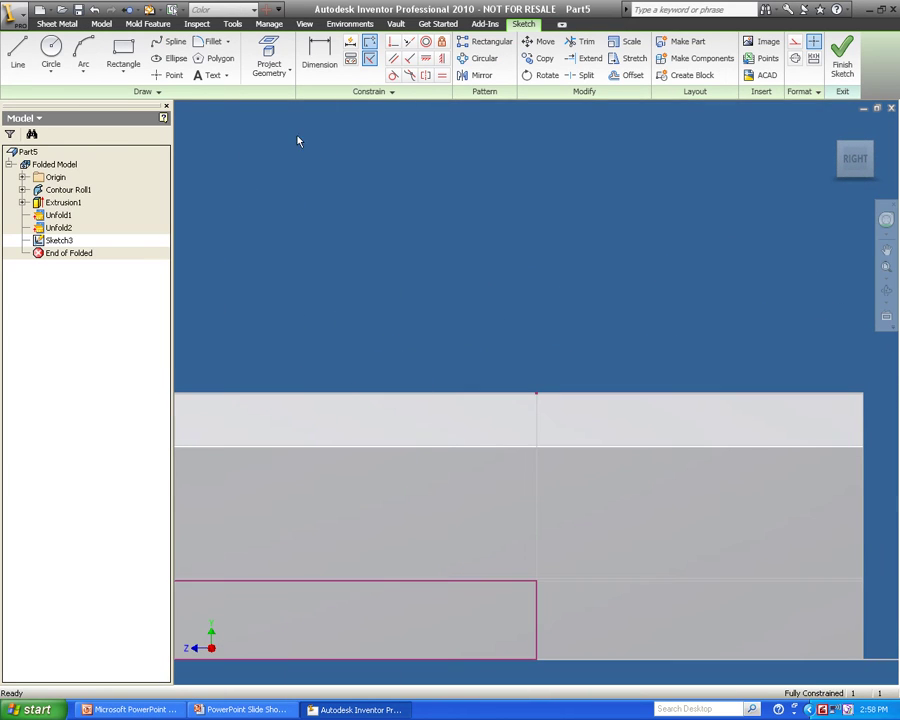
pyautogui.click(268, 62)
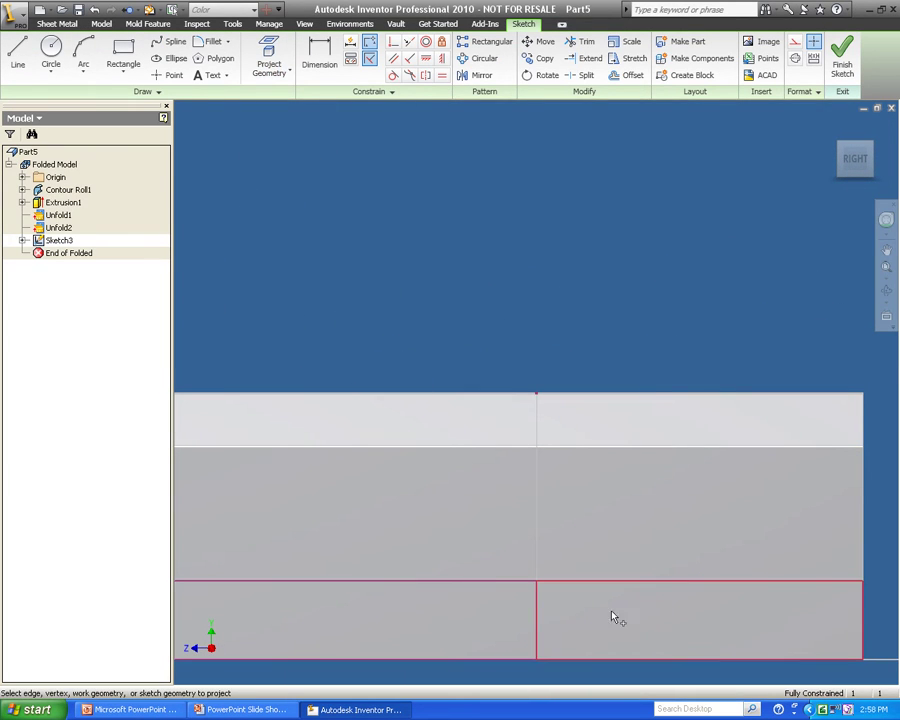
pyautogui.moveTo(275, 324); pyautogui.dragTo(314, 265, button='middle')
pyautogui.scroll(-3, 314, 265)
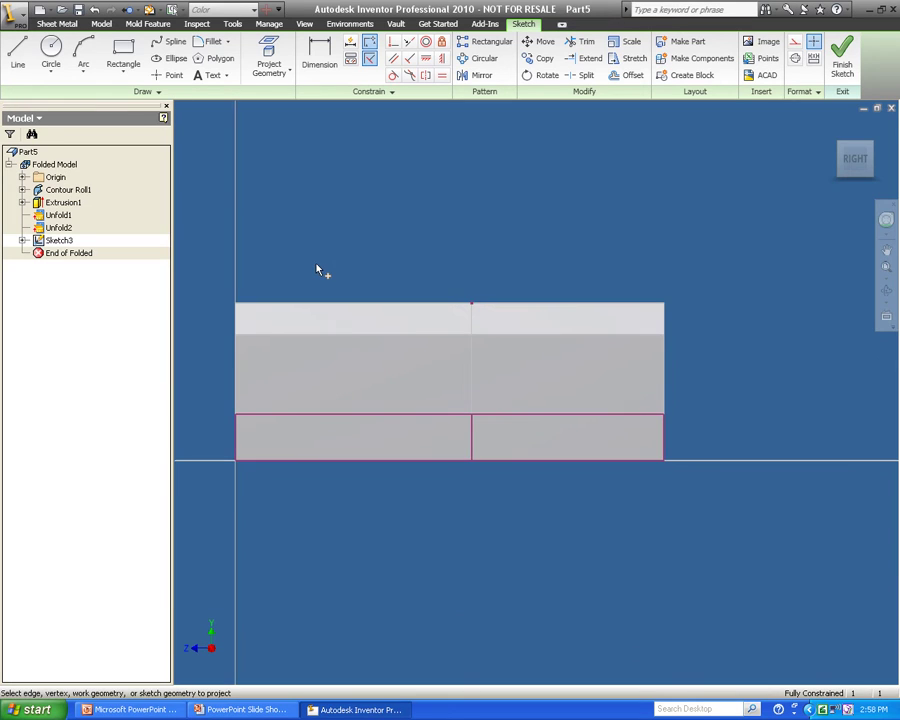
pyautogui.click(168, 75)
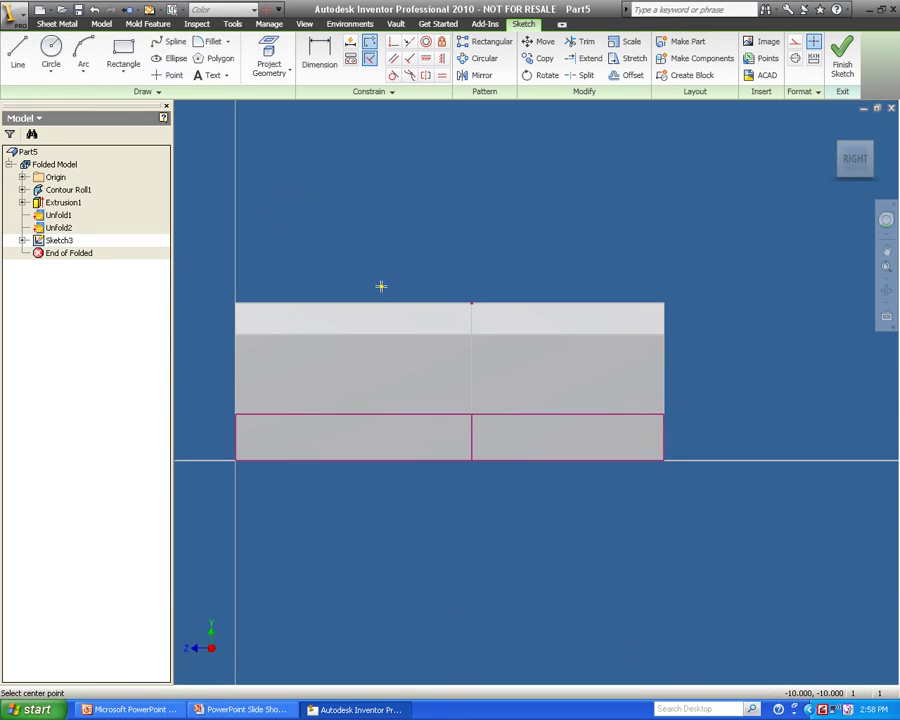
pyautogui.click(302, 414)
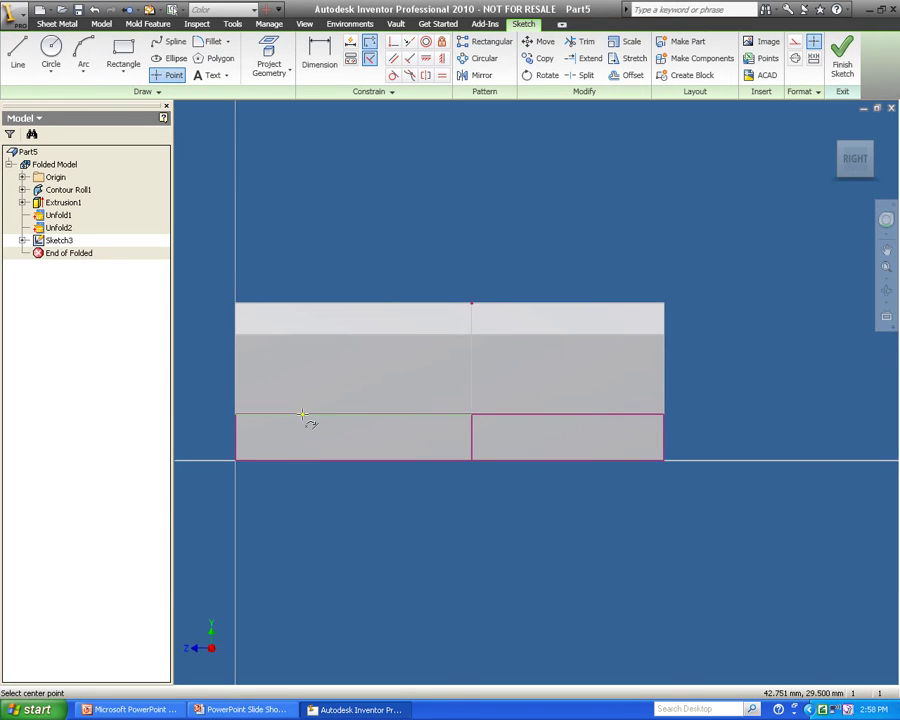
pyautogui.click(399, 414)
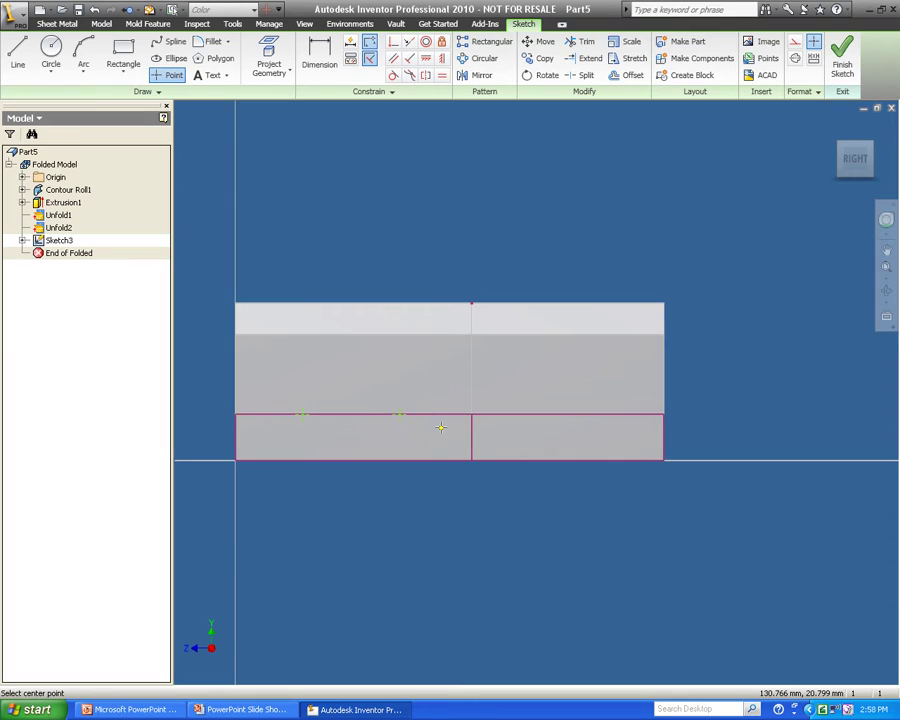
pyautogui.click(540, 415)
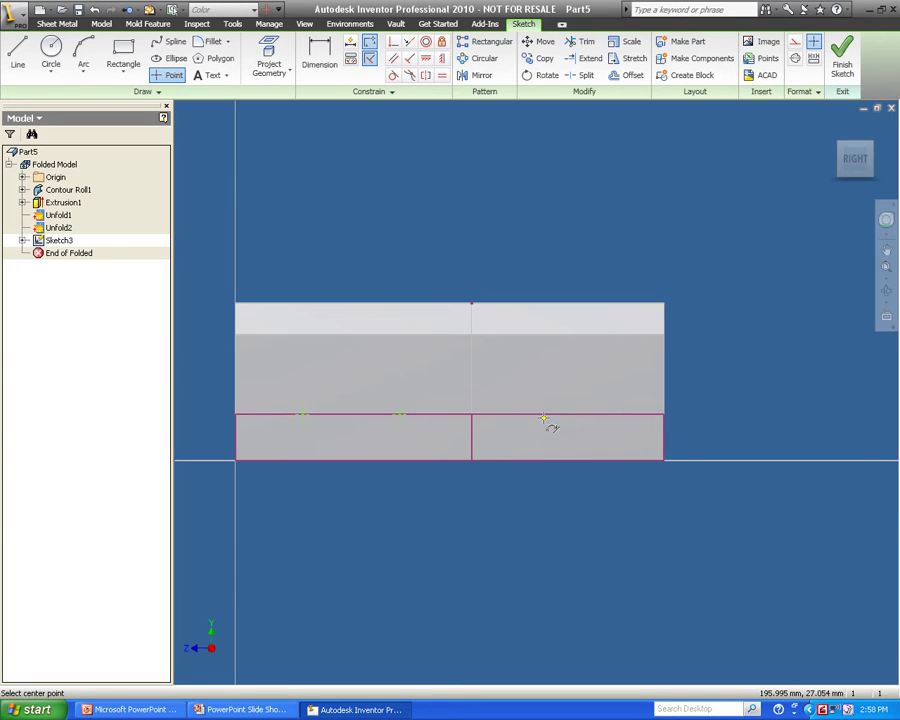
pyautogui.click(607, 414)
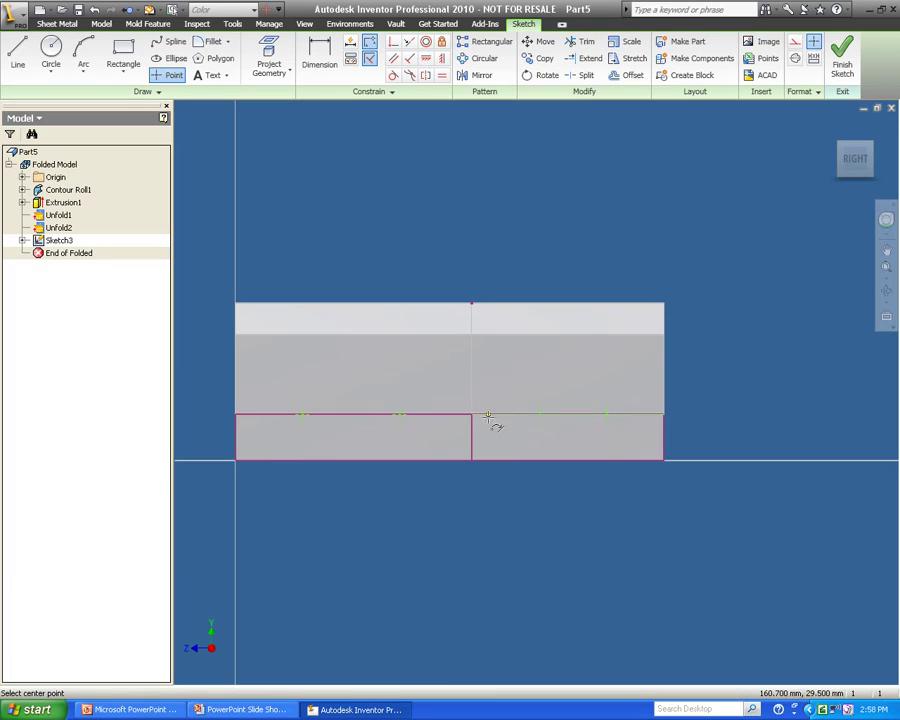
# Step: Dimension the first two points 50 mm from the left edge and from the centre line
pyautogui.press('d')
pyautogui.click(304, 416)
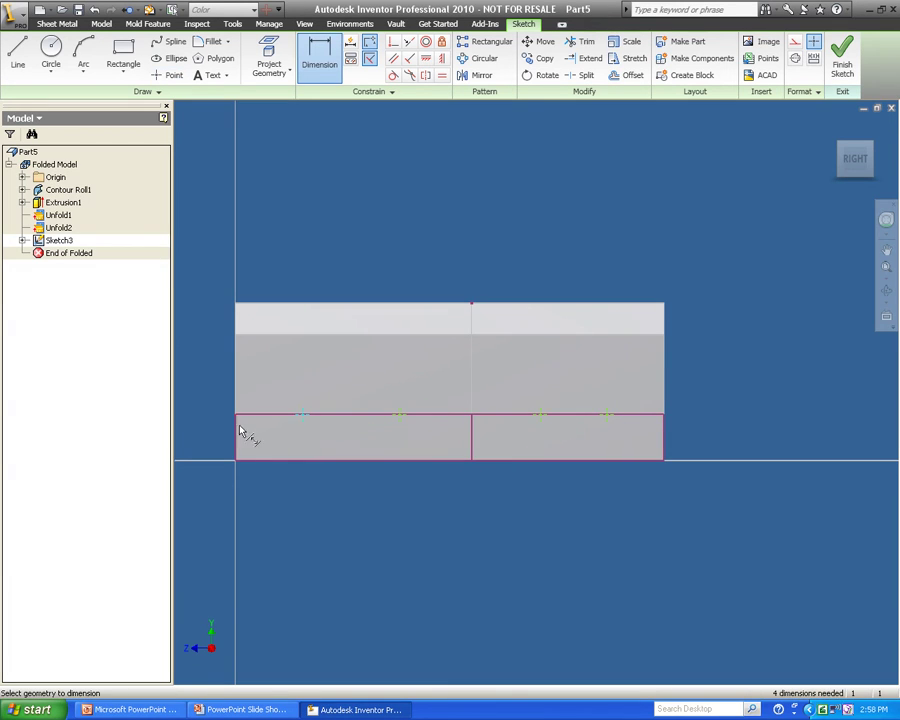
pyautogui.click(237, 422)
pyautogui.click(270, 399)
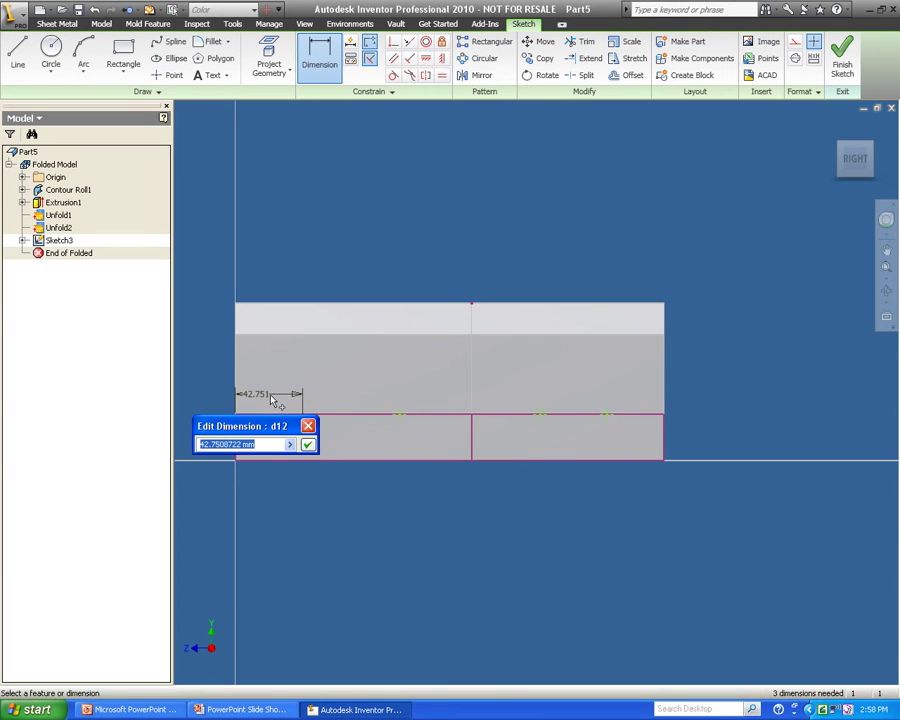
pyautogui.write('50')
pyautogui.press('Return')
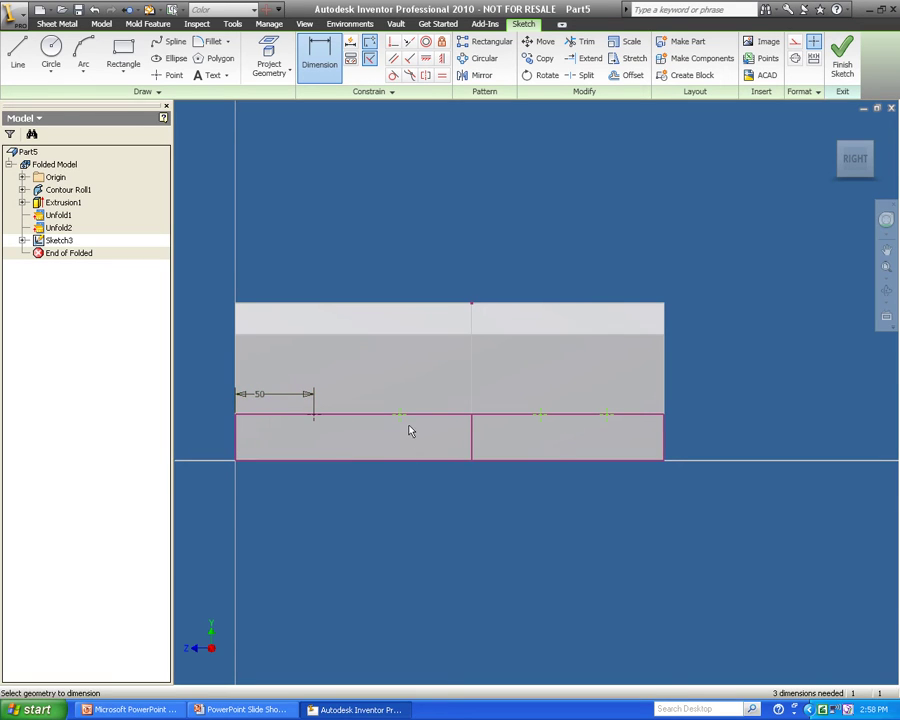
pyautogui.click(473, 443)
pyautogui.click(447, 400)
pyautogui.write('50')
pyautogui.press('Return')
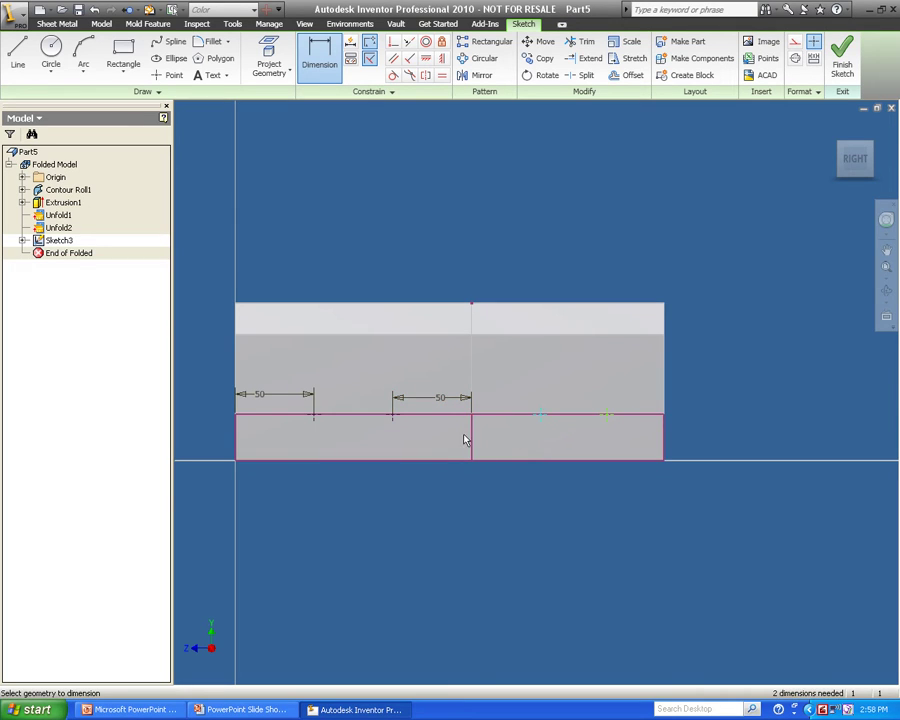
# Step: Dimension the third and fourth points 40 mm from the centre line and the right edge
pyautogui.click(472, 438)
pyautogui.click(502, 401)
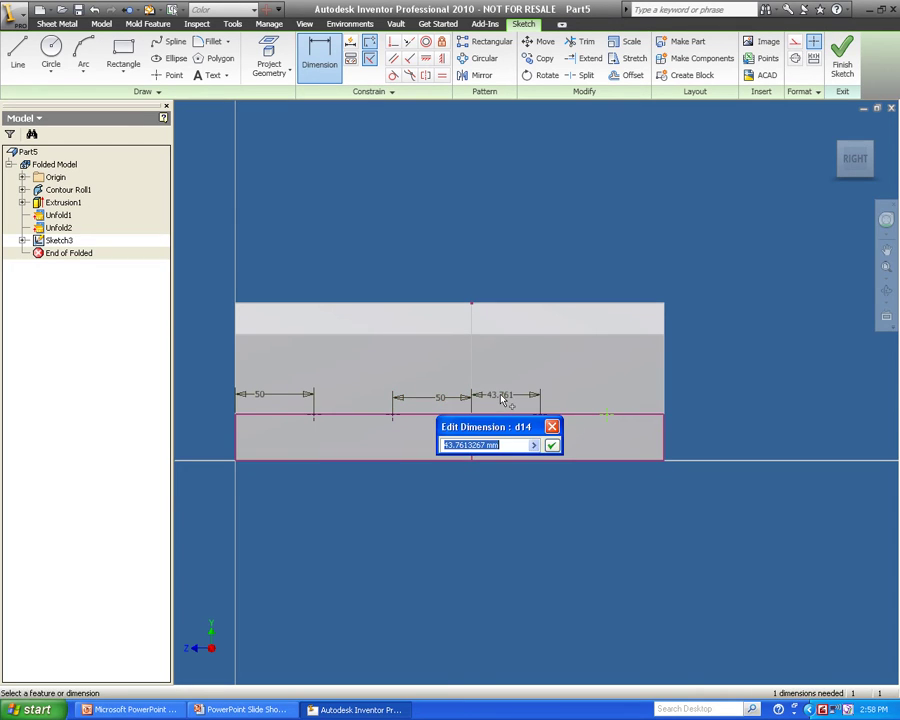
pyautogui.write('40')
pyautogui.press('Return')
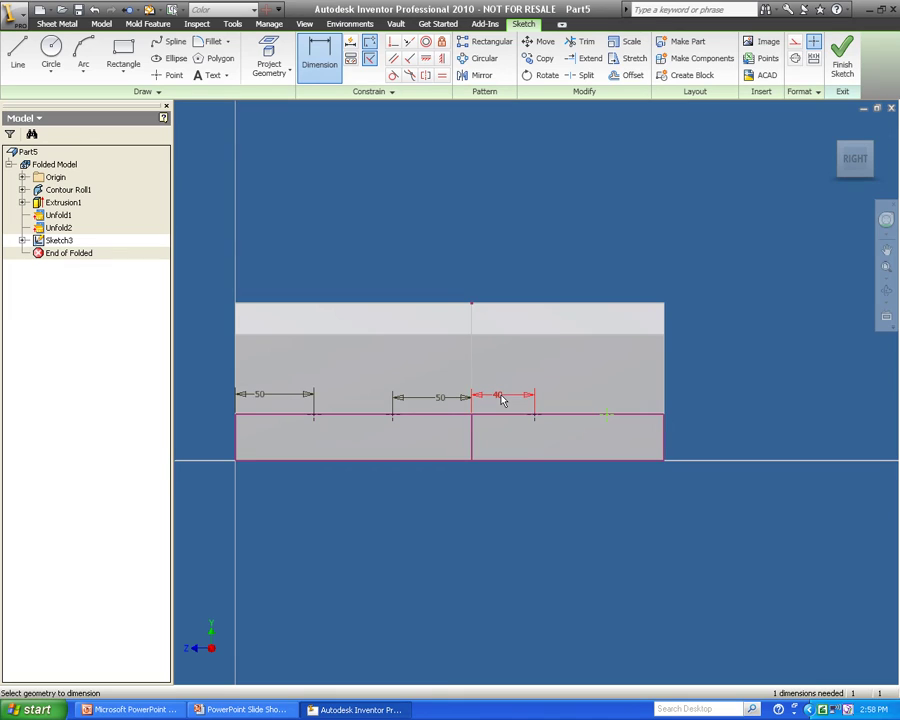
pyautogui.click(608, 414)
pyautogui.click(661, 433)
pyautogui.click(646, 400)
pyautogui.write('40')
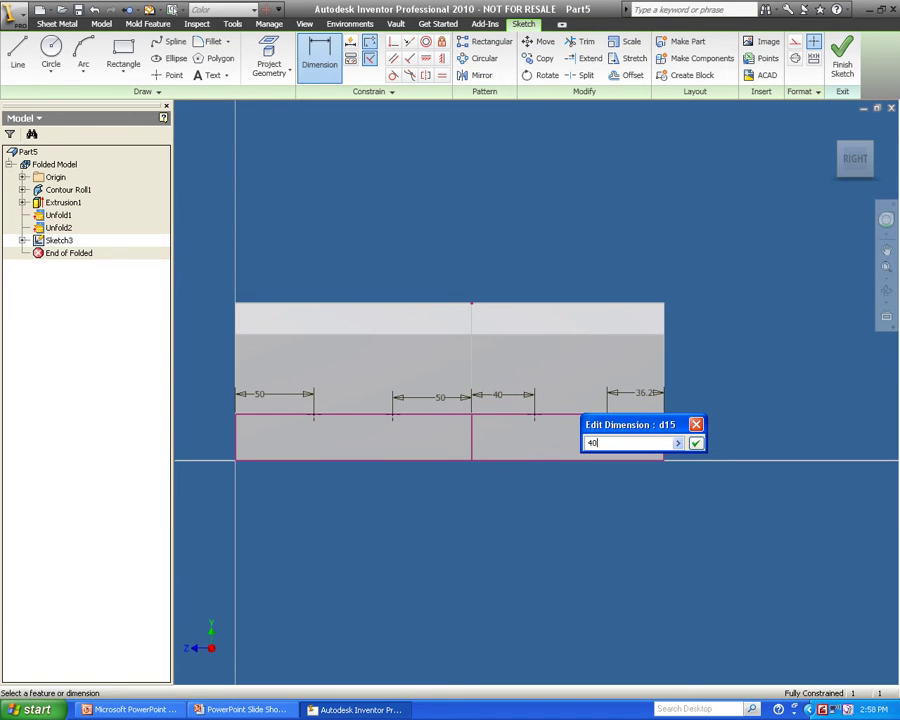
pyautogui.press('Return')
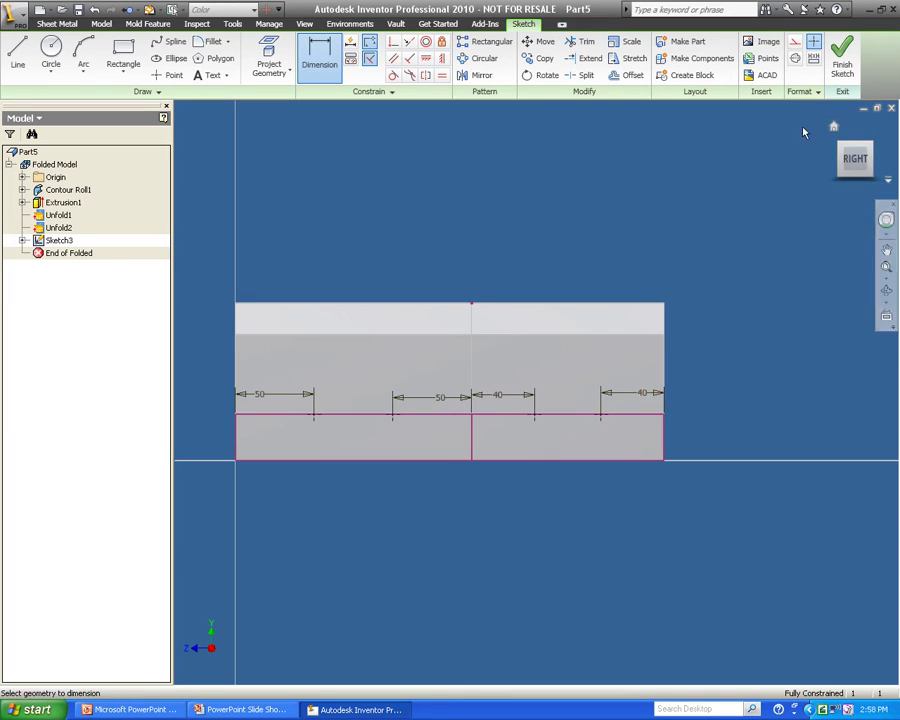
# Step: Finish the sketch and punch the keyhole shape at all four sketched points
pyautogui.click(842, 57)
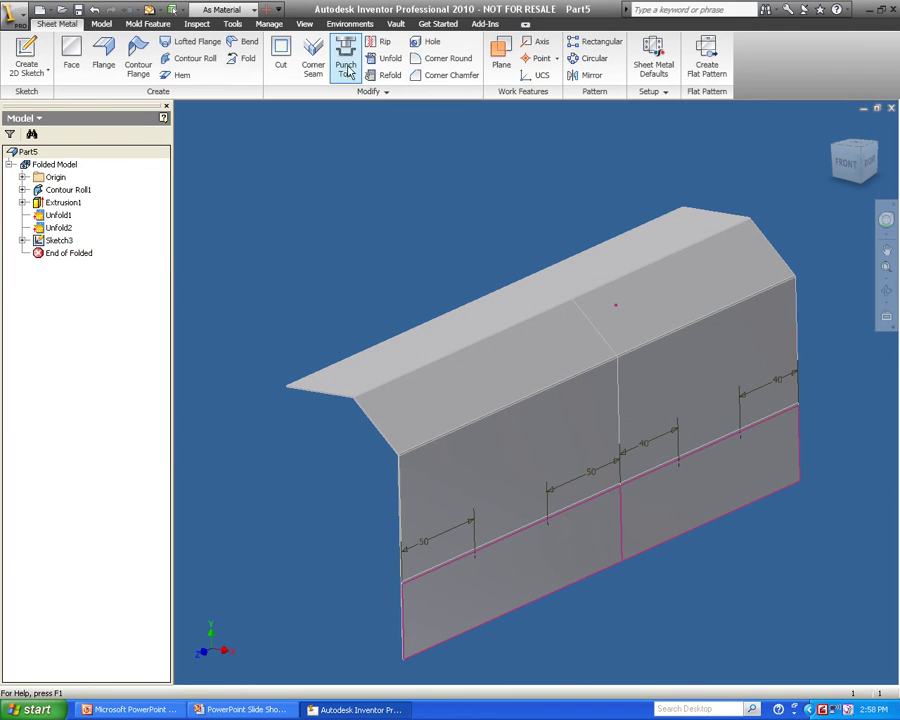
pyautogui.click(346, 58)
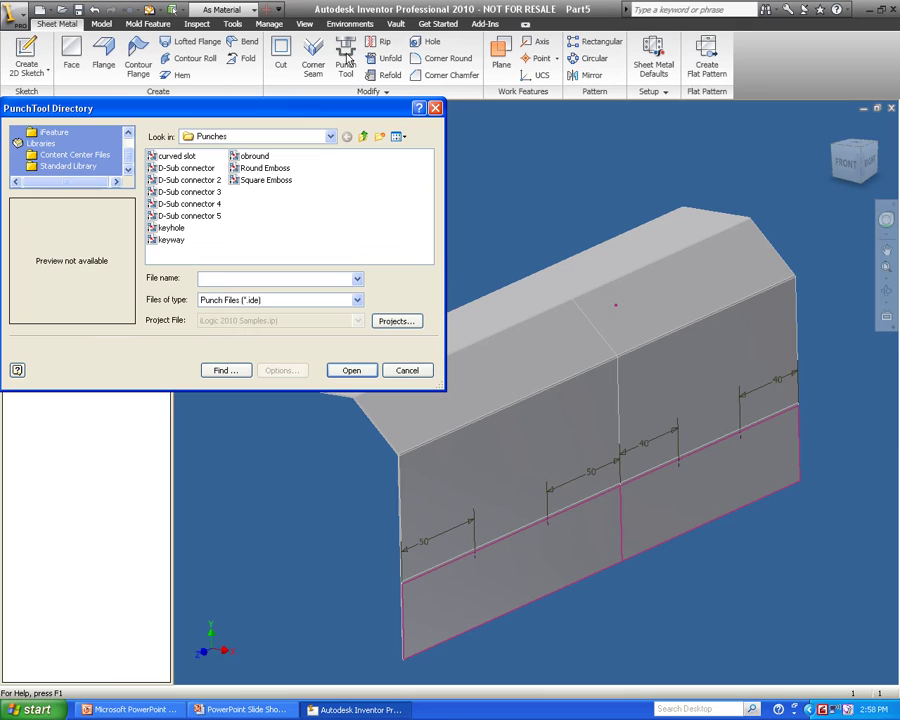
pyautogui.click(171, 229)
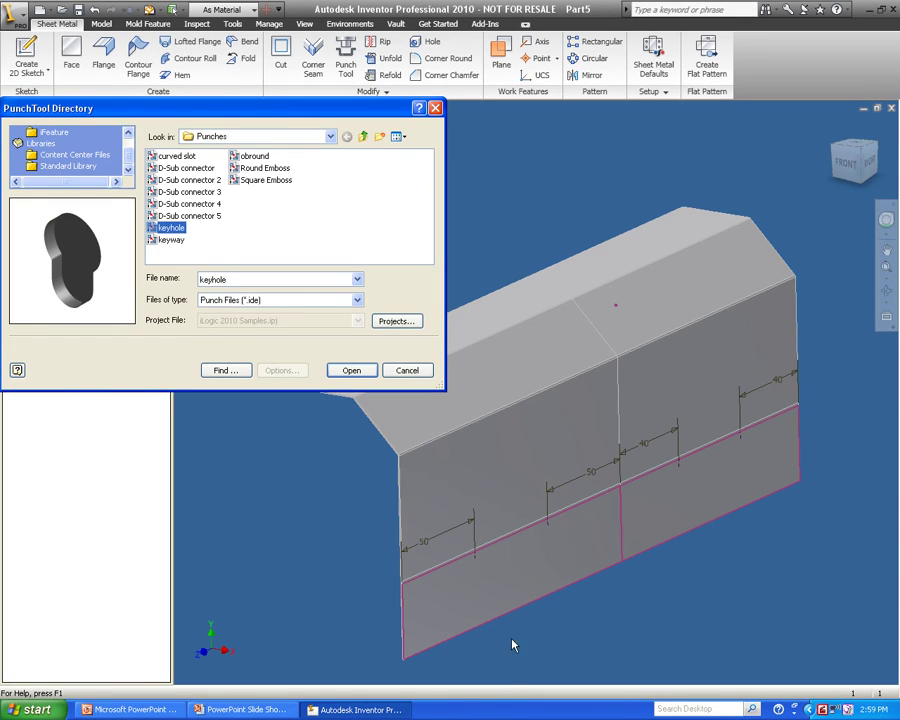
pyautogui.click(361, 373)
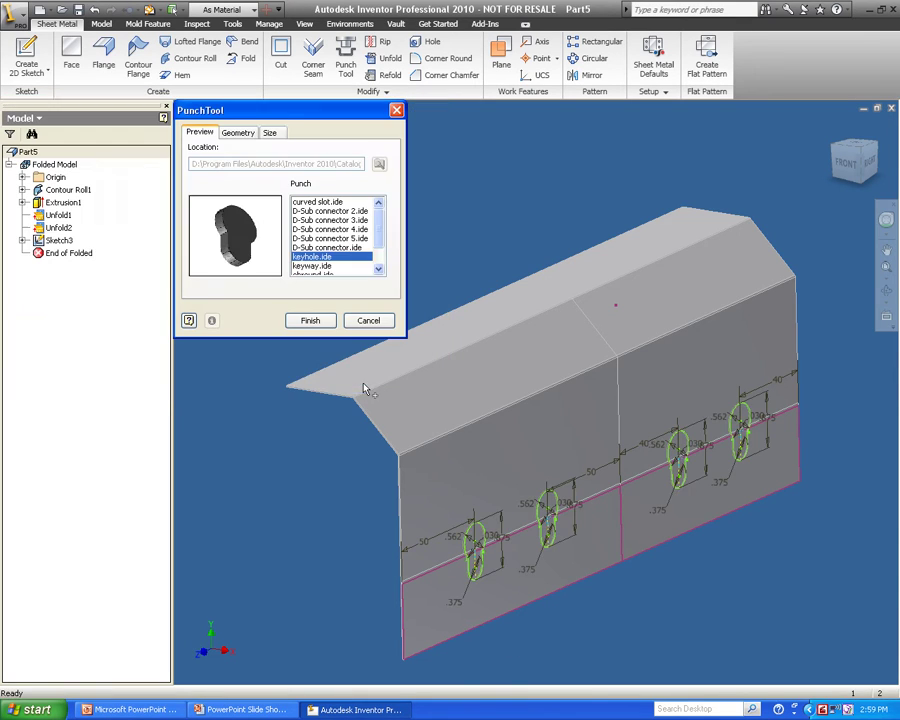
pyautogui.click(241, 134)
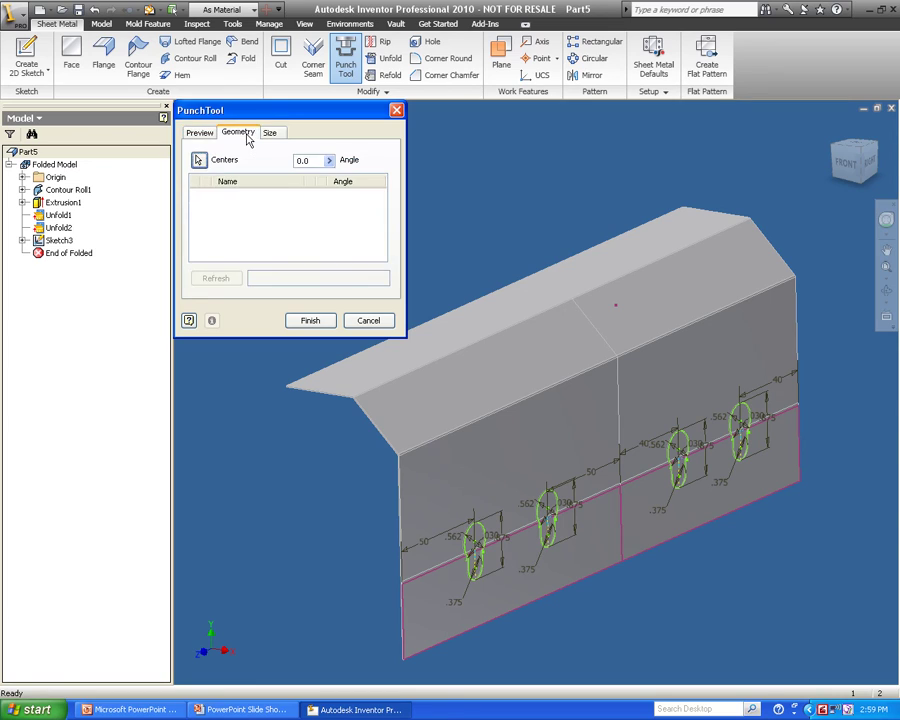
pyautogui.click(269, 135)
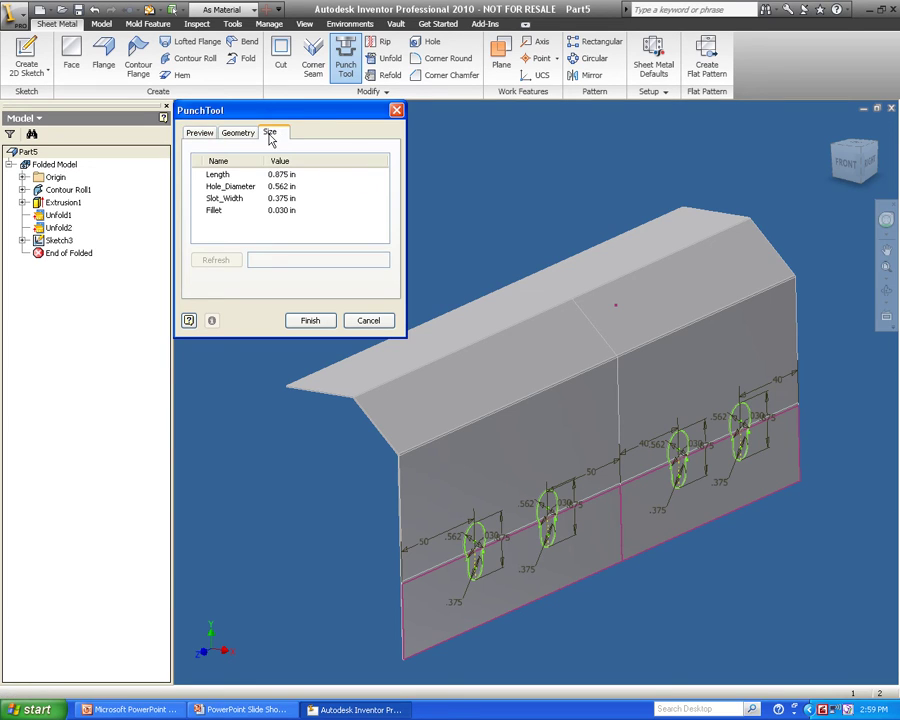
pyautogui.click(311, 321)
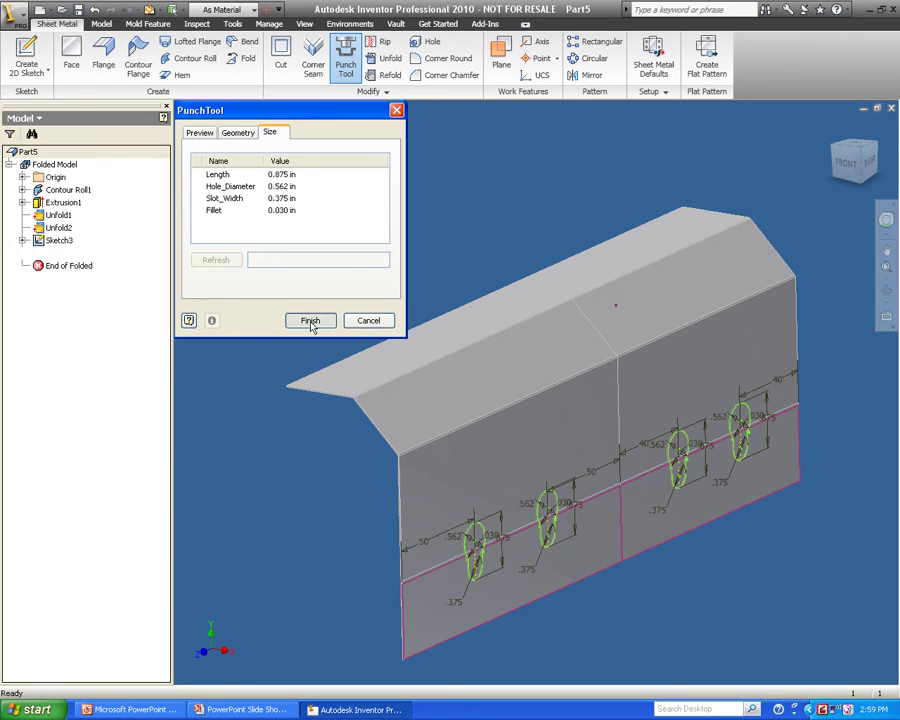
# Step: Refold the lower bend with its face fixed, then refold the Unfold1 feature
pyautogui.click(388, 76)
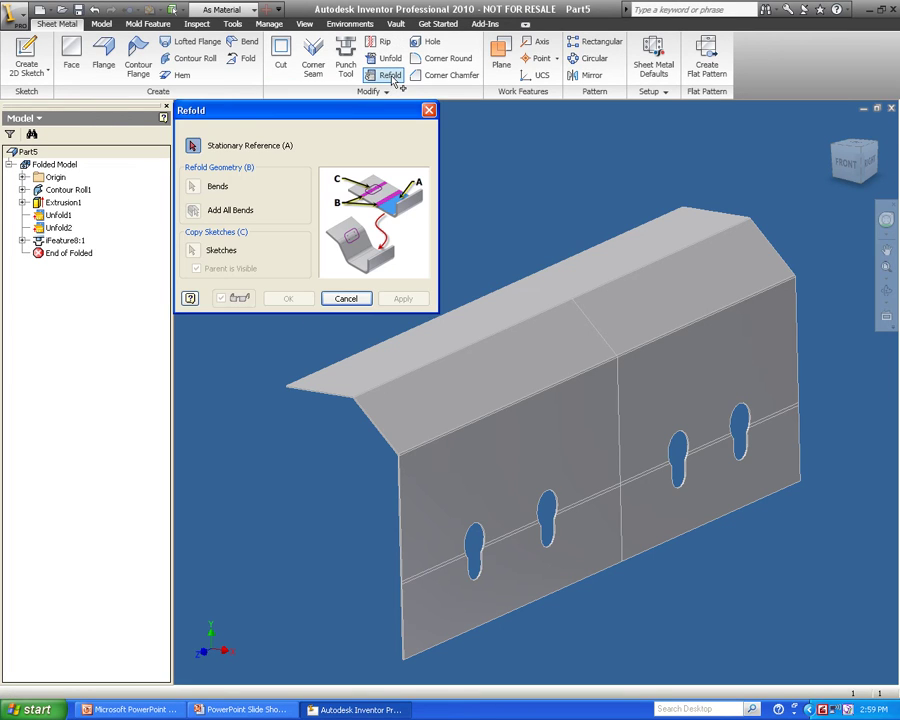
pyautogui.click(590, 432)
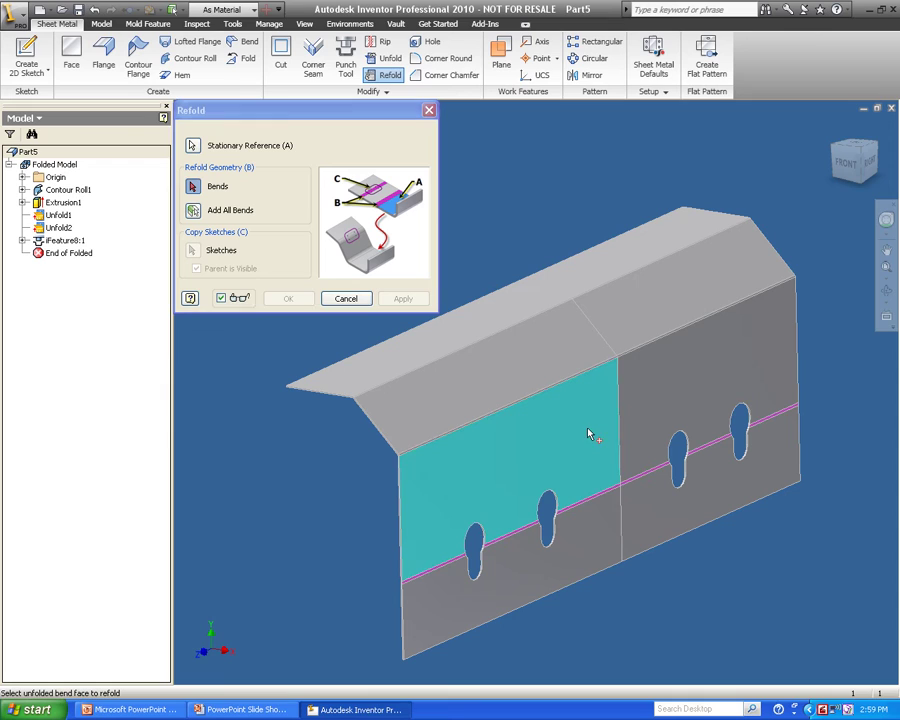
pyautogui.click(601, 498)
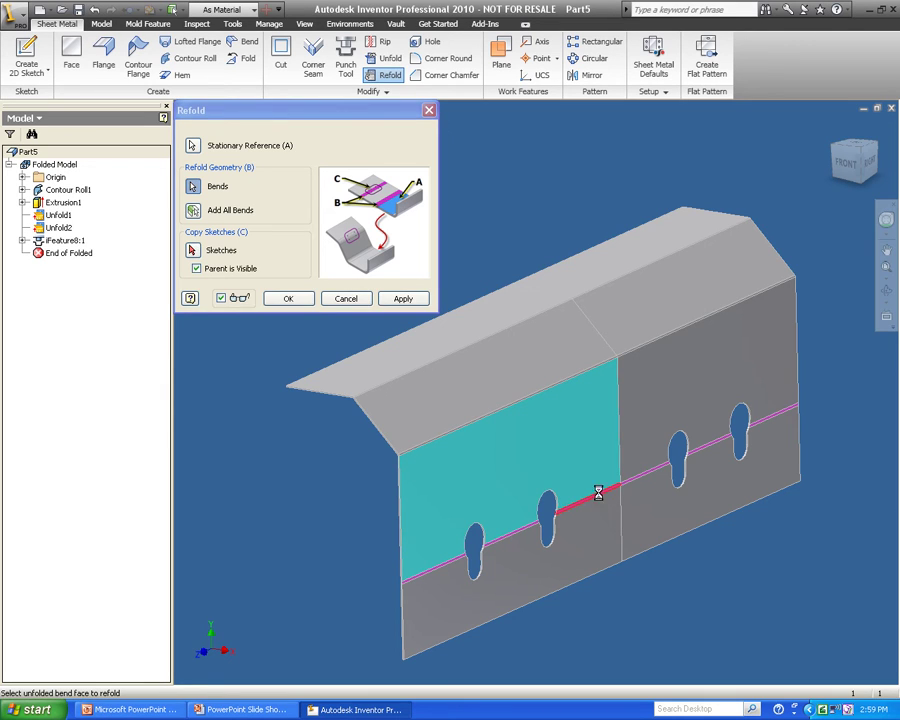
pyautogui.click(292, 300)
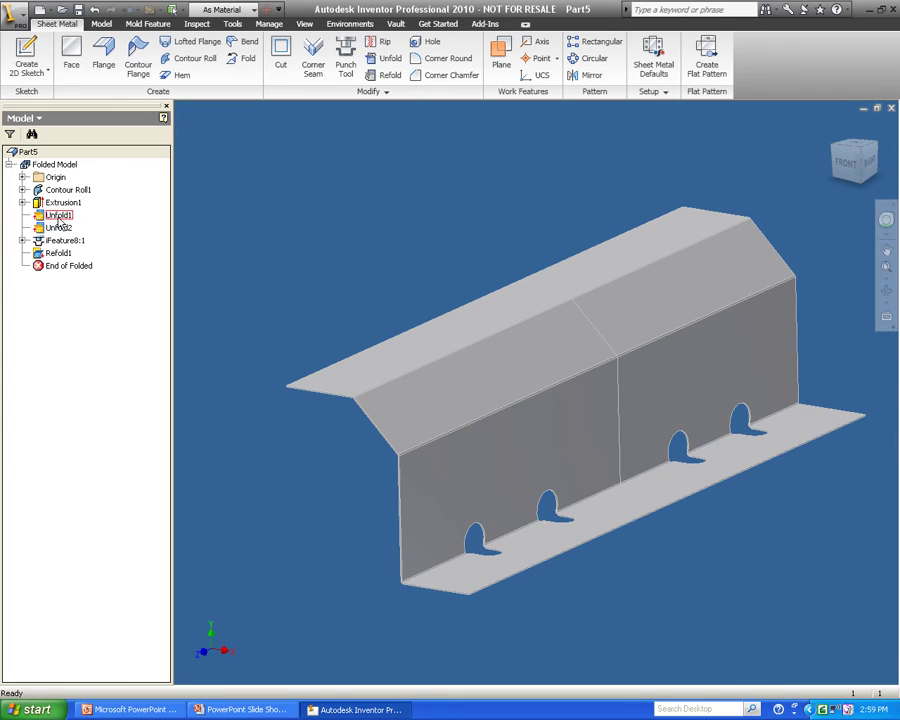
pyautogui.rightClick(59, 222)
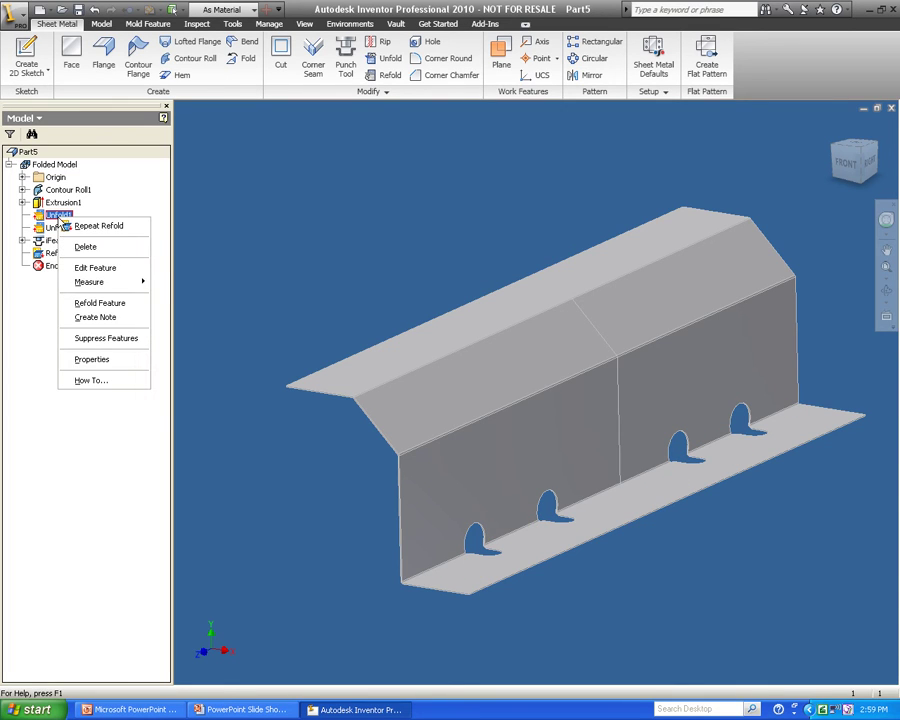
pyautogui.click(124, 303)
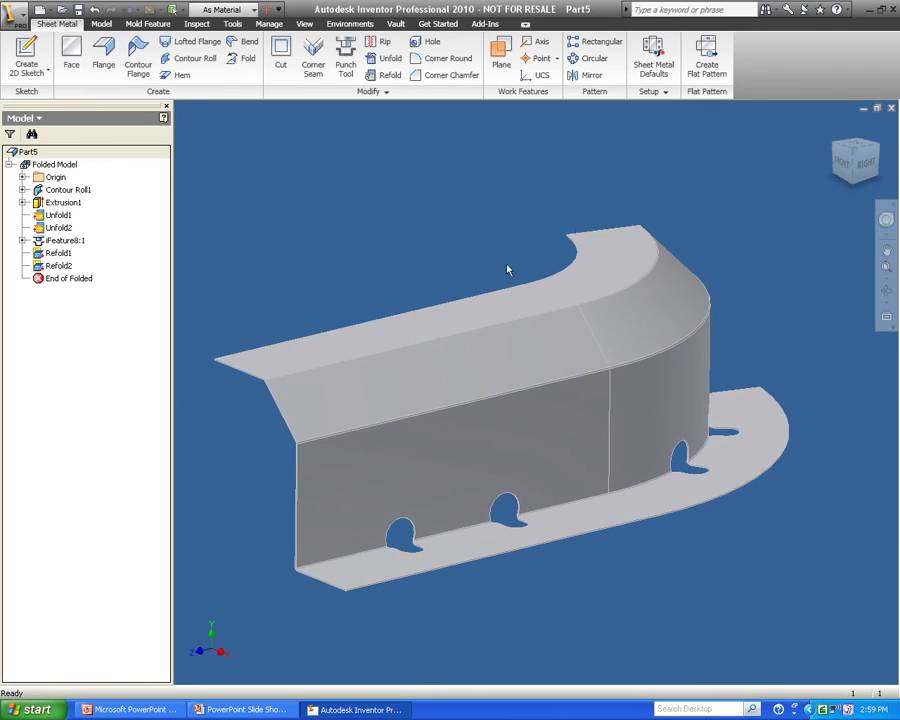
# Step: Create the flat pattern aligned to its bottom edge and display the bend order numbers
pyautogui.click(705, 66)
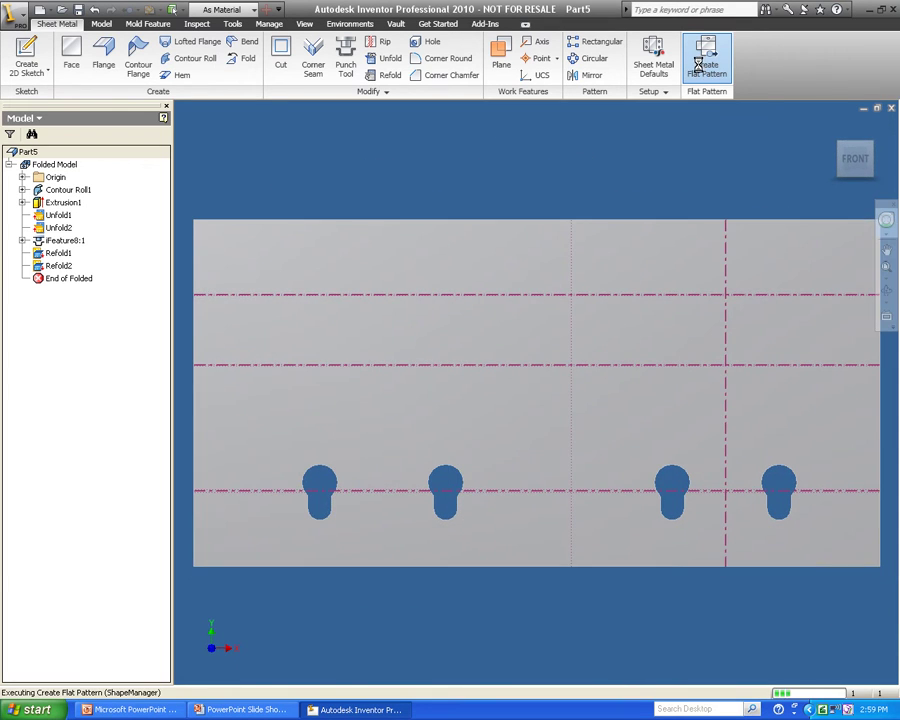
pyautogui.rightClick(469, 184)
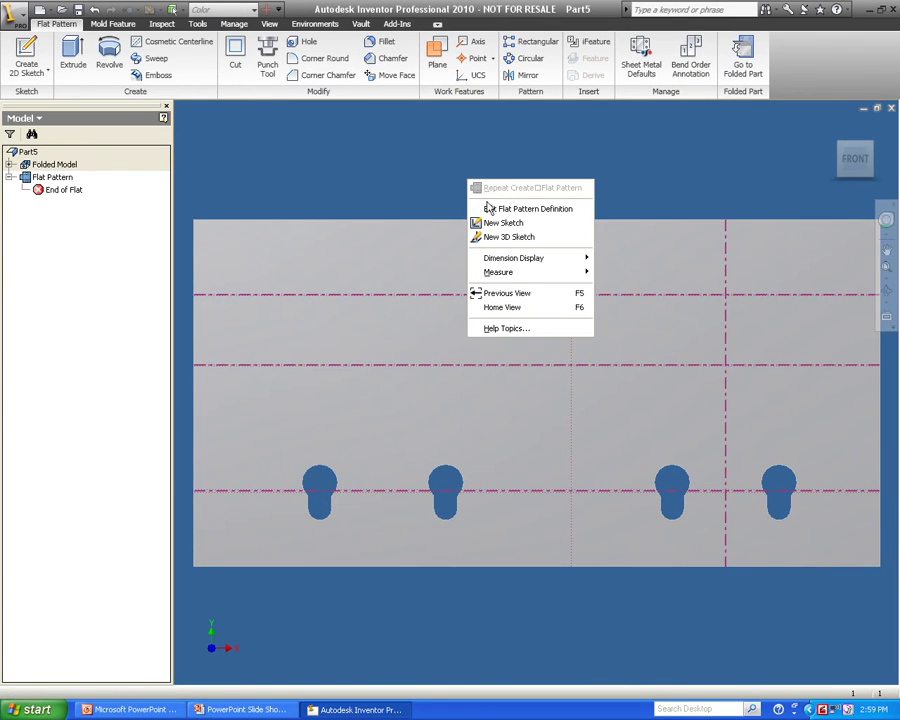
pyautogui.click(489, 209)
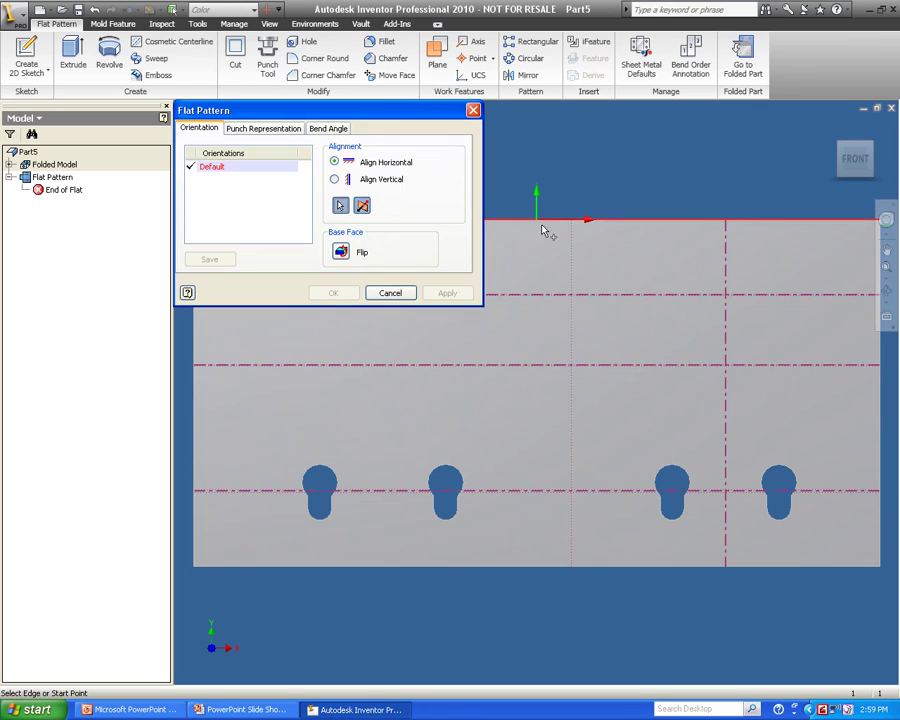
pyautogui.click(585, 568)
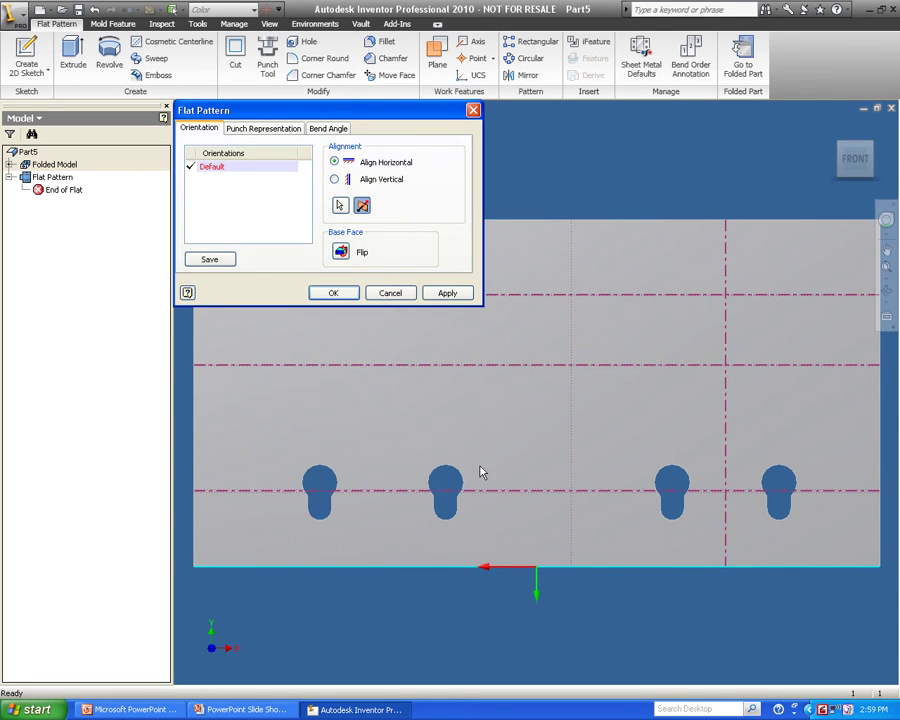
pyautogui.click(328, 128)
pyautogui.click(291, 130)
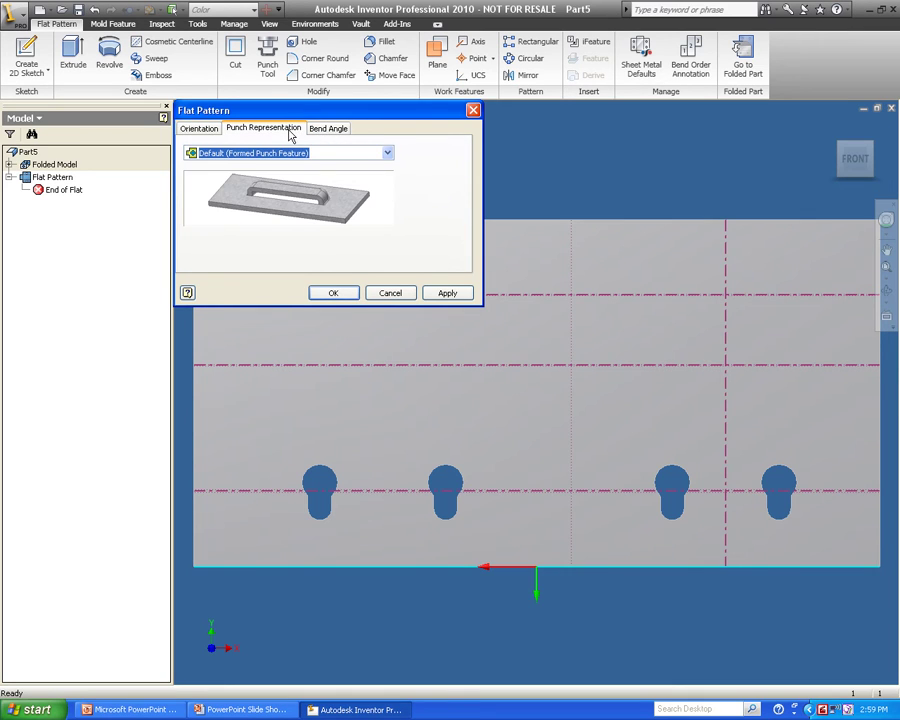
pyautogui.click(340, 296)
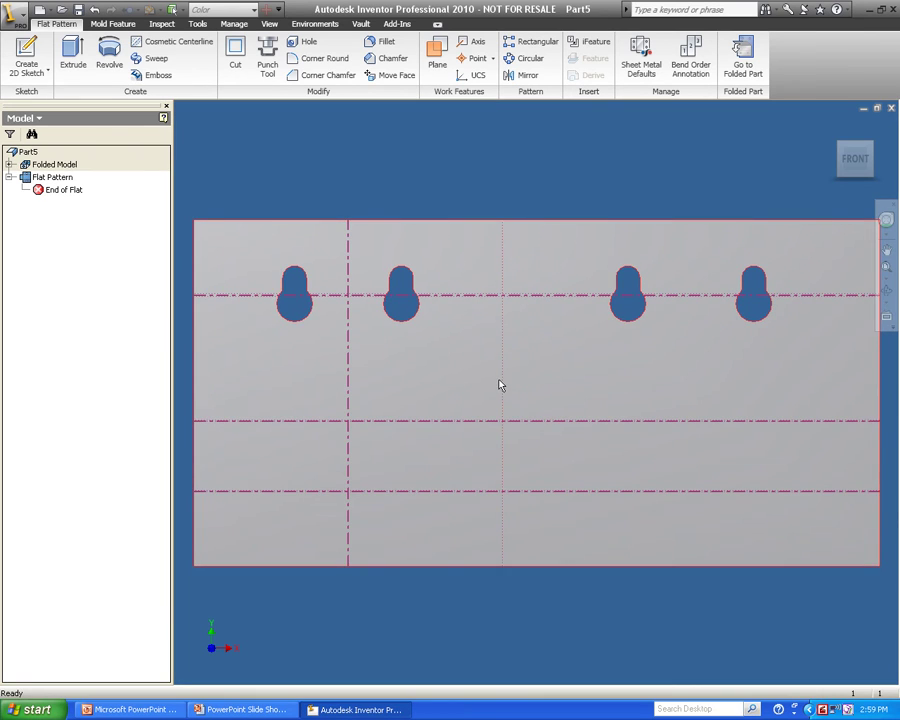
pyautogui.rightClick(516, 186)
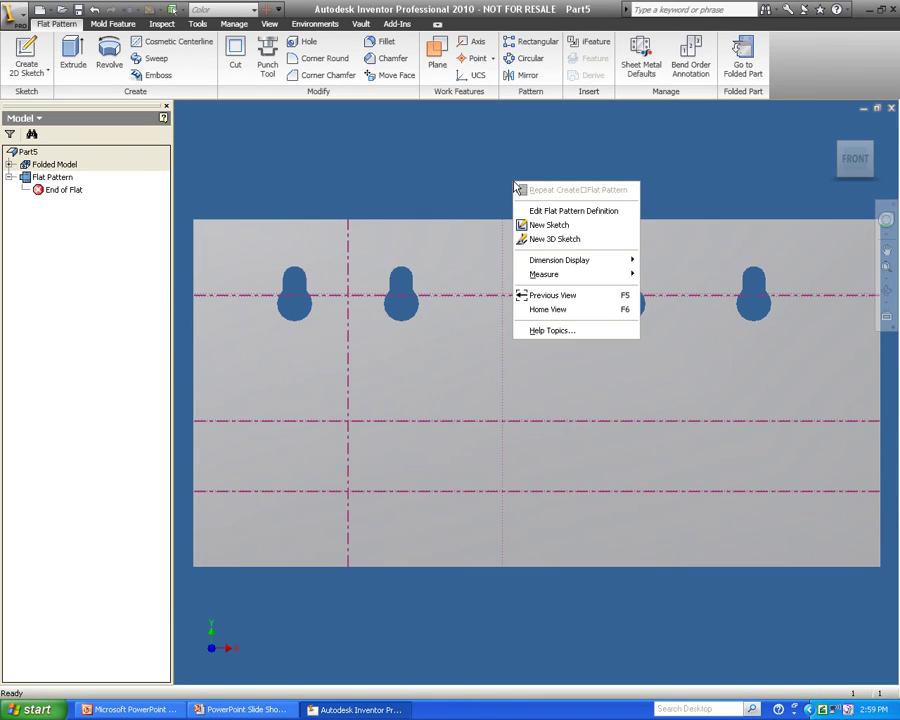
pyautogui.click(690, 60)
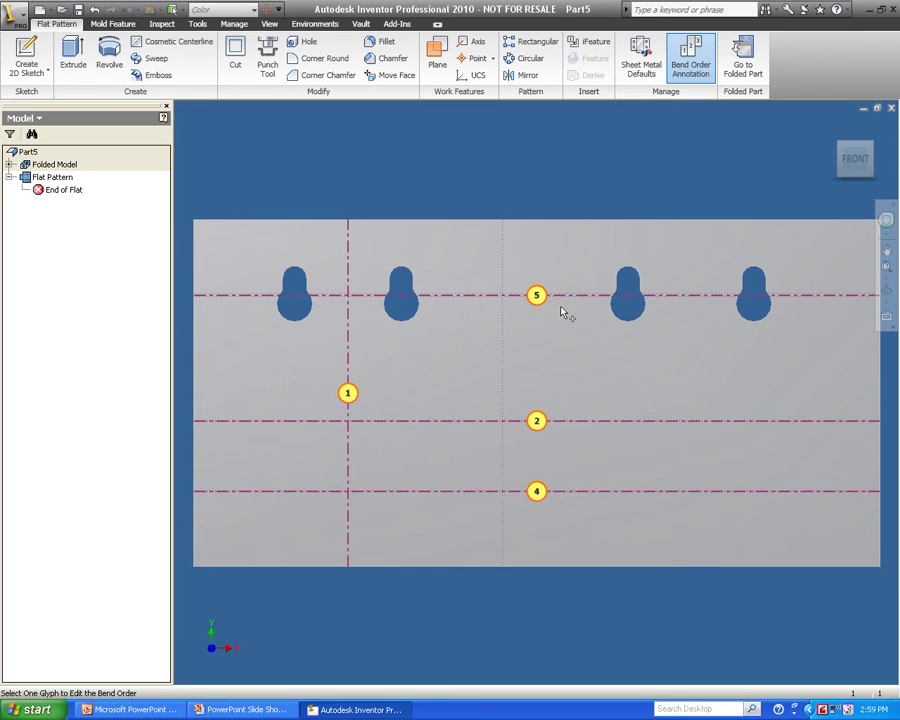
# Step: Directed-reorder the bends from glyph 5 to glyph 4 so the keyhole bend line becomes bend 1
pyautogui.rightClick(467, 167)
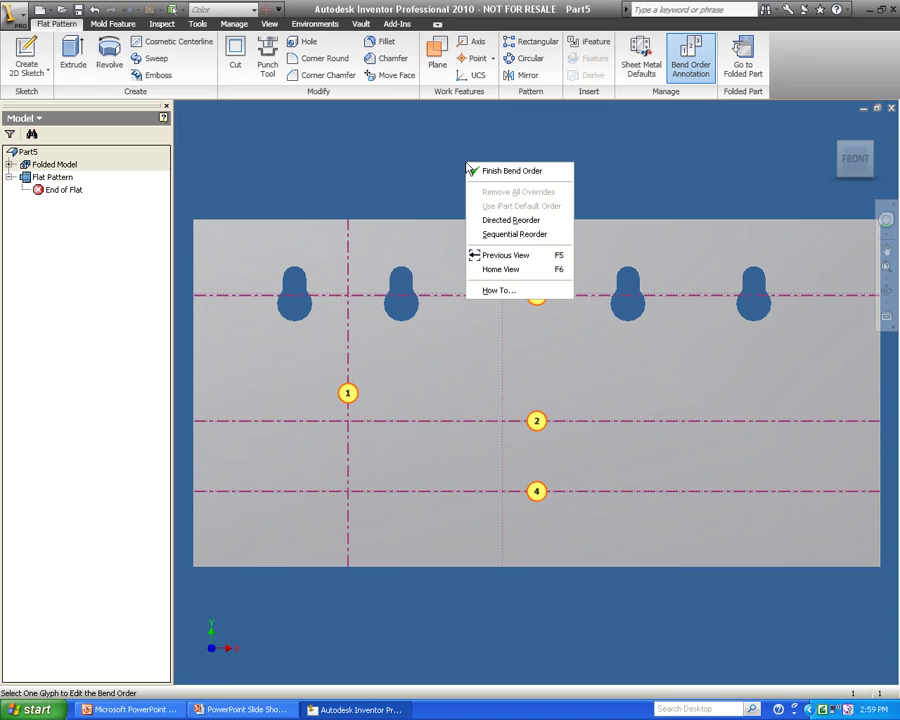
pyautogui.click(492, 222)
pyautogui.click(538, 296)
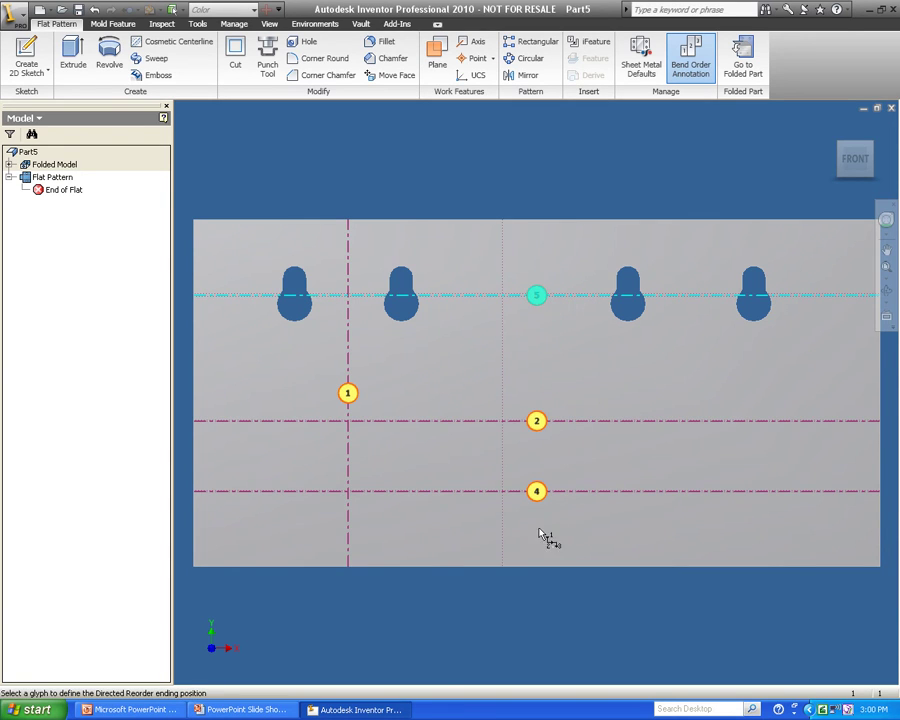
pyautogui.click(537, 494)
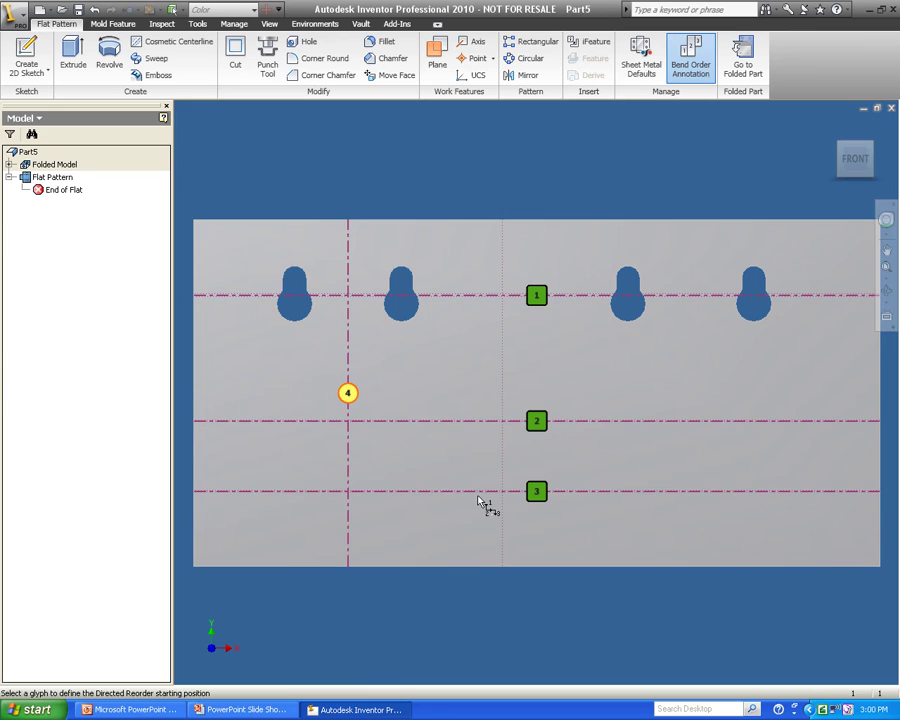
pyautogui.click(537, 297)
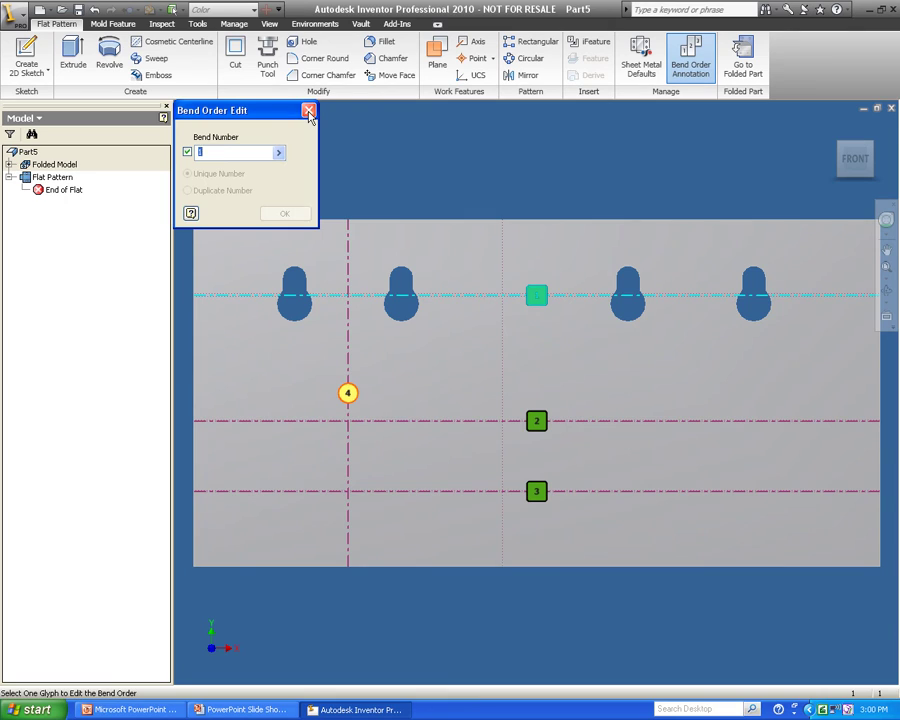
pyautogui.click(309, 111)
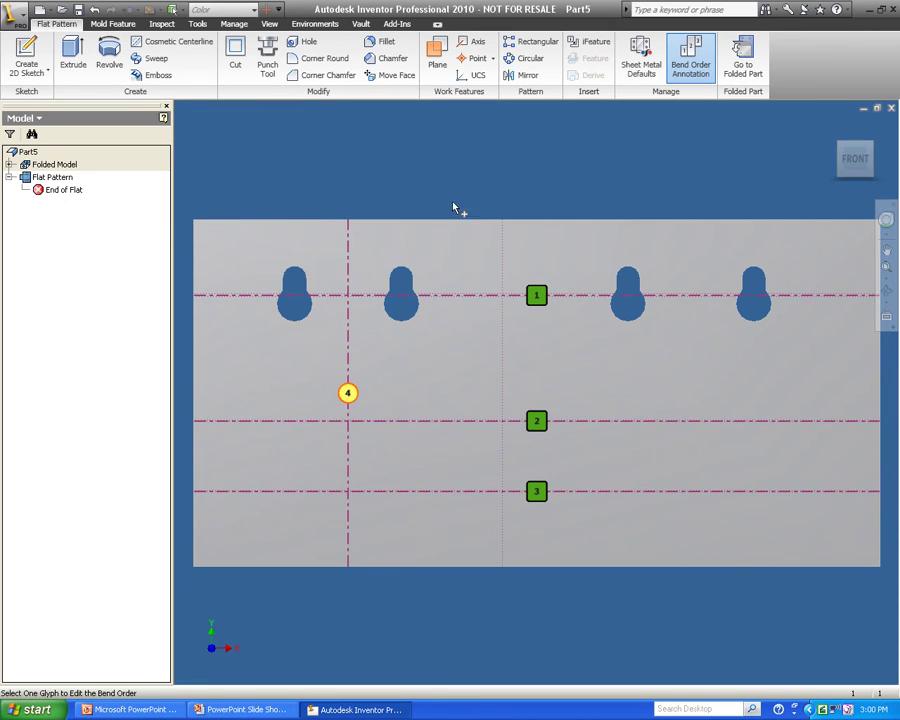
# Step: Return to the folded part and open the Sheet Metal 1.dwg drawing
pyautogui.click(743, 66)
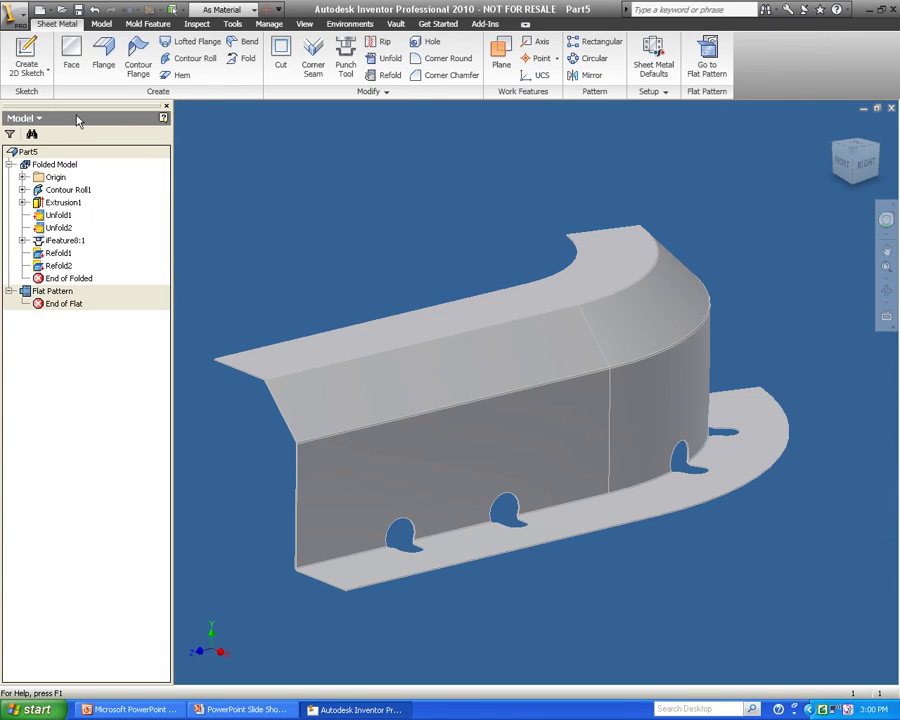
pyautogui.click(62, 11)
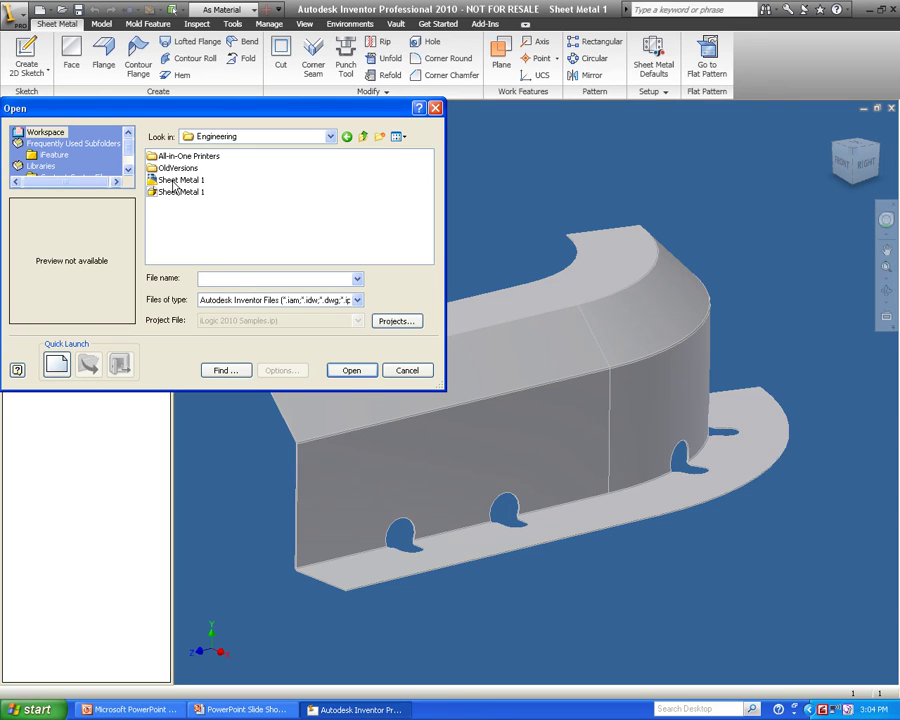
pyautogui.doubleClick(176, 189)
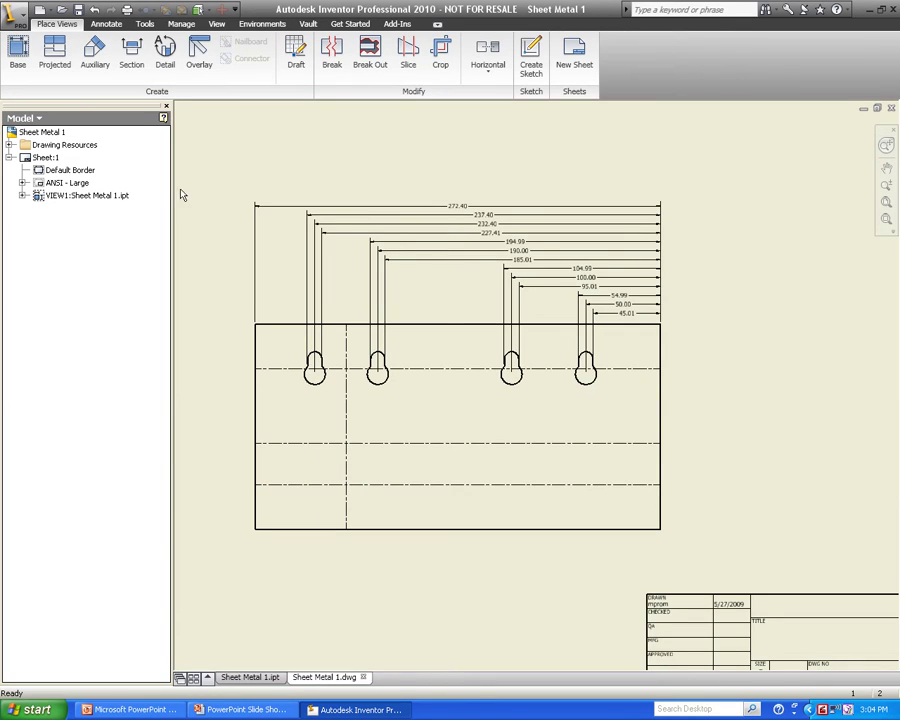
# Step: Dimension the vertical bend line to the sheet's right edge at 211.20
pyautogui.click(346, 406)
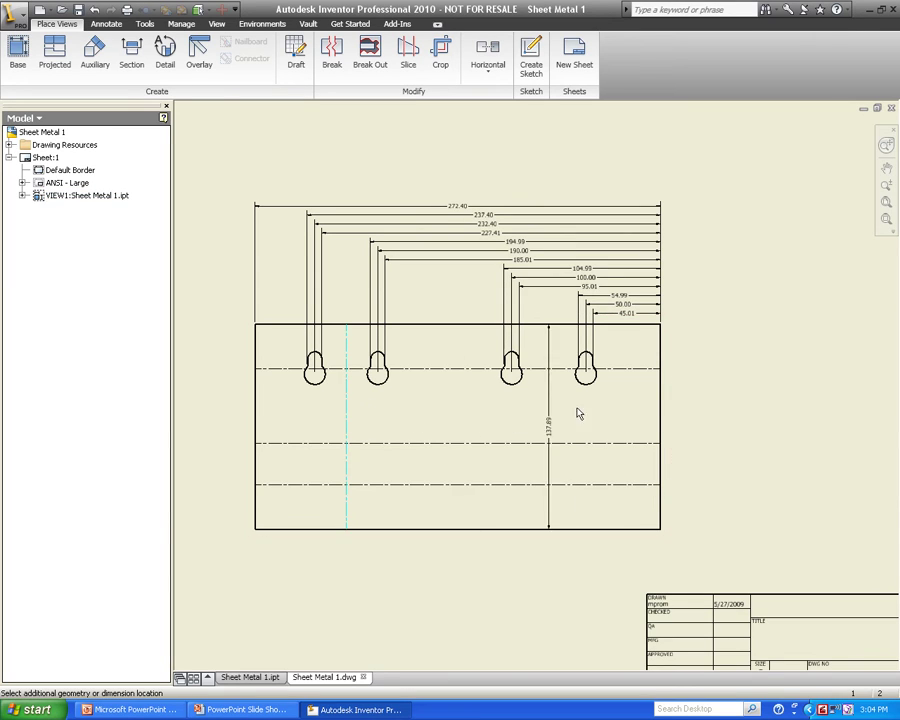
pyautogui.click(659, 404)
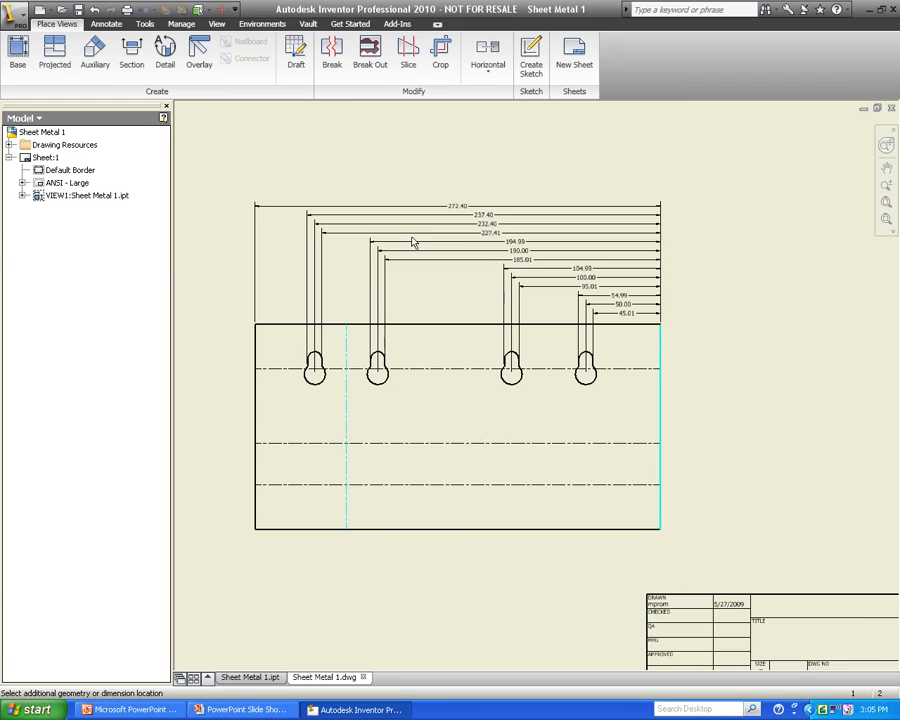
pyautogui.click(410, 238)
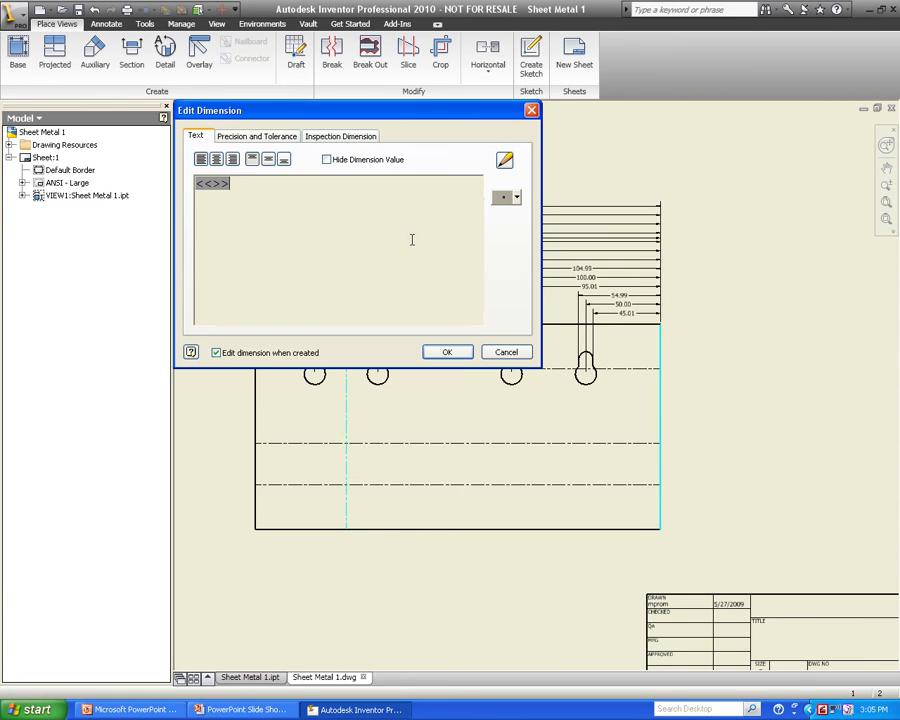
pyautogui.click(448, 351)
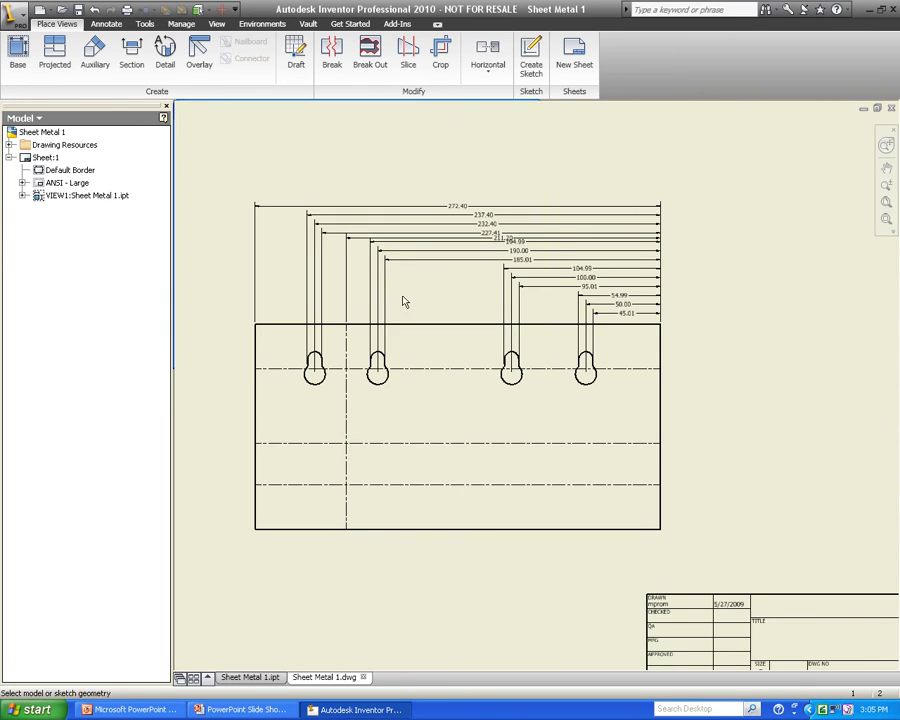
# Step: Arrange the stack of baseline dimensions so they are evenly spaced
pyautogui.click(100, 24)
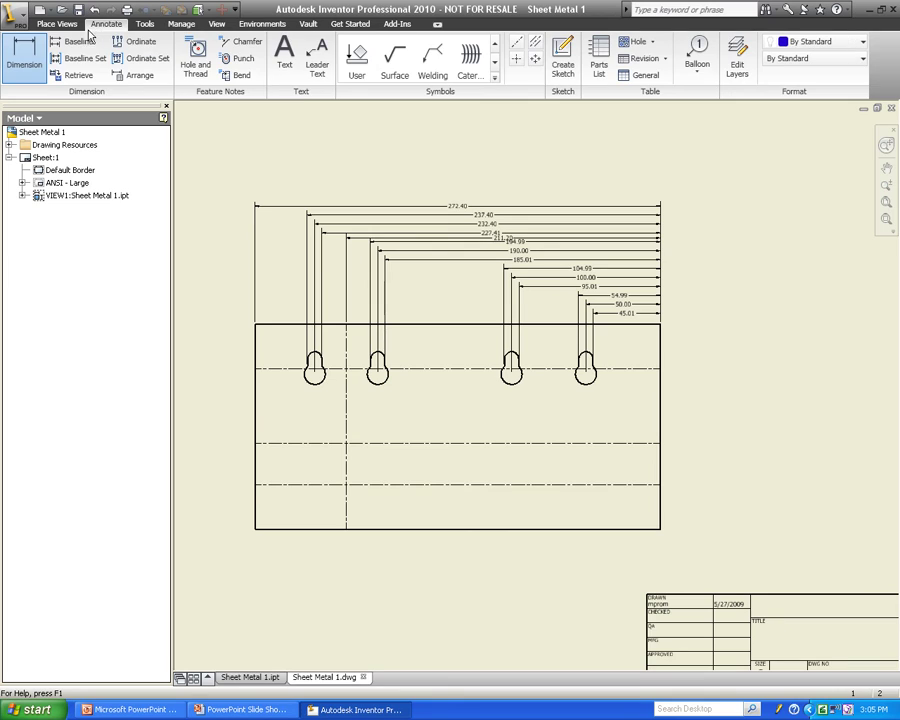
pyautogui.click(140, 78)
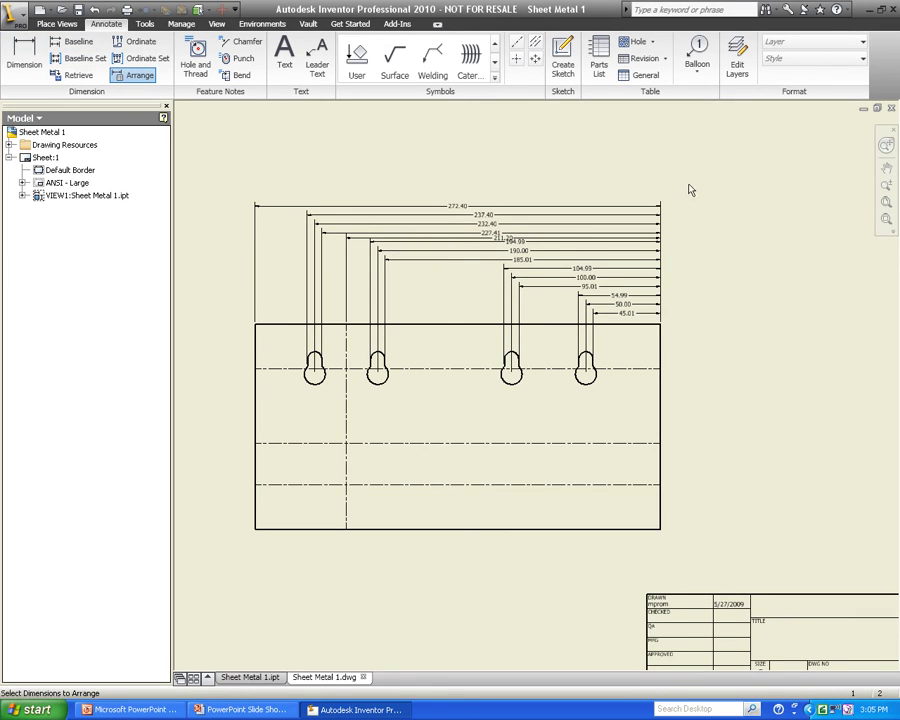
pyautogui.moveTo(689, 190); pyautogui.dragTo(208, 320)
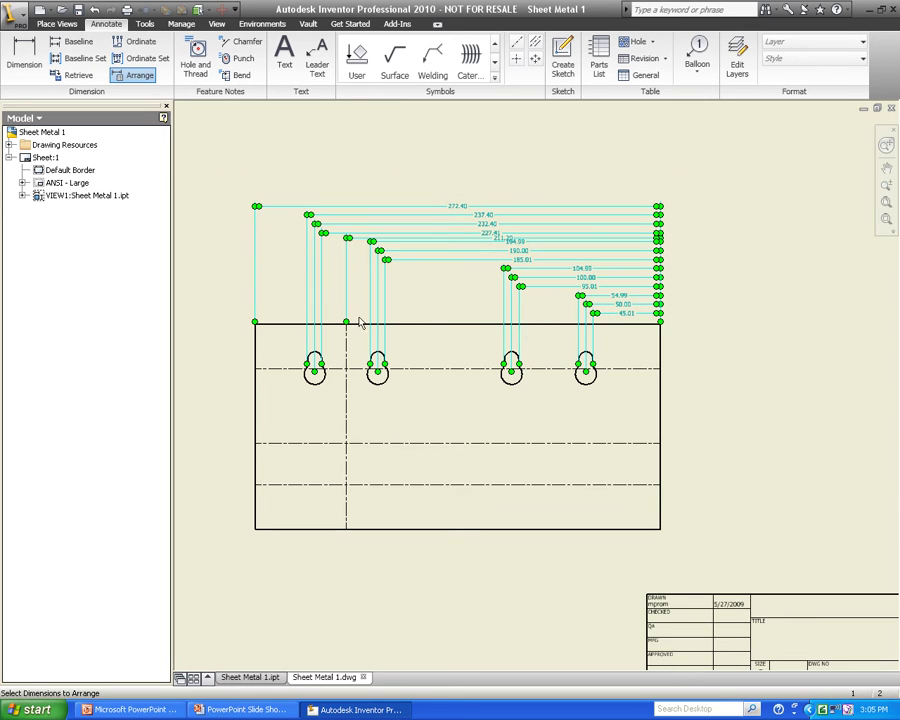
pyautogui.rightClick(440, 290)
pyautogui.click(446, 295)
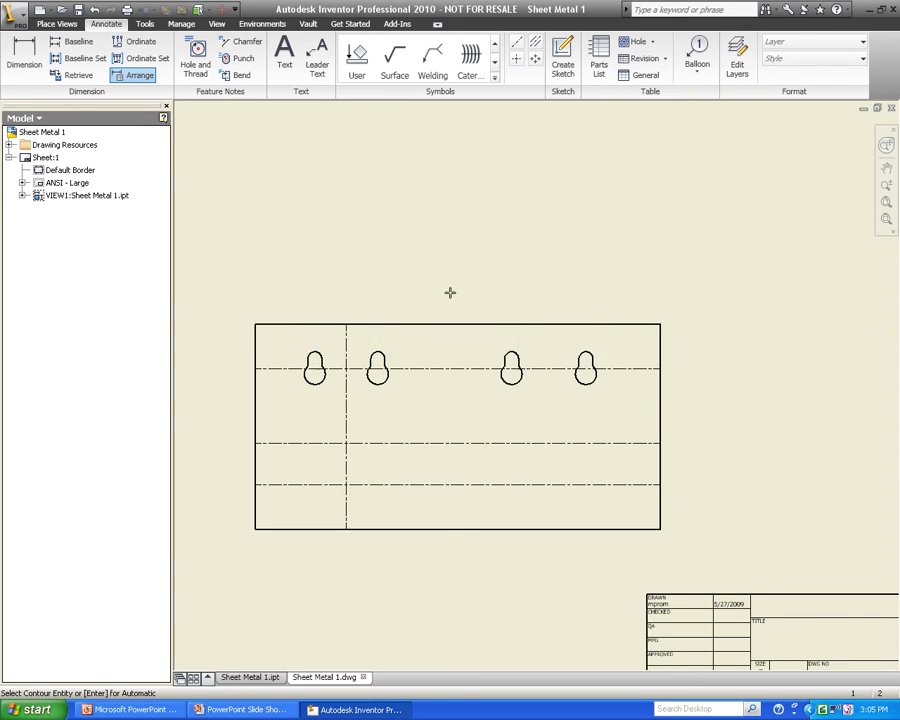
pyautogui.click(470, 323)
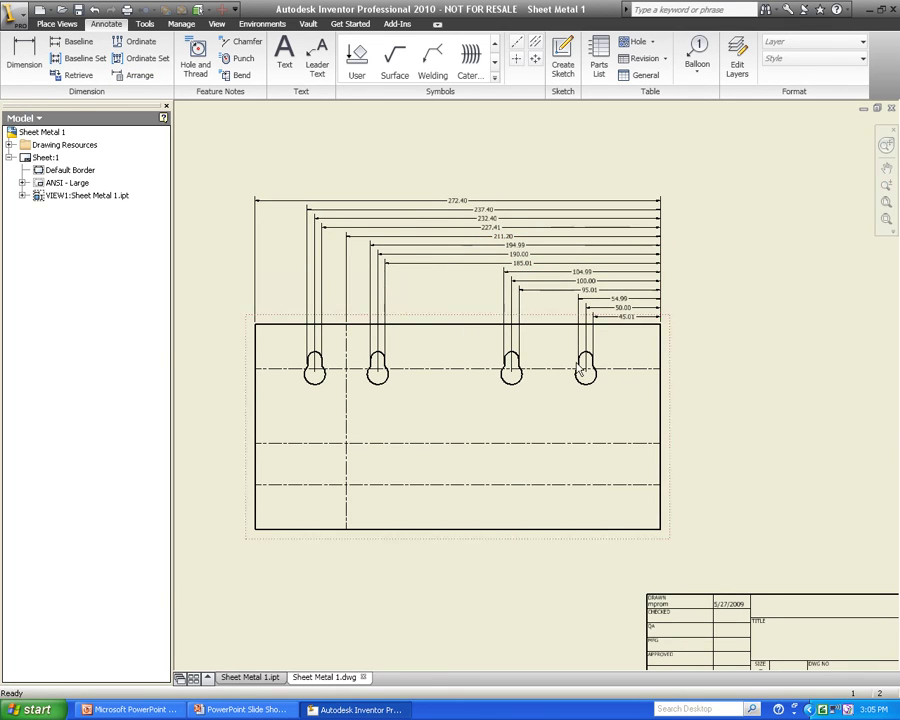
pyautogui.moveTo(745, 332); pyautogui.dragTo(598, 363, button='middle')
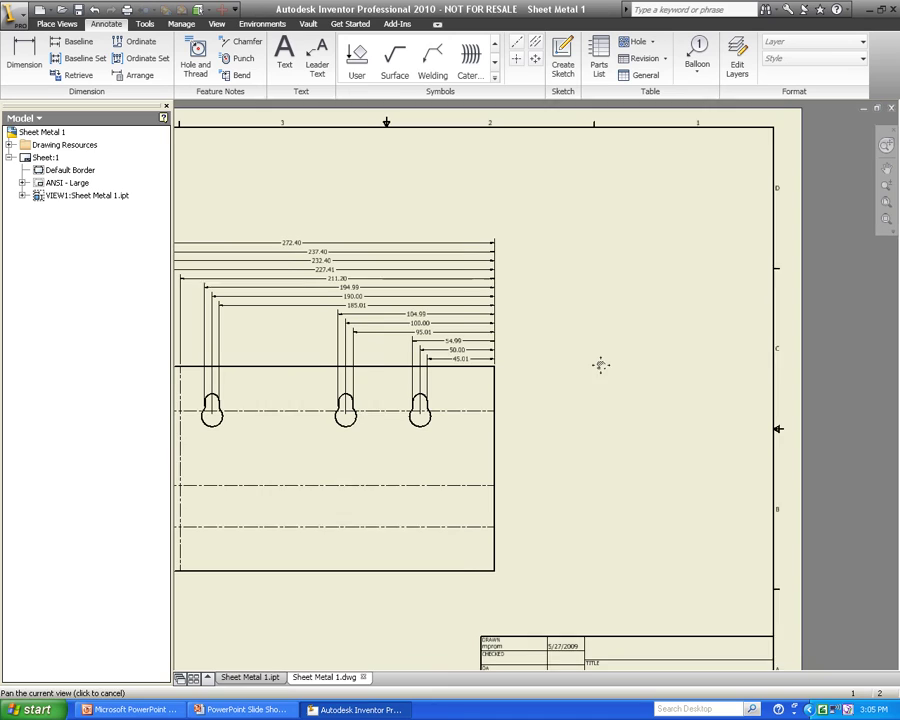
# Step: Insert a general bend table from the flat pattern view at the sheet's top-right corner
pyautogui.click(643, 74)
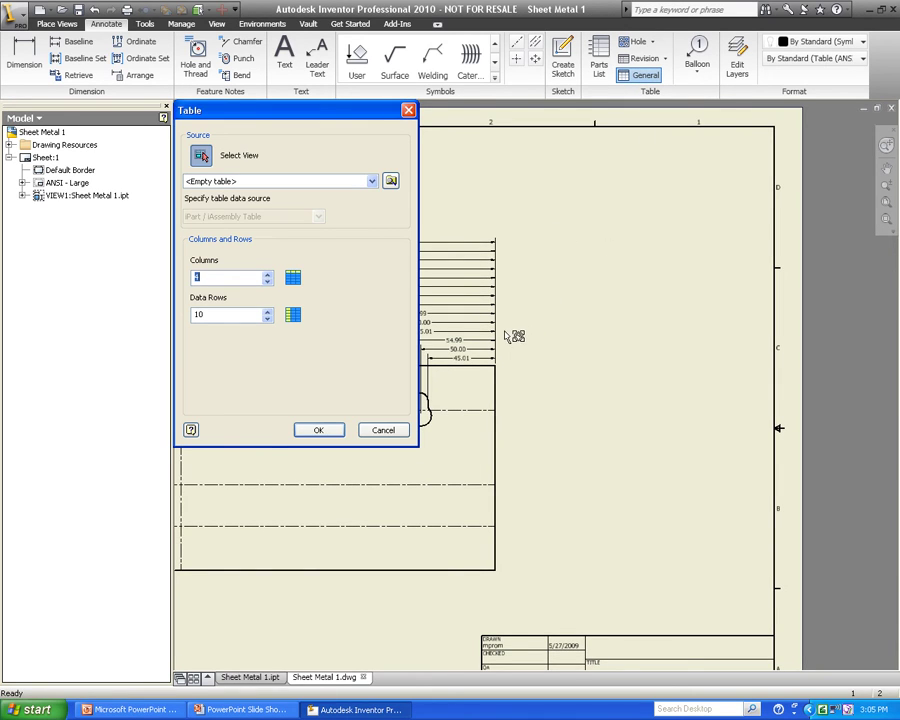
pyautogui.click(504, 365)
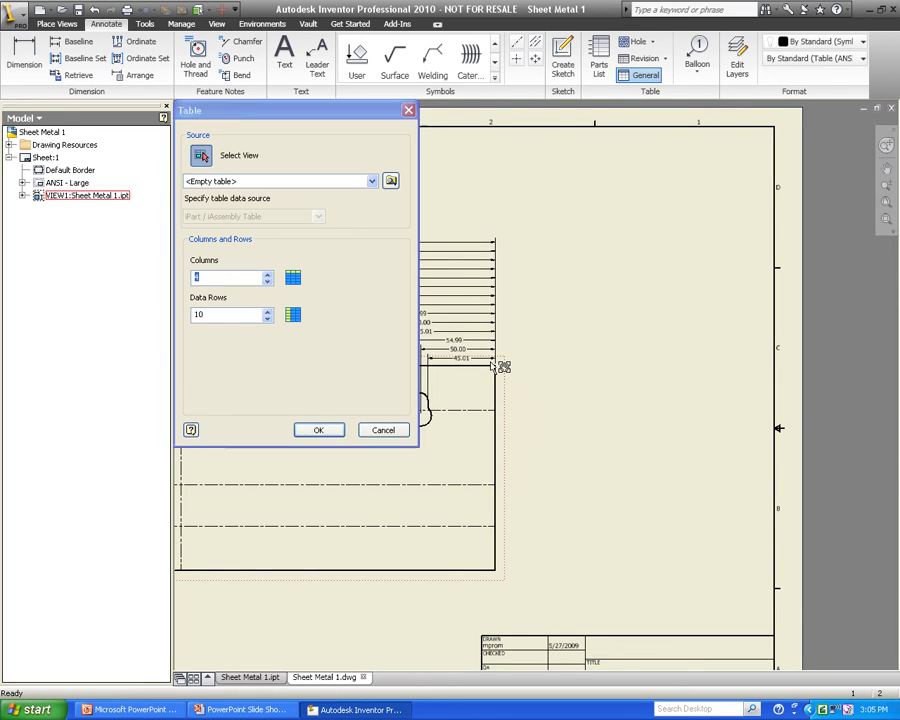
pyautogui.click(319, 430)
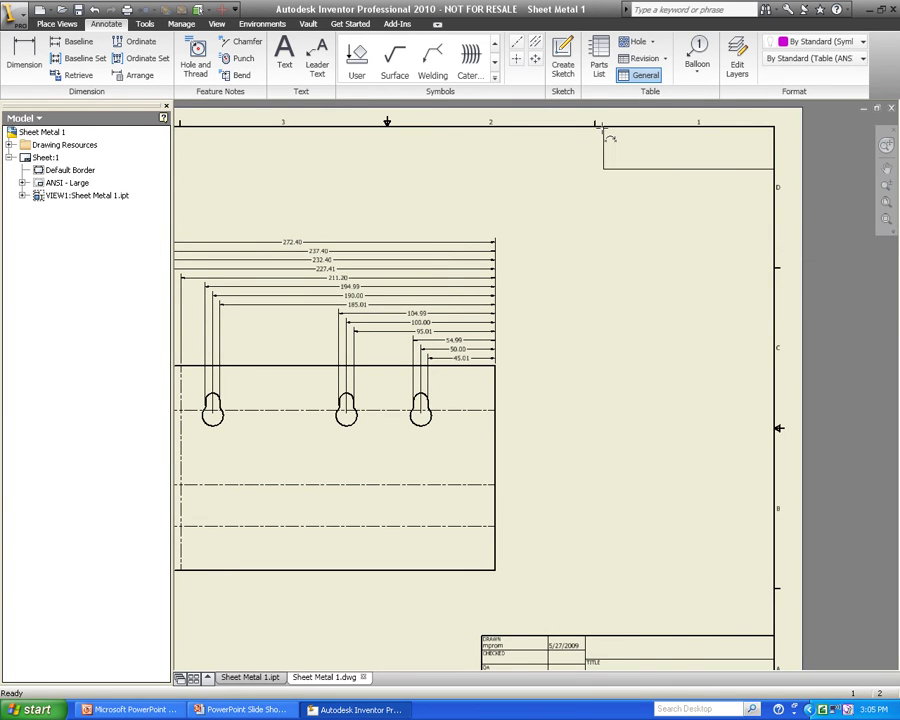
pyautogui.click(601, 128)
pyautogui.scroll(5, 648, 270)
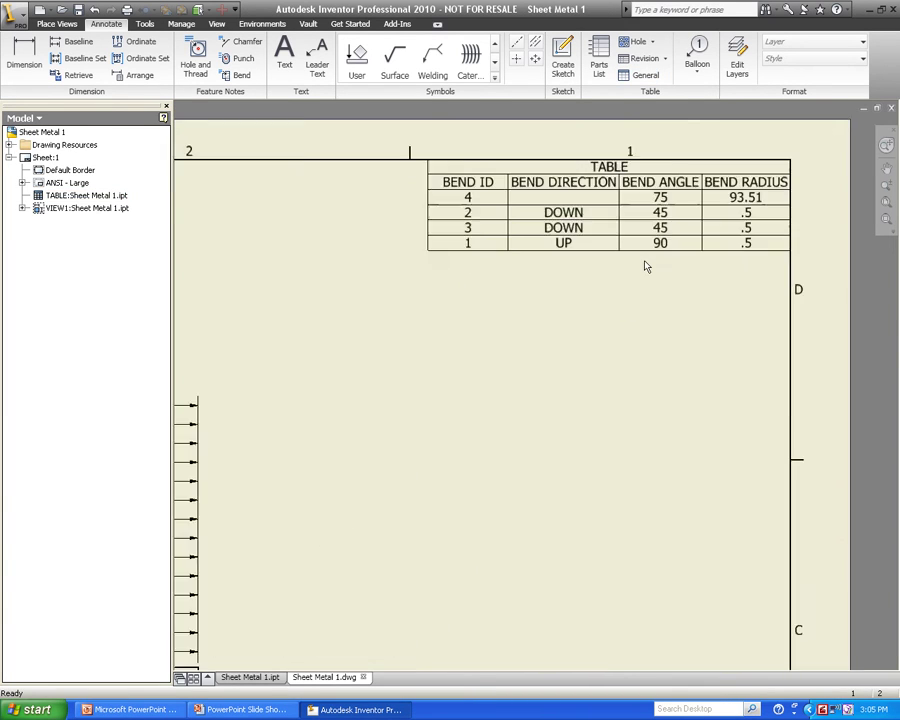
pyautogui.scroll(3, 640, 260)
pyautogui.moveTo(636, 256)
pyautogui.mouseDown(button='middle')
pyautogui.moveTo(574, 388)
pyautogui.moveTo(801, 324)
pyautogui.mouseUp(button='middle')
pyautogui.scroll(-3, 552, 420)
pyautogui.moveTo(552, 420); pyautogui.dragTo(769, 207, button='middle')
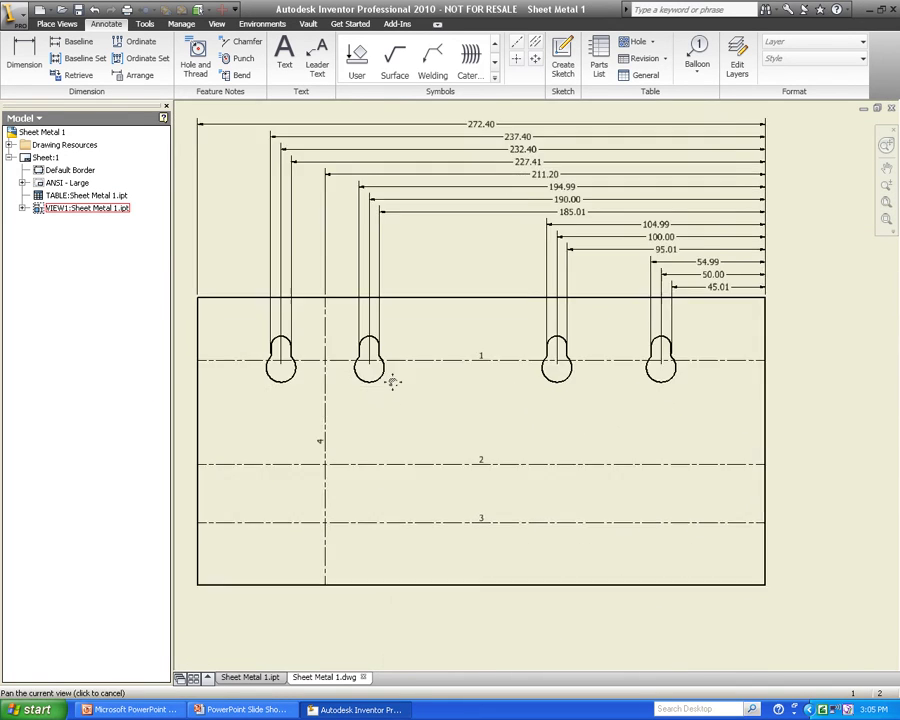
pyautogui.scroll(5, 390, 399)
pyautogui.scroll(-2, 391, 402)
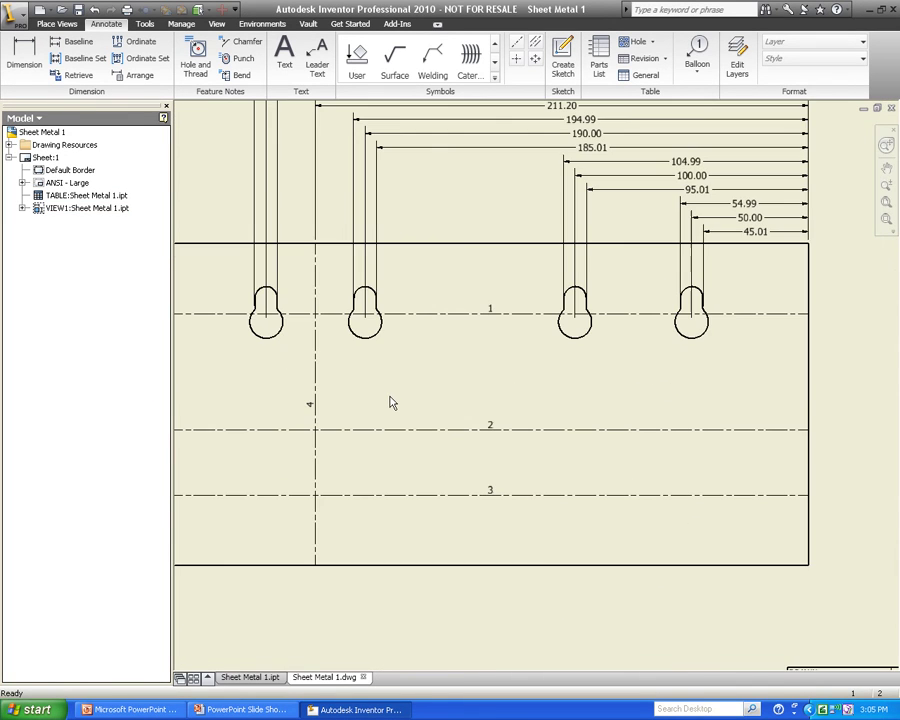
pyautogui.scroll(-2, 391, 402)
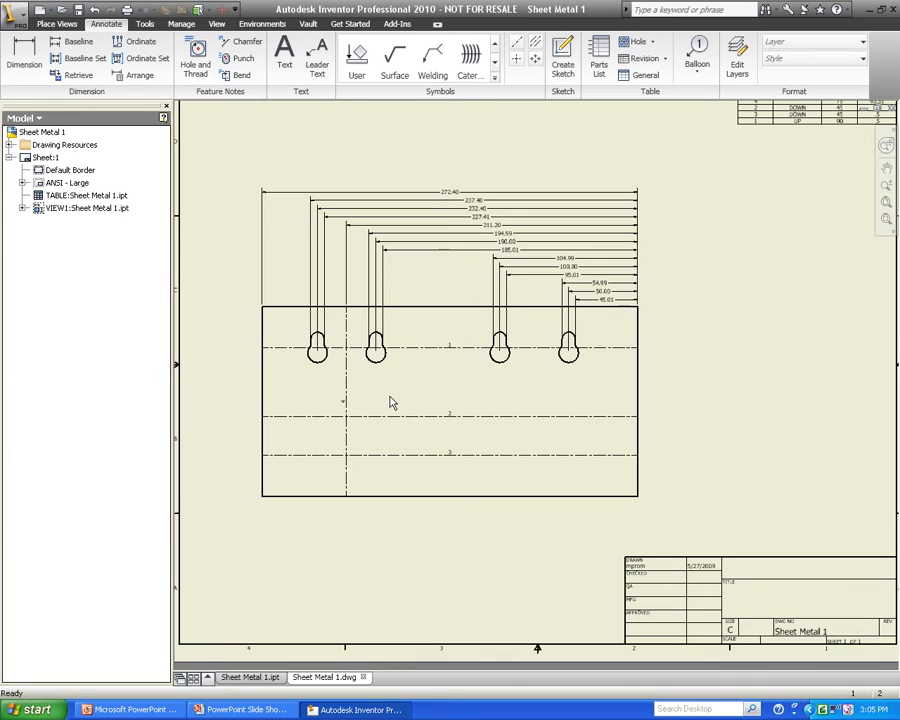
pyautogui.scroll(3, 509, 256)
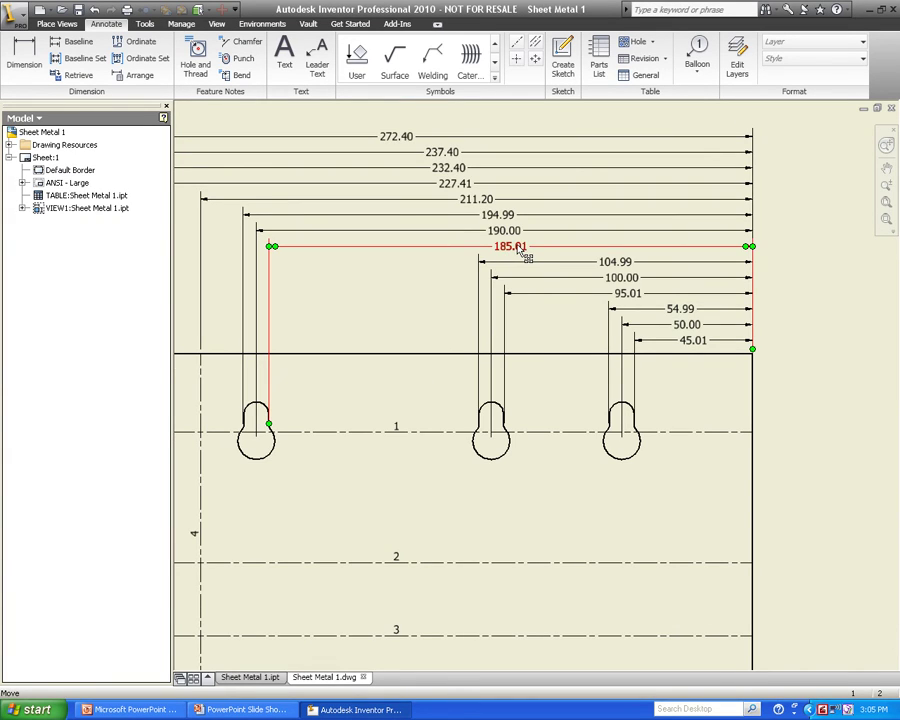
# Step: Apply Default - mm [in] (ANSI) to the 185.01 dimension, fit the sheet, and close the drawing
pyautogui.click(521, 253)
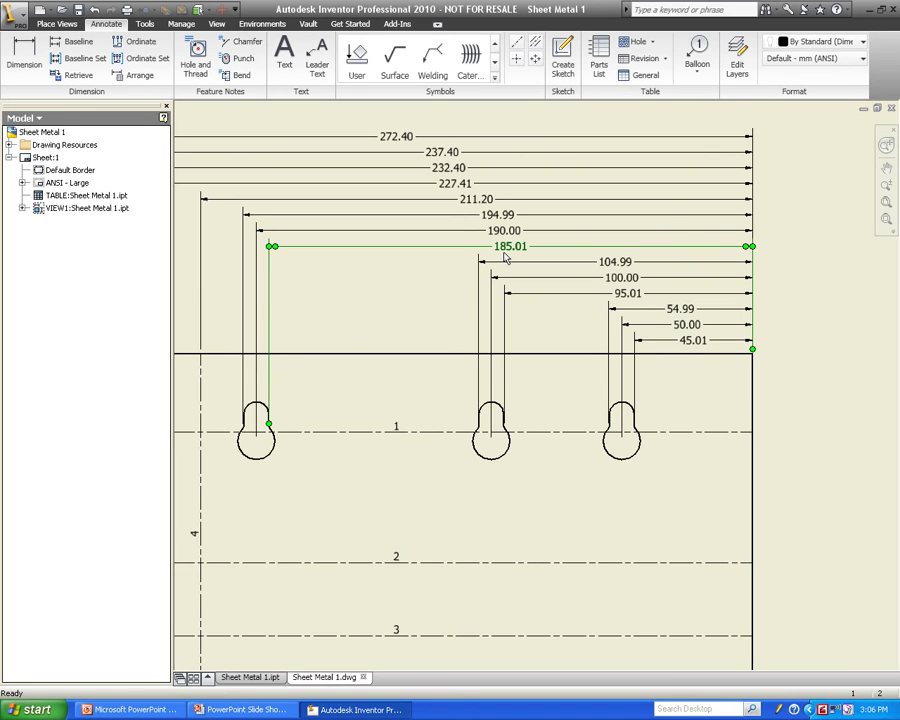
pyautogui.click(842, 135)
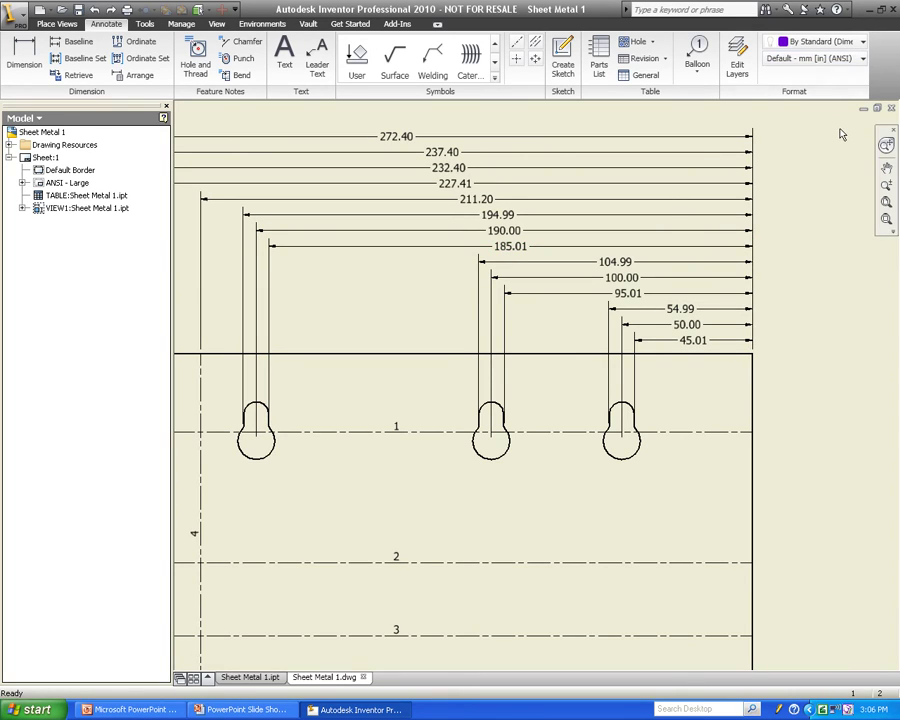
pyautogui.click(597, 262)
pyautogui.click(500, 246)
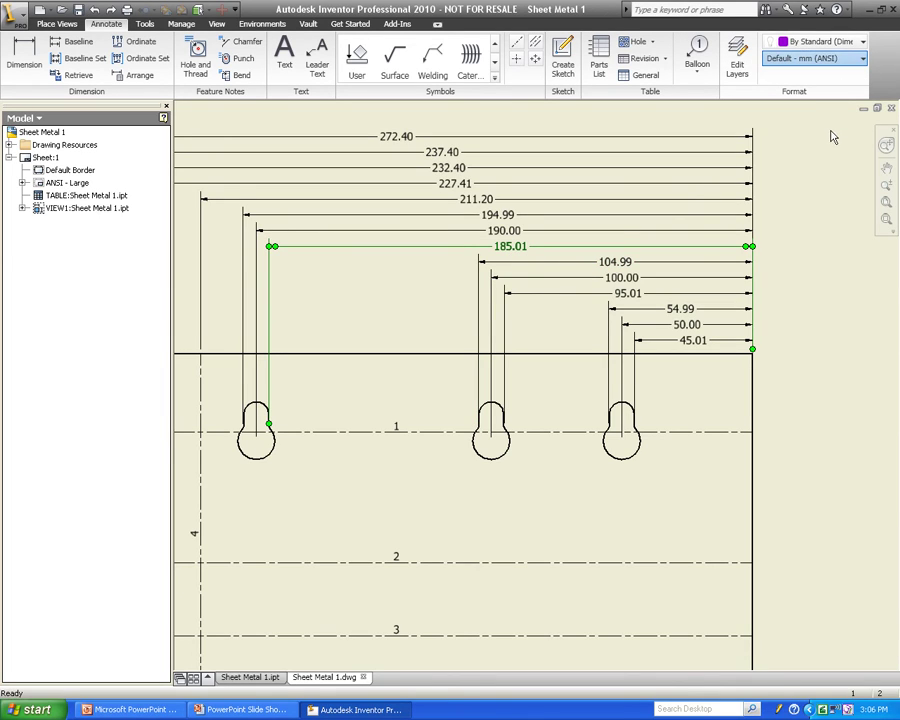
pyautogui.press('Down')
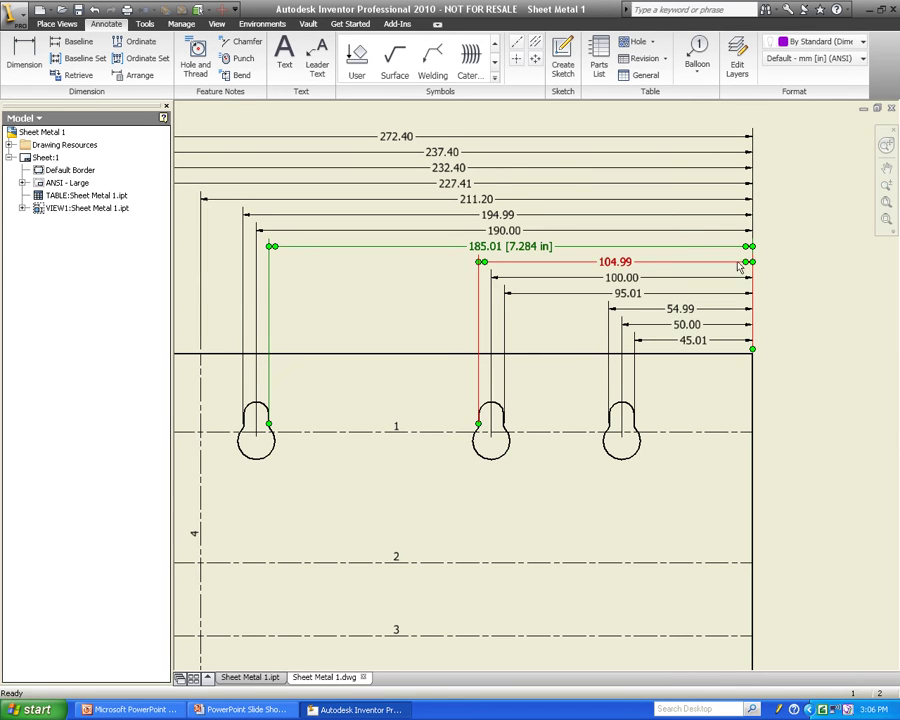
pyautogui.press('Home')
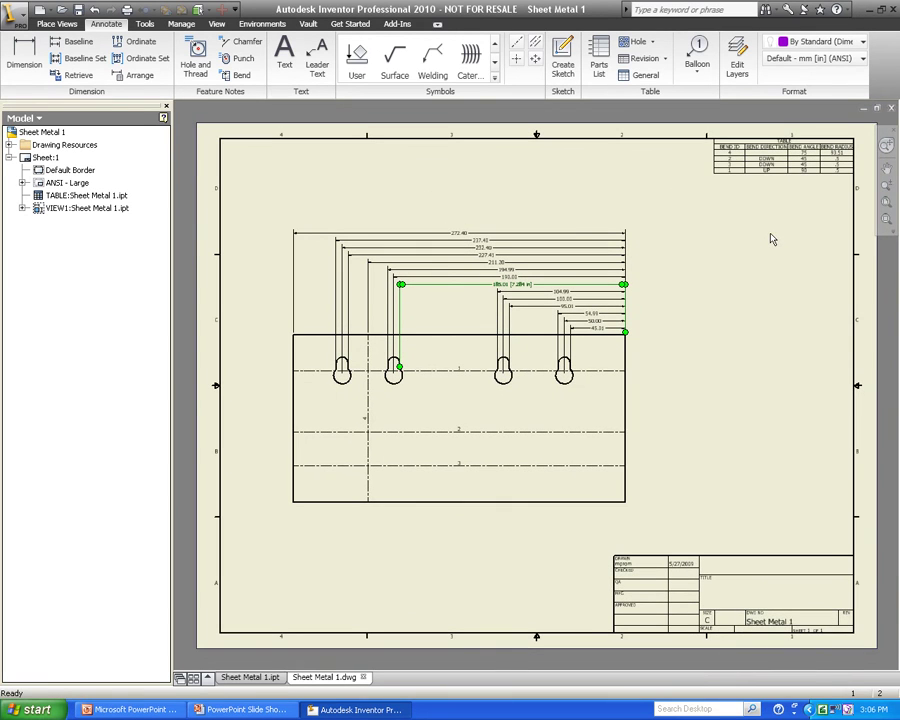
pyautogui.click(891, 107)
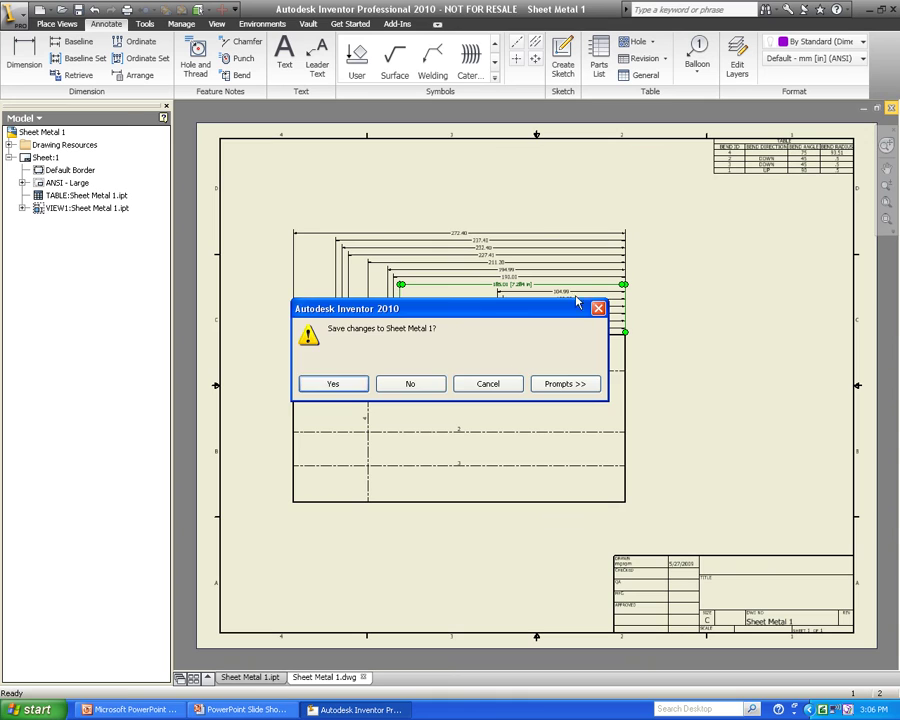
# Step: Save and close Sheet Metal 1, then start a new part from the metric Sheet Metal (mm).ipt template
pyautogui.click(349, 384)
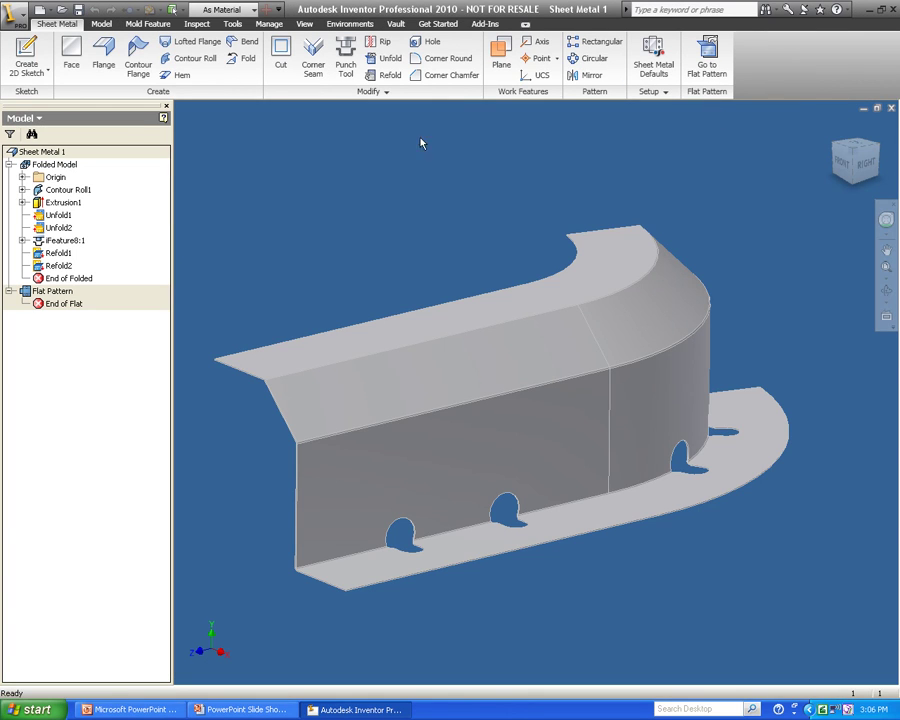
pyautogui.click(893, 109)
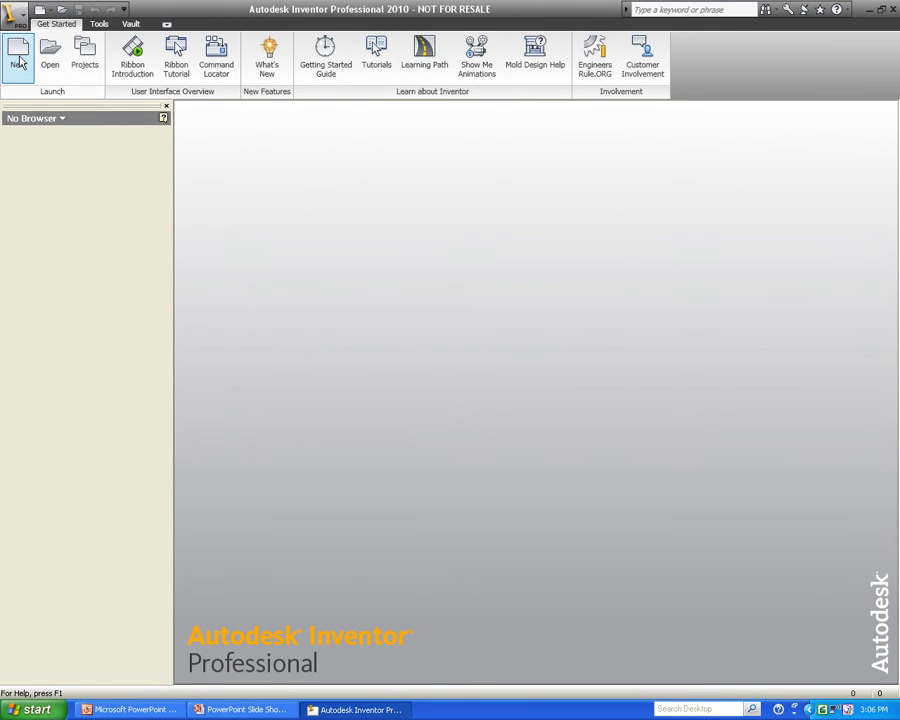
pyautogui.click(18, 58)
pyautogui.scroll(-5, 553, 272)
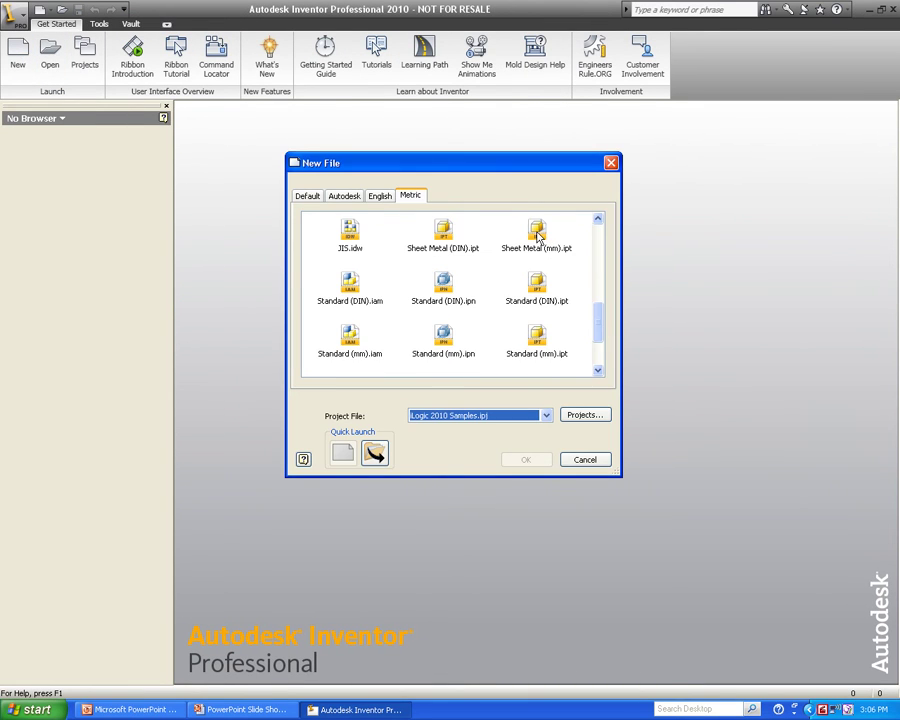
pyautogui.doubleClick(537, 234)
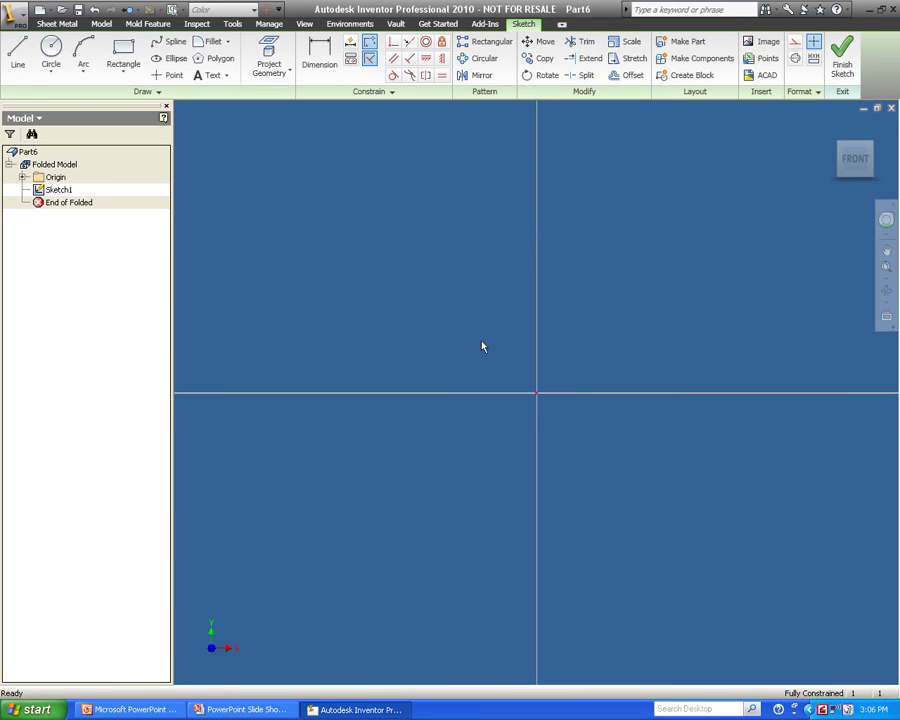
# Step: Sketch a 50 mm diameter circle centred at the origin and finish the sketch
pyautogui.press('c')
pyautogui.click(536, 393)
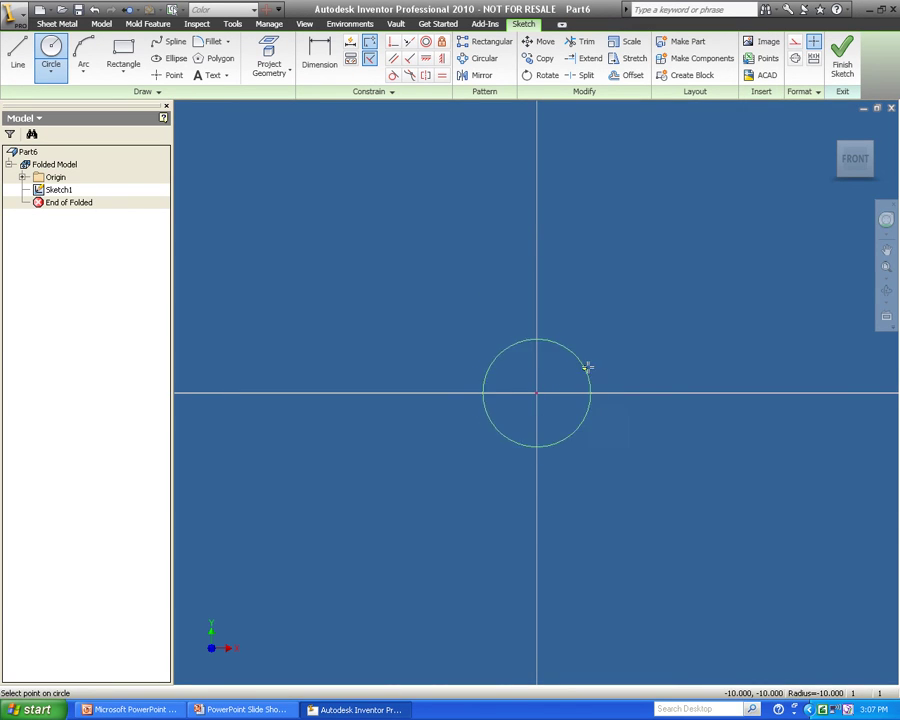
pyautogui.click(695, 330)
pyautogui.press('d')
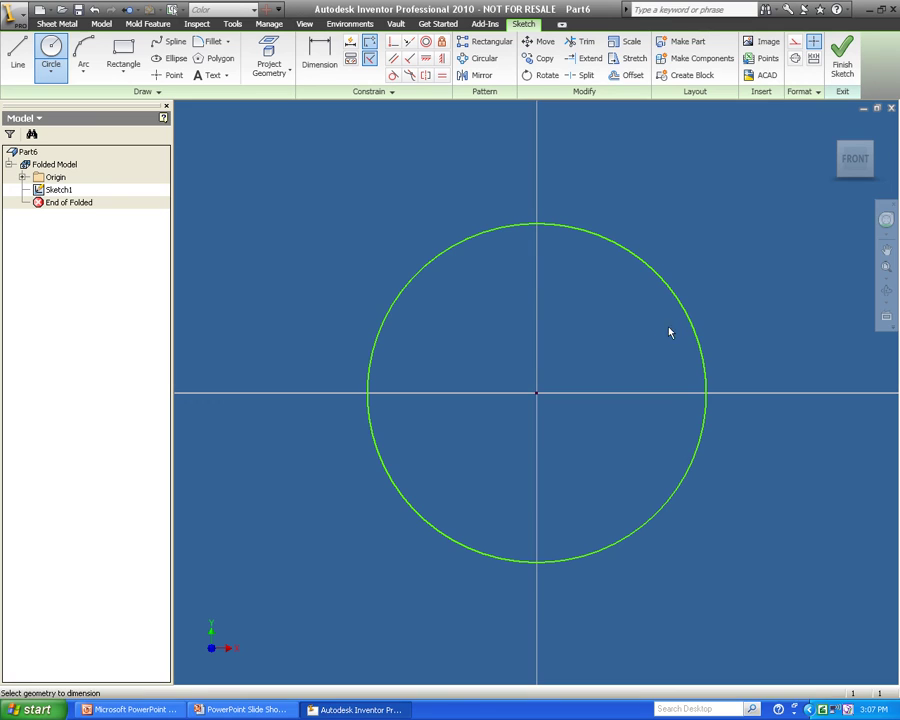
pyautogui.click(677, 301)
pyautogui.click(703, 279)
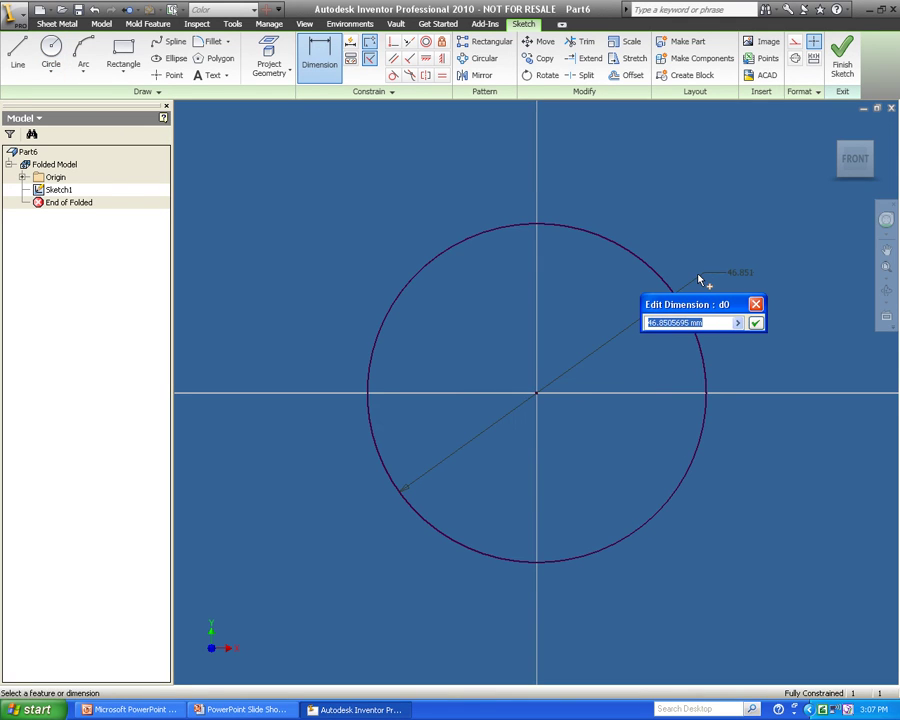
pyautogui.write('50')
pyautogui.press('Return')
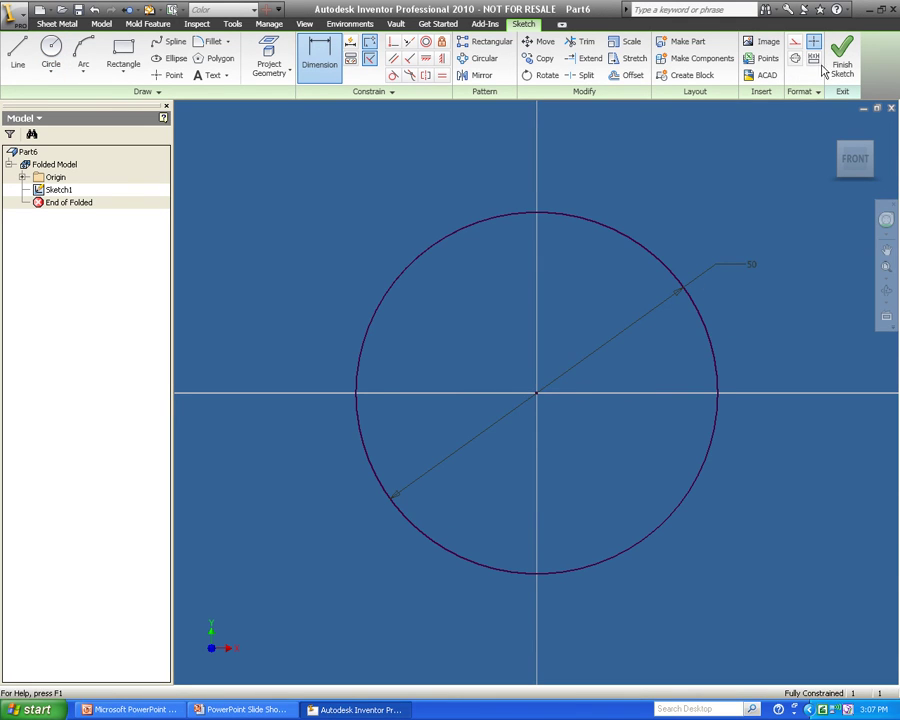
pyautogui.click(826, 66)
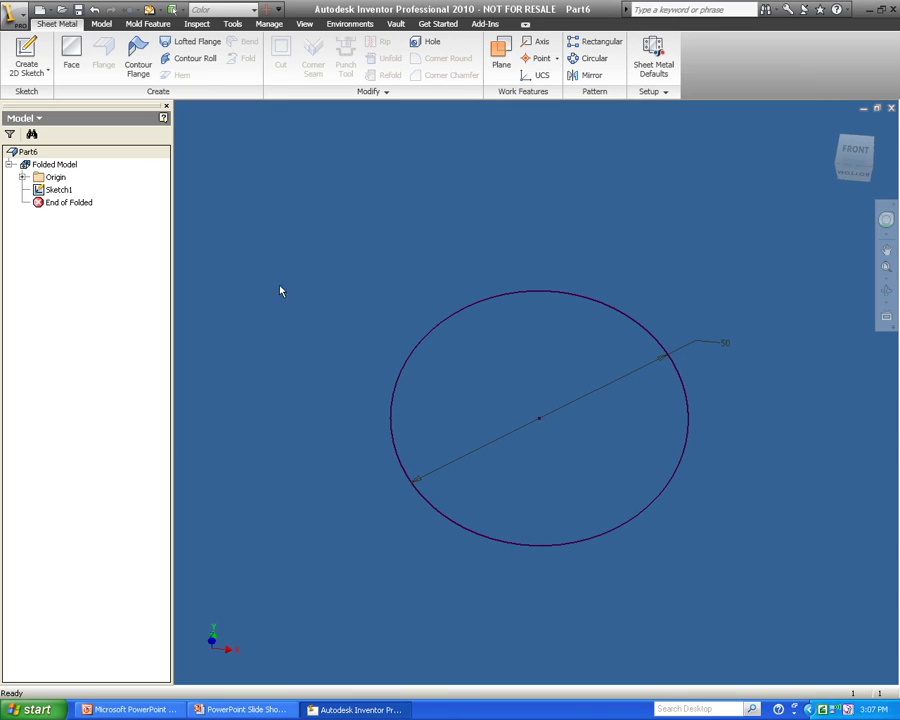
# Step: Create Work Plane1 parallel to the XY Plane at a 75 mm offset
pyautogui.click(22, 177)
pyautogui.click(501, 55)
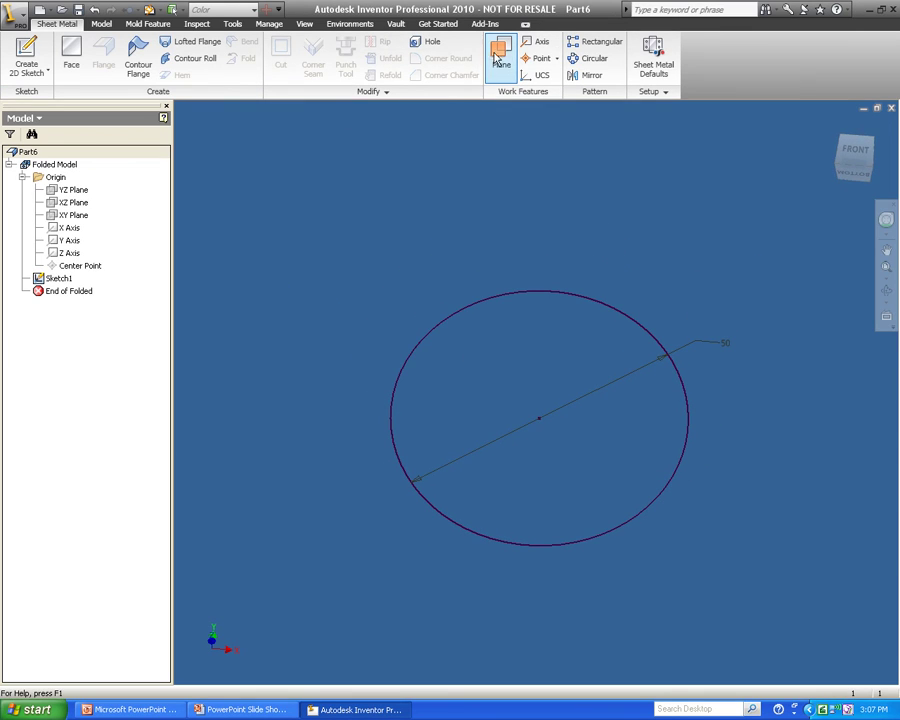
pyautogui.click(73, 214)
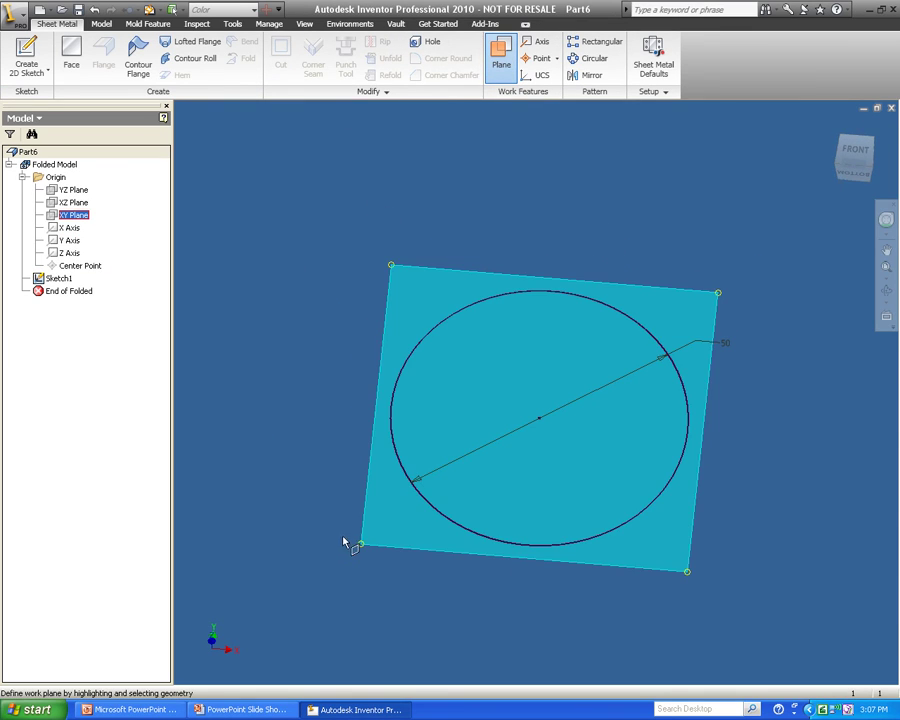
pyautogui.moveTo(361, 547); pyautogui.dragTo(340, 418)
pyautogui.write('1')
pyautogui.moveTo(467, 592); pyautogui.dragTo(394, 592)
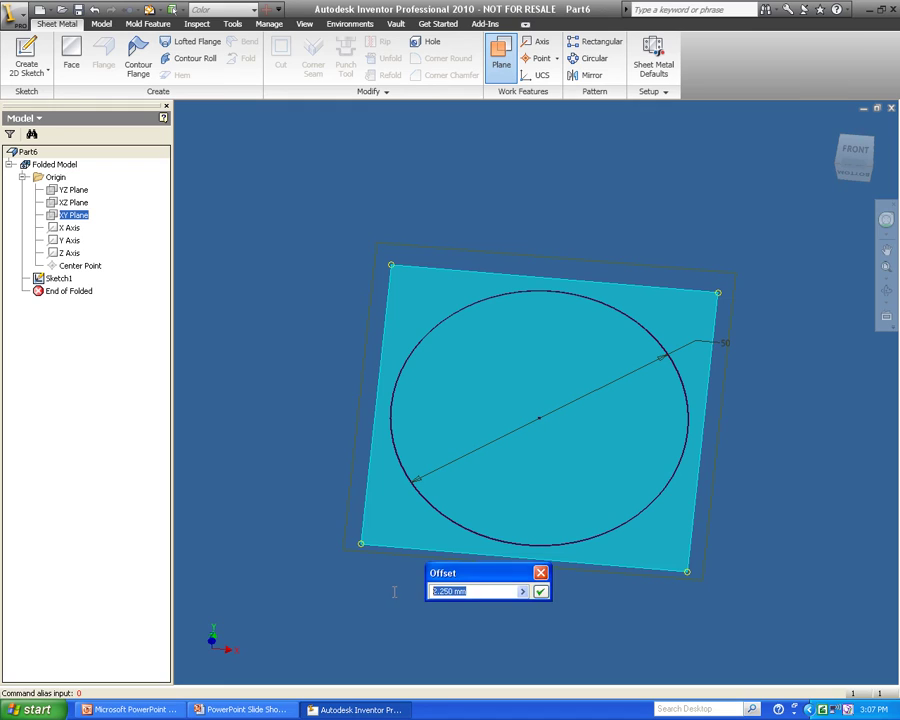
pyautogui.write('75')
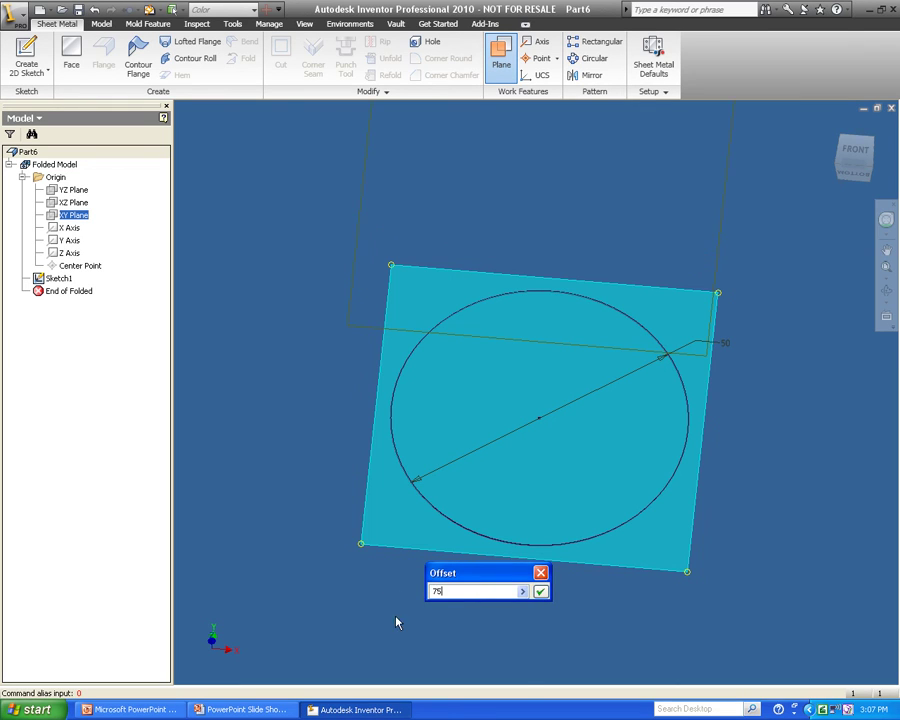
pyautogui.click(539, 593)
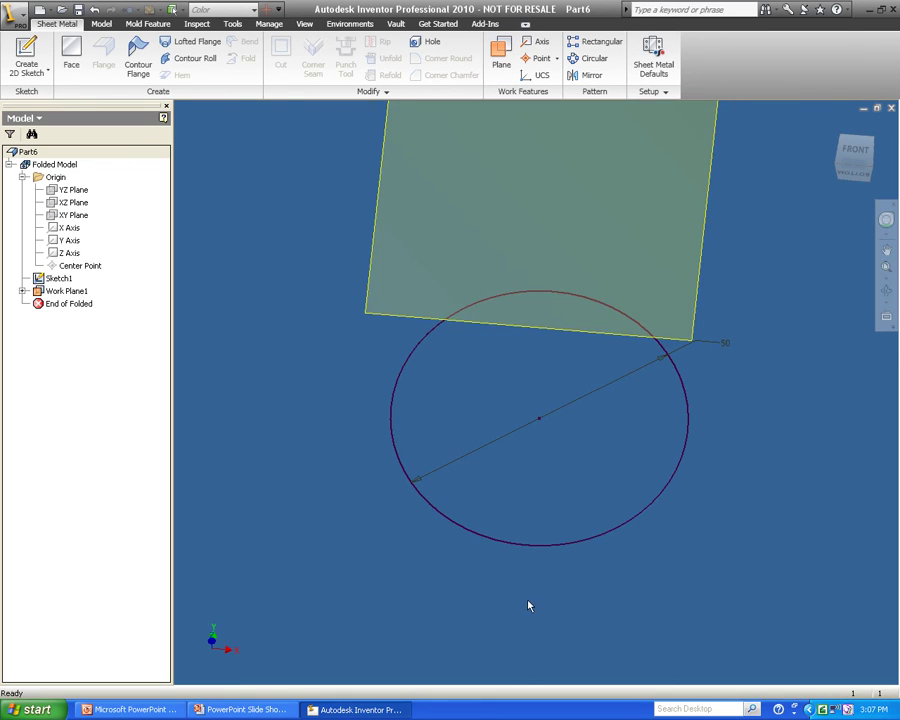
# Step: On Work Plane1, sketch a rectangle with a vertical line spanning it top to bottom
pyautogui.click(26, 55)
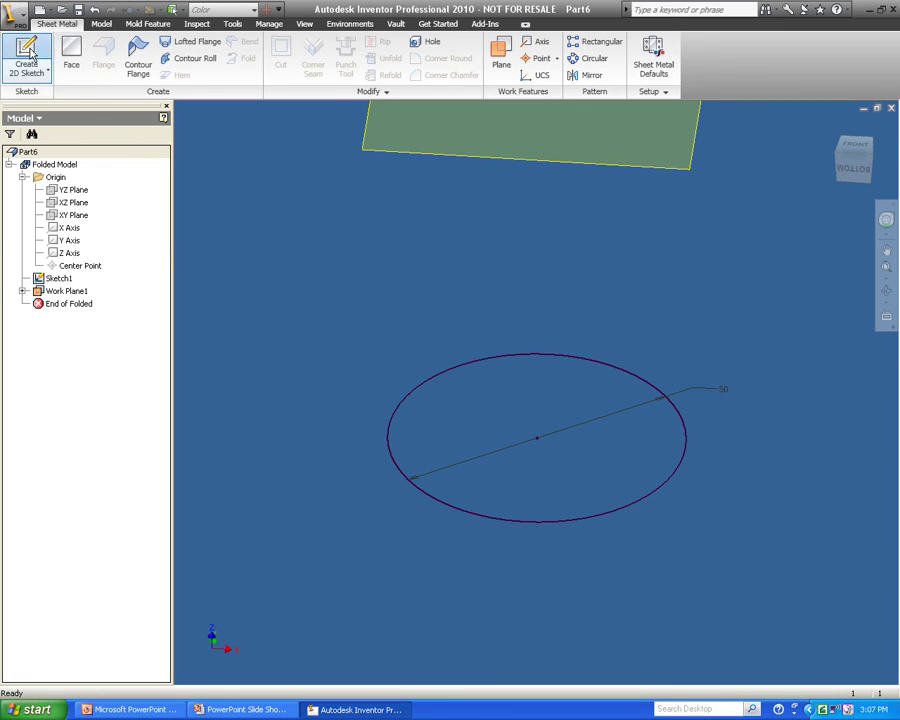
pyautogui.click(422, 161)
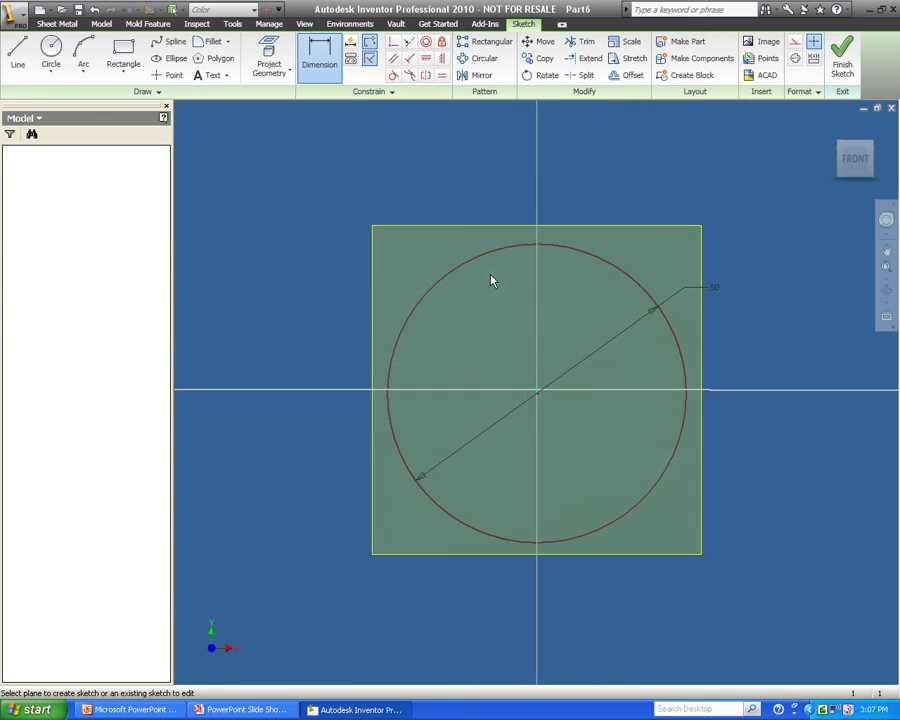
pyautogui.click(120, 50)
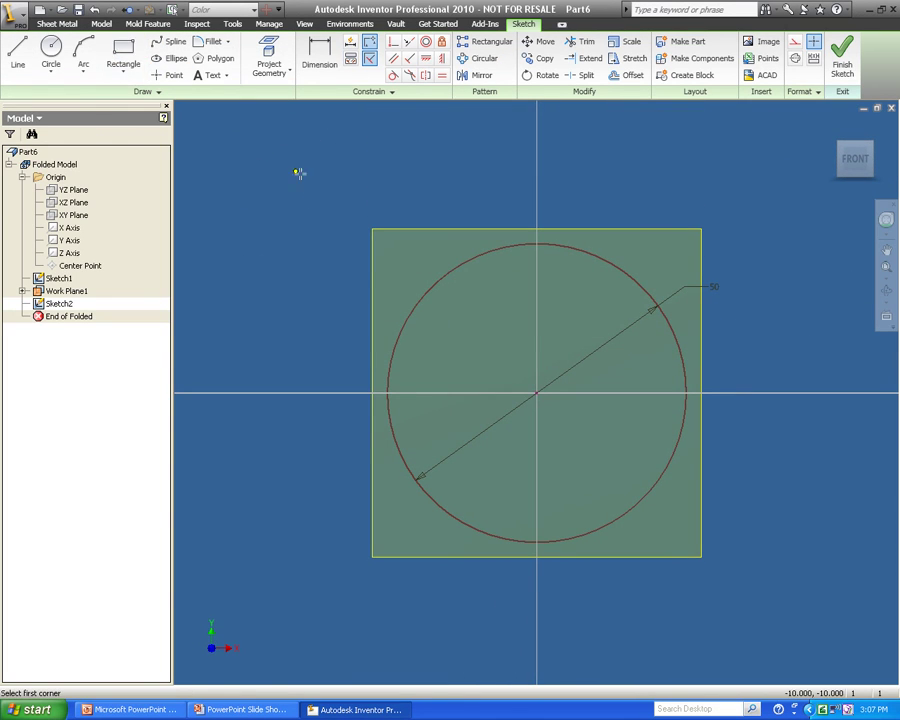
pyautogui.click(264, 160)
pyautogui.click(636, 584)
pyautogui.press('l')
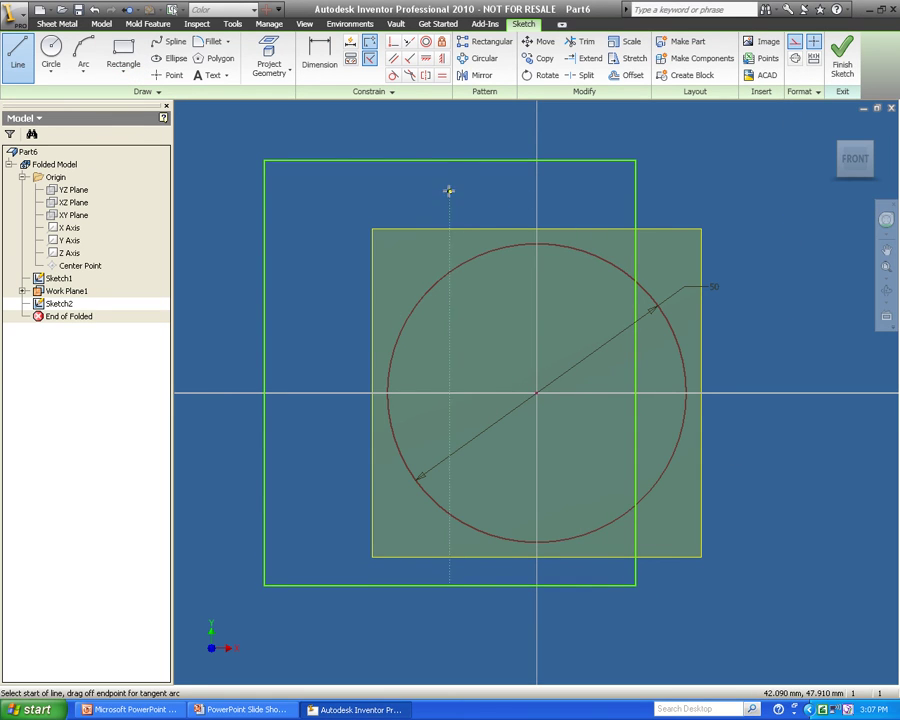
pyautogui.click(450, 160)
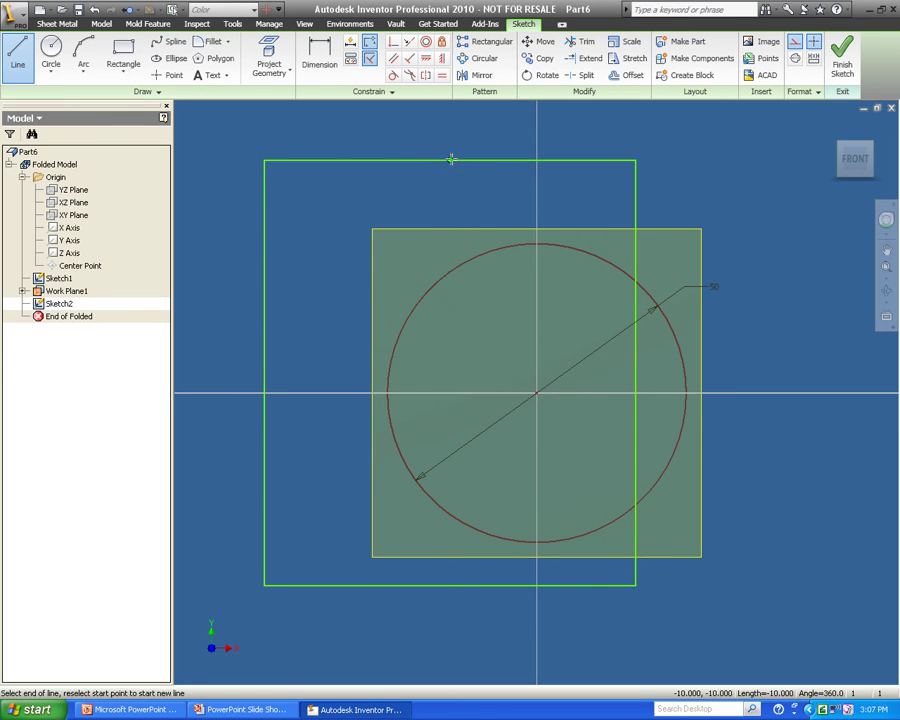
pyautogui.click(450, 585)
pyautogui.press('Escape')
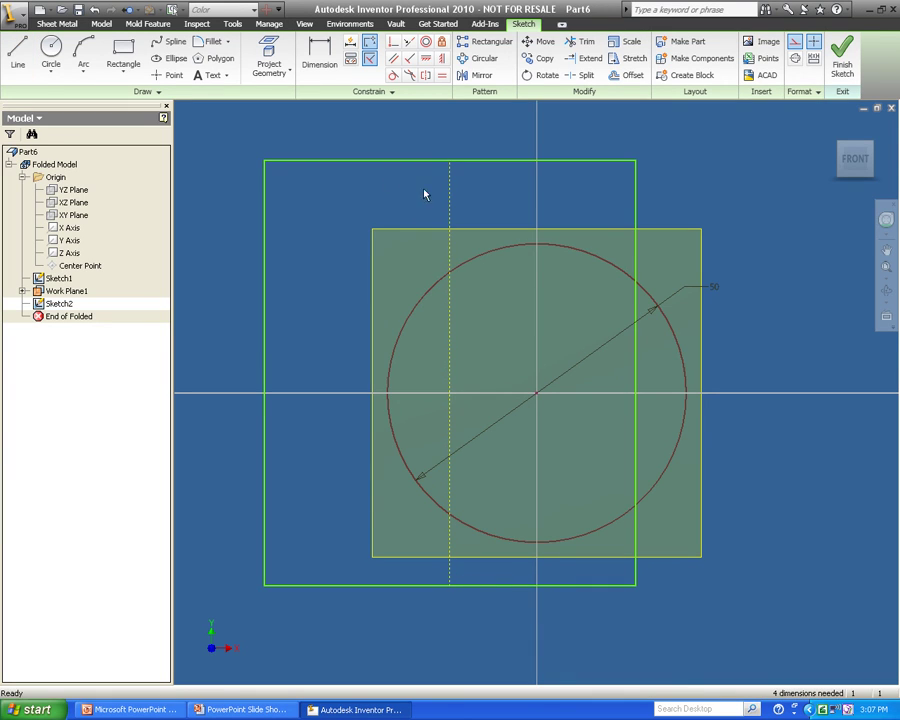
# Step: Centre the rectangle on the circle's centre and make its top and left edges equal, forming a square
pyautogui.click(392, 43)
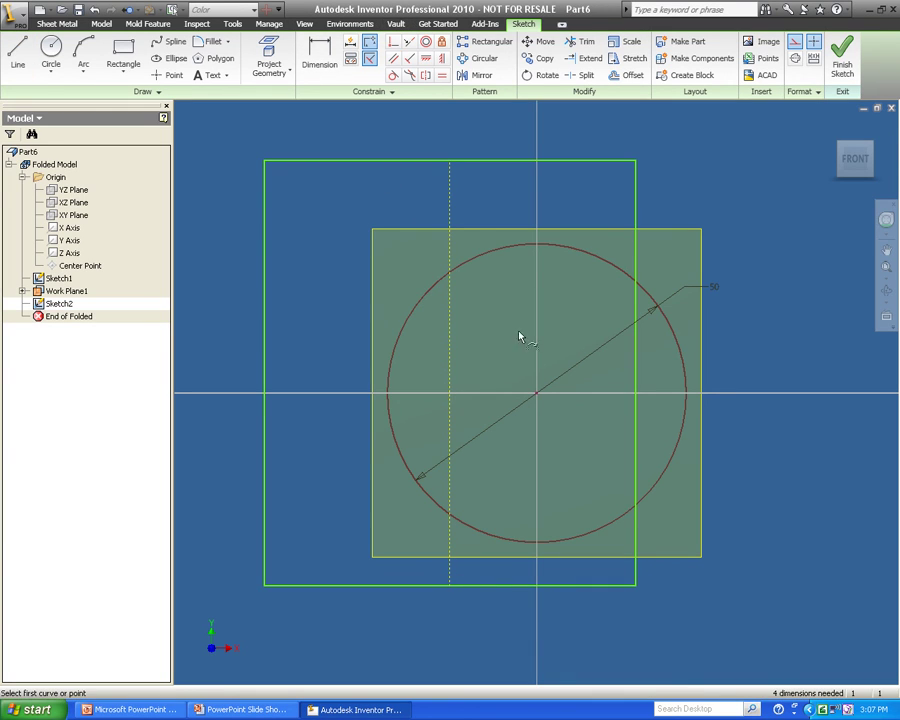
pyautogui.click(537, 396)
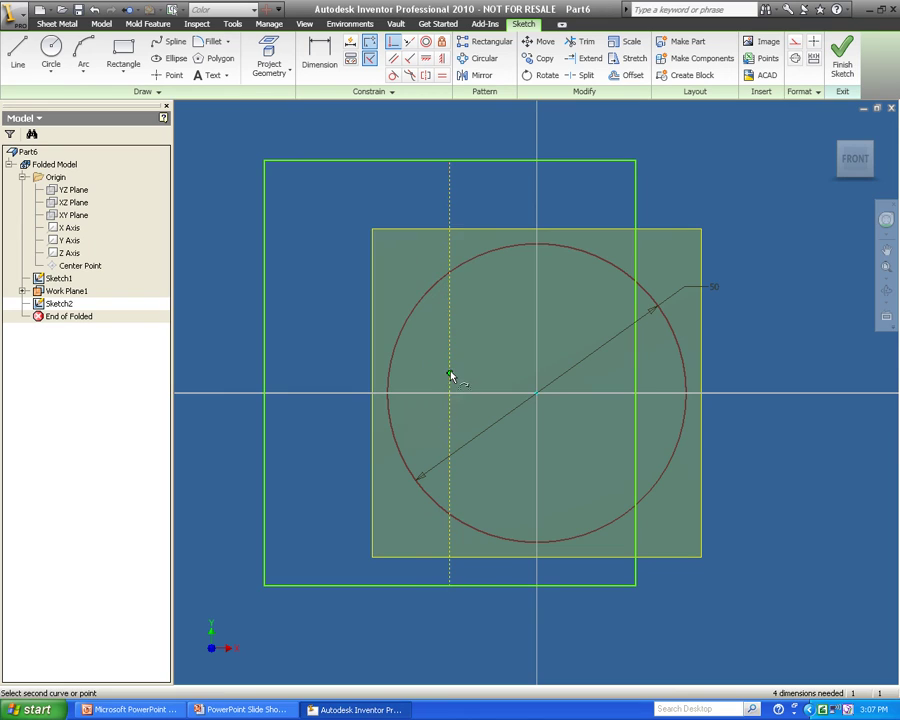
pyautogui.click(449, 381)
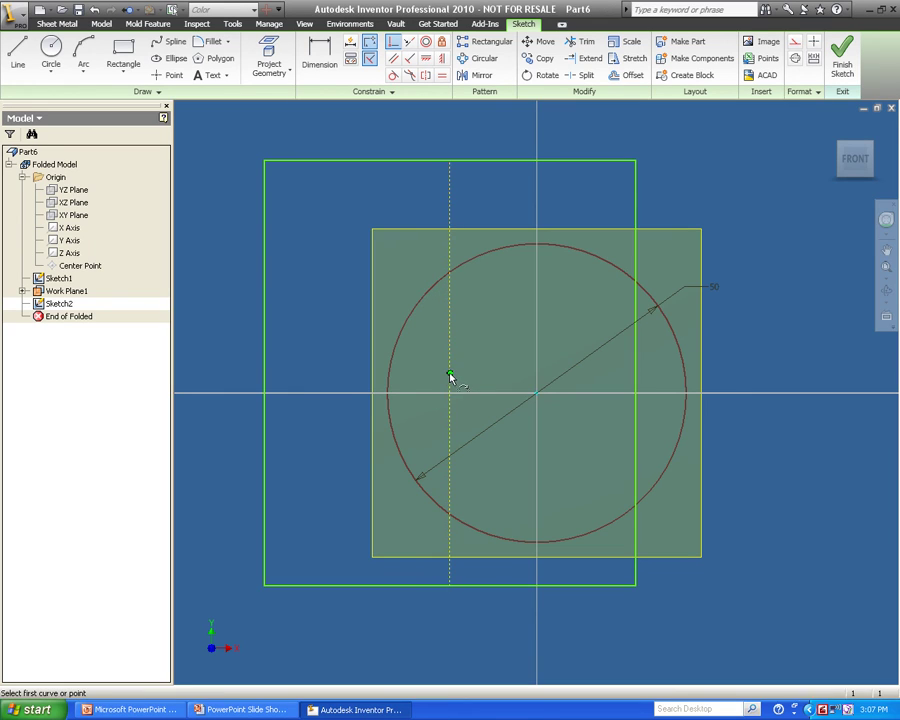
pyautogui.click(441, 75)
pyautogui.click(405, 185)
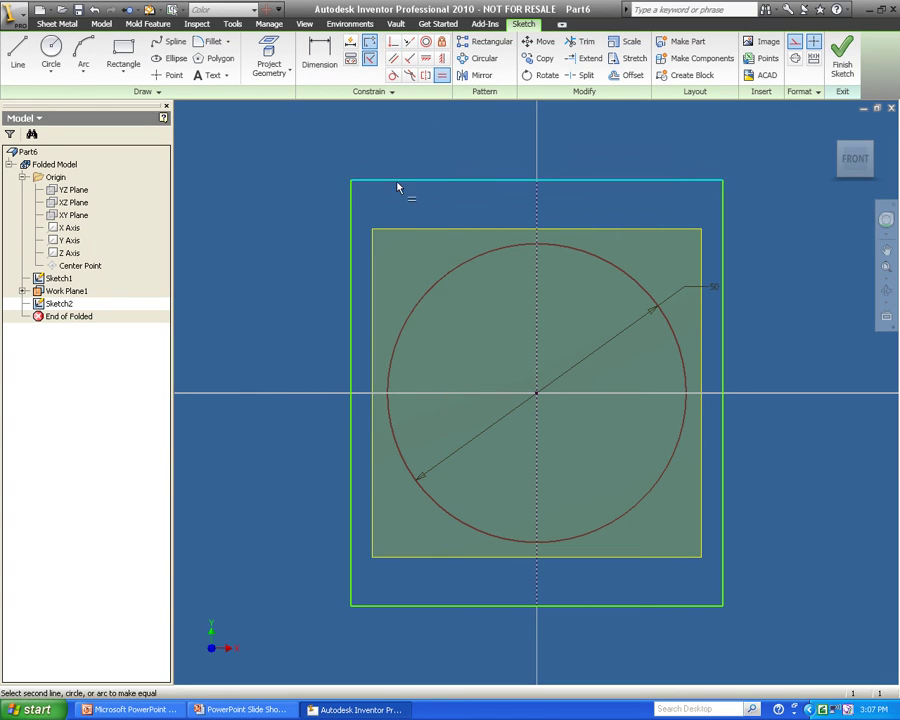
pyautogui.click(352, 201)
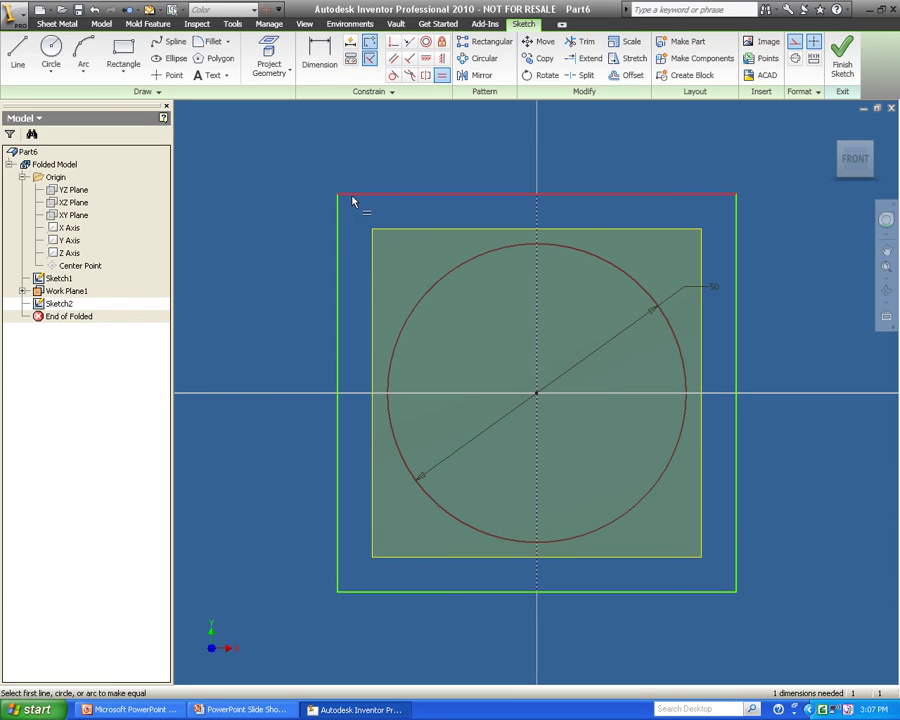
# Step: Dimension the square's width to 75 and finish the sketch
pyautogui.press('d')
pyautogui.click(400, 195)
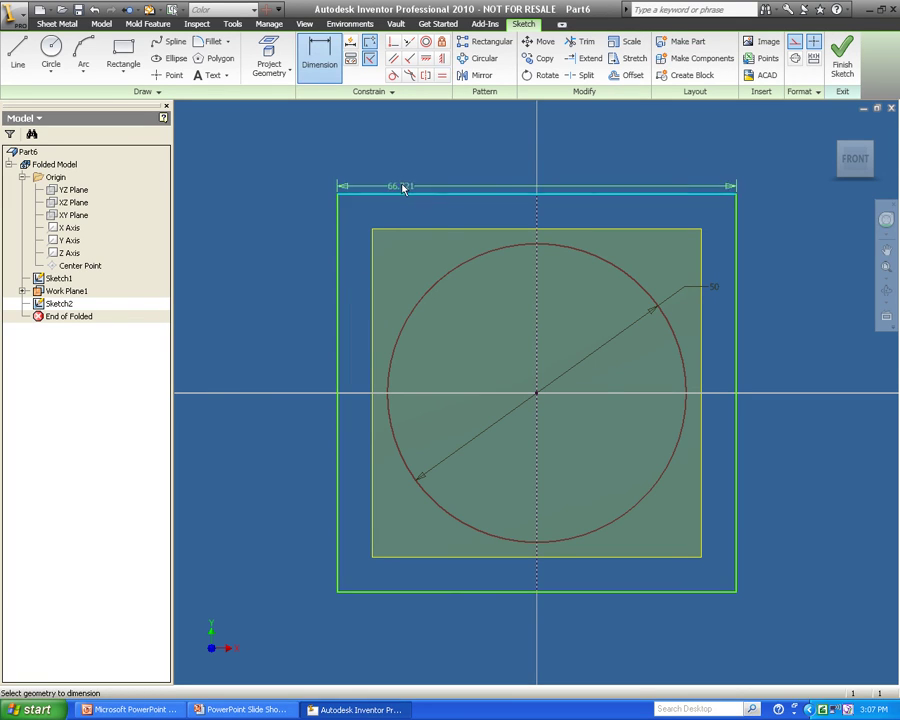
pyautogui.click(405, 170)
pyautogui.write('7')
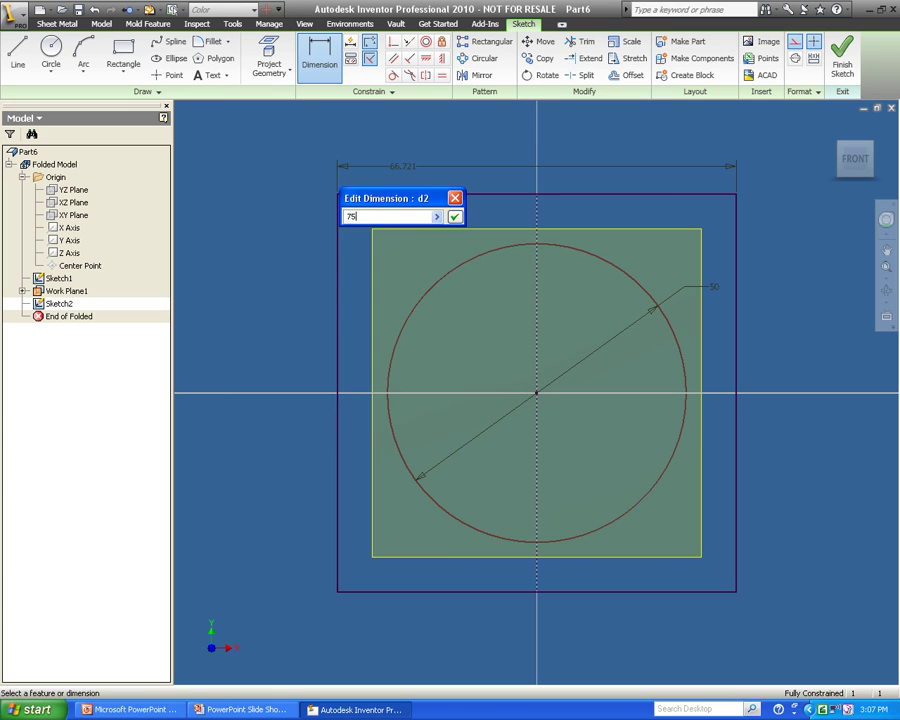
pyautogui.write('5')
pyautogui.press('Return')
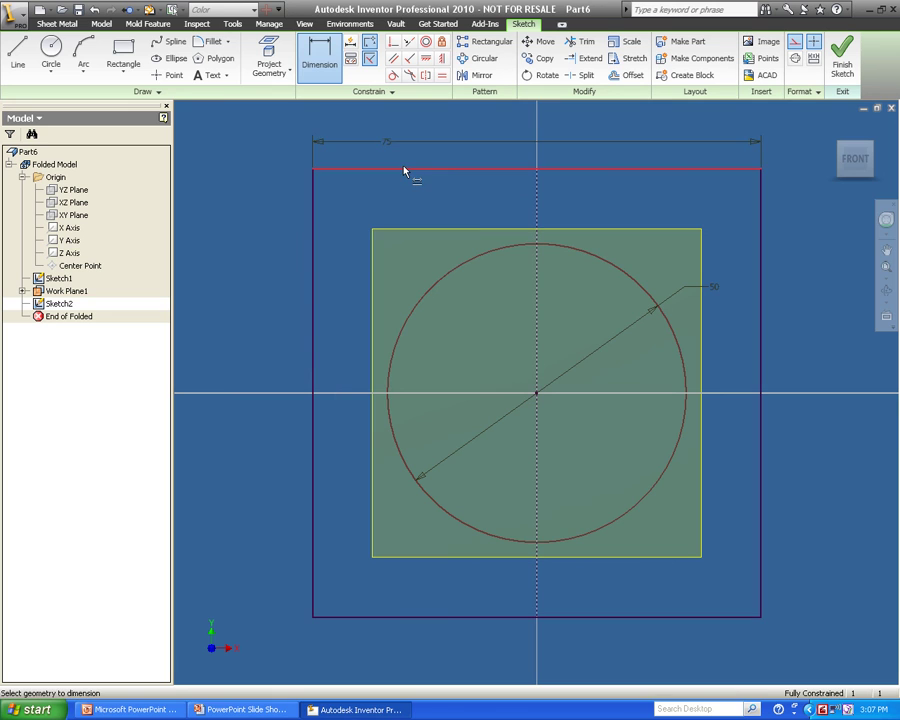
pyautogui.click(842, 62)
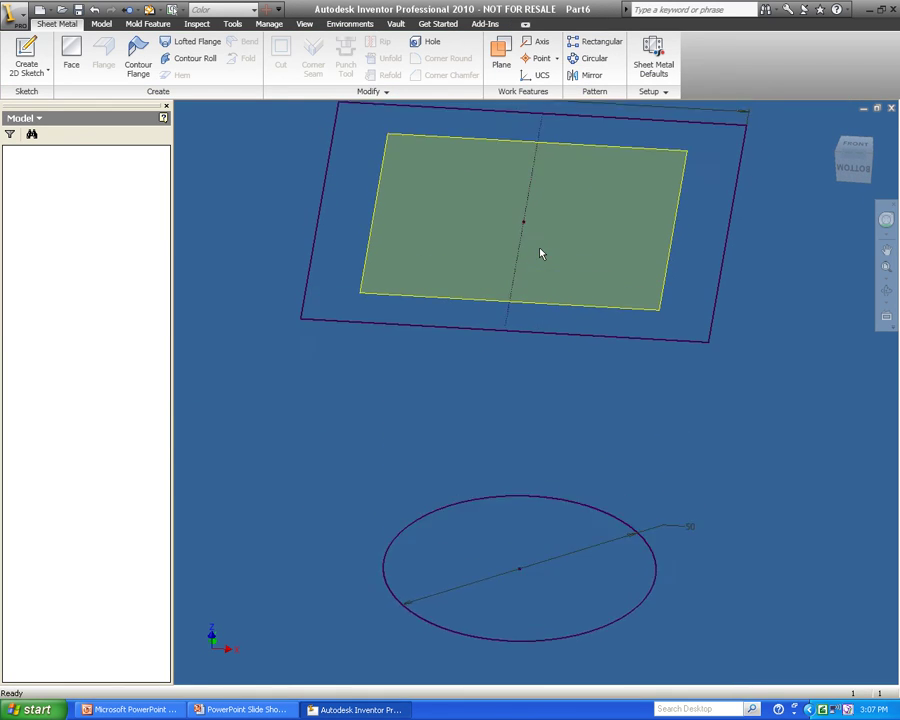
# Step: Start a lofted flange between the square and circle profiles using Press Brake output
pyautogui.click(197, 42)
pyautogui.click(411, 361)
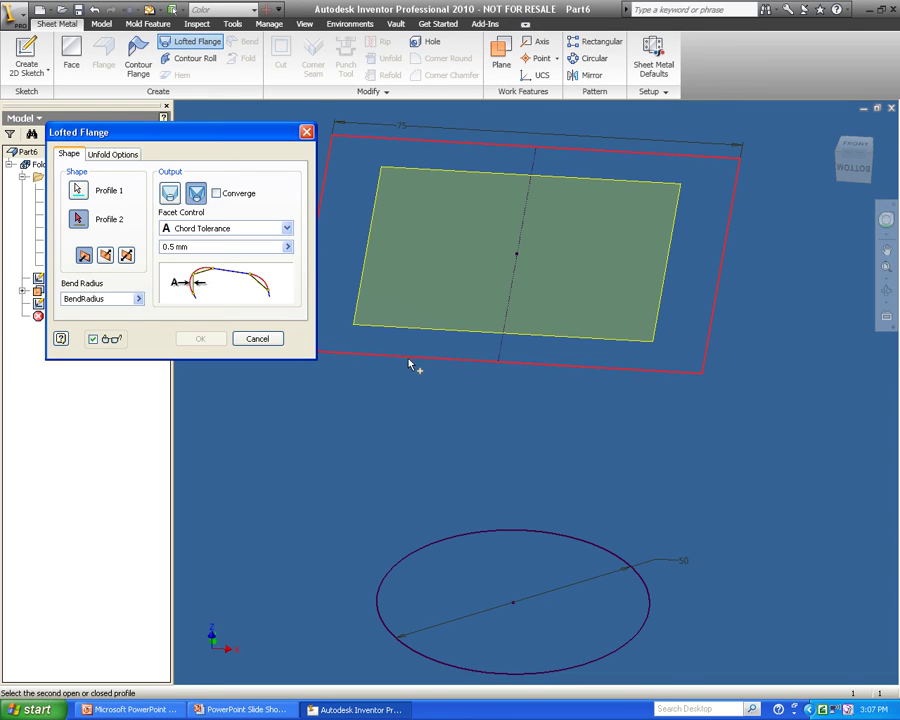
pyautogui.click(414, 649)
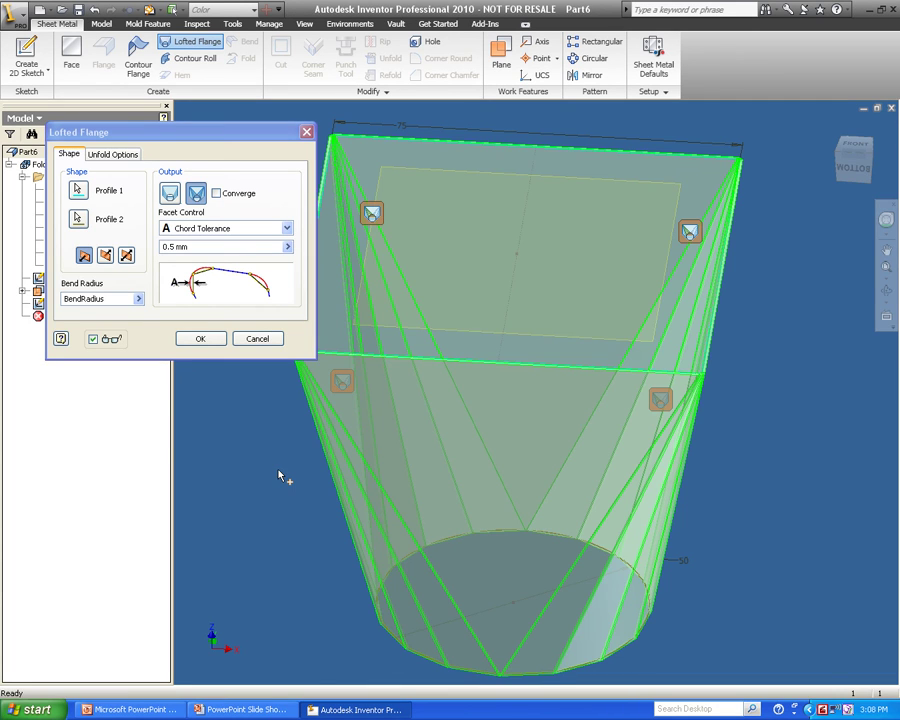
pyautogui.click(172, 195)
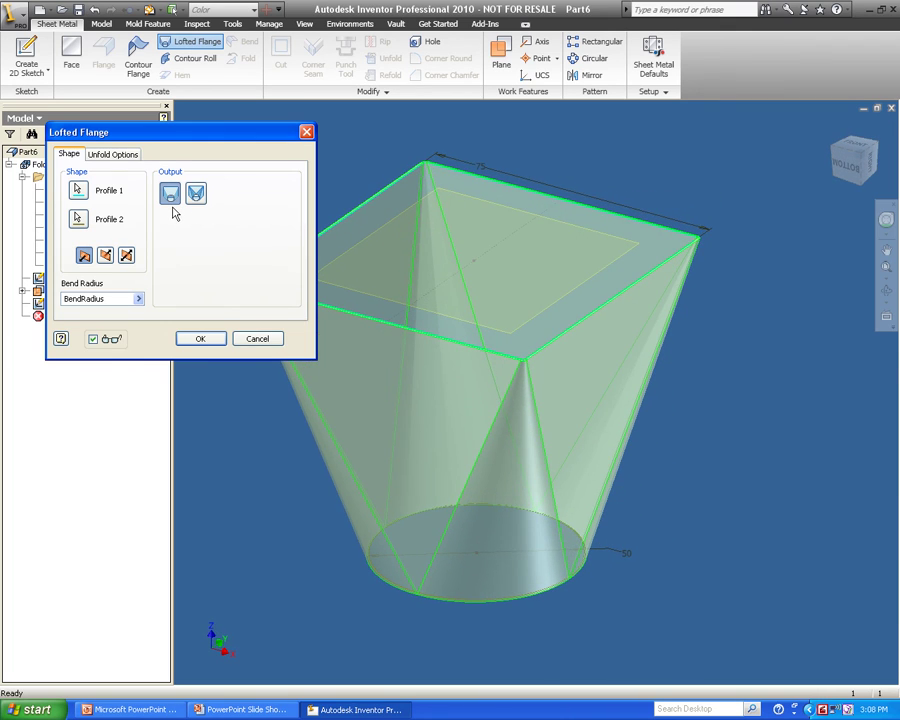
pyautogui.click(197, 194)
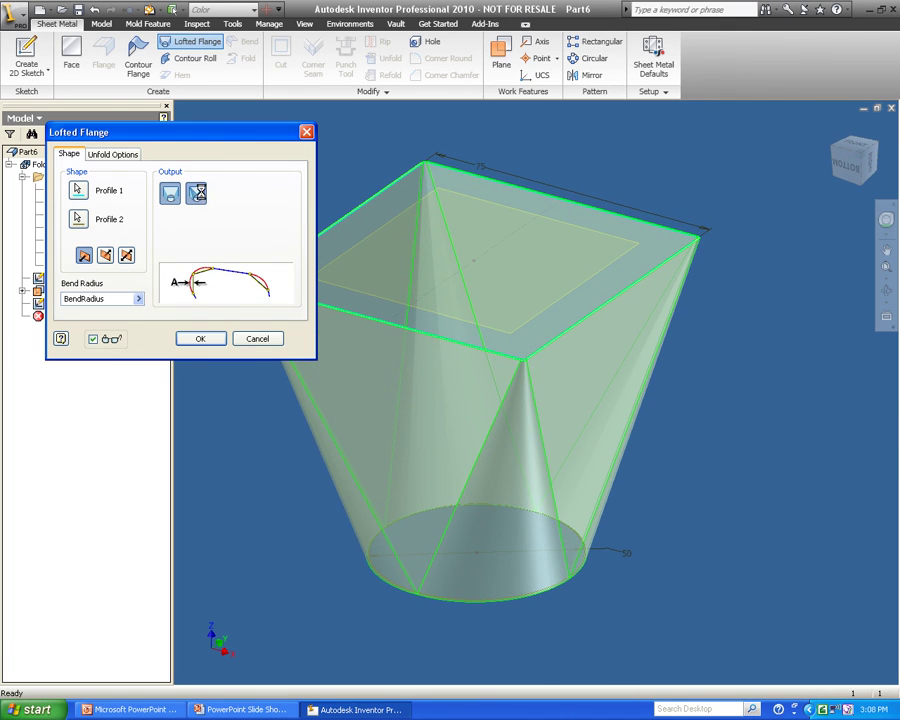
# Step: Set one bend zone to facet-angle control at 30 deg and create the lofted flange
pyautogui.click(436, 228)
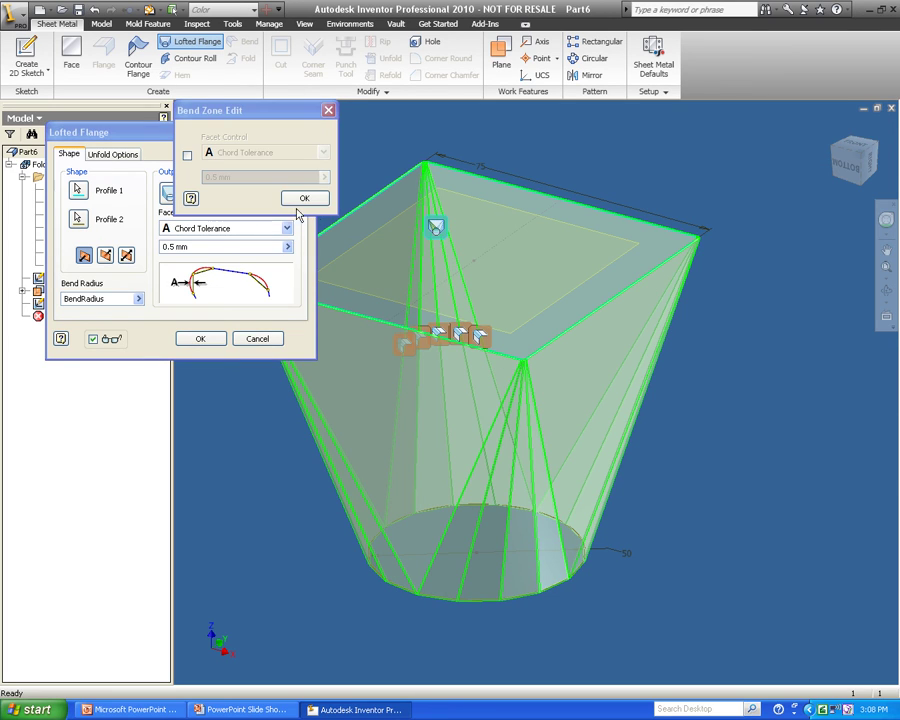
pyautogui.click(187, 155)
pyautogui.click(322, 153)
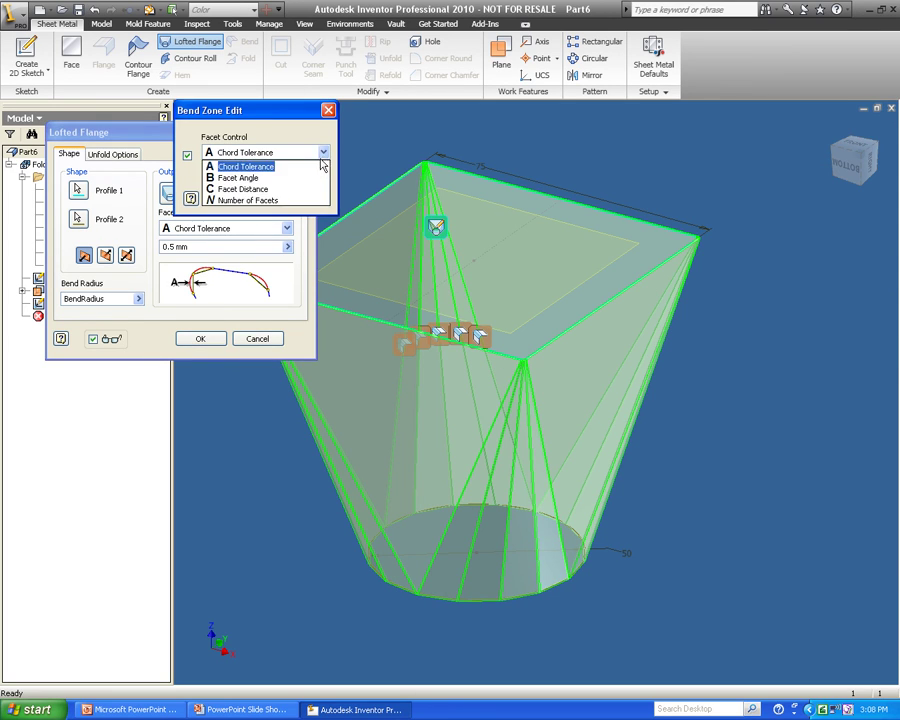
pyautogui.click(299, 177)
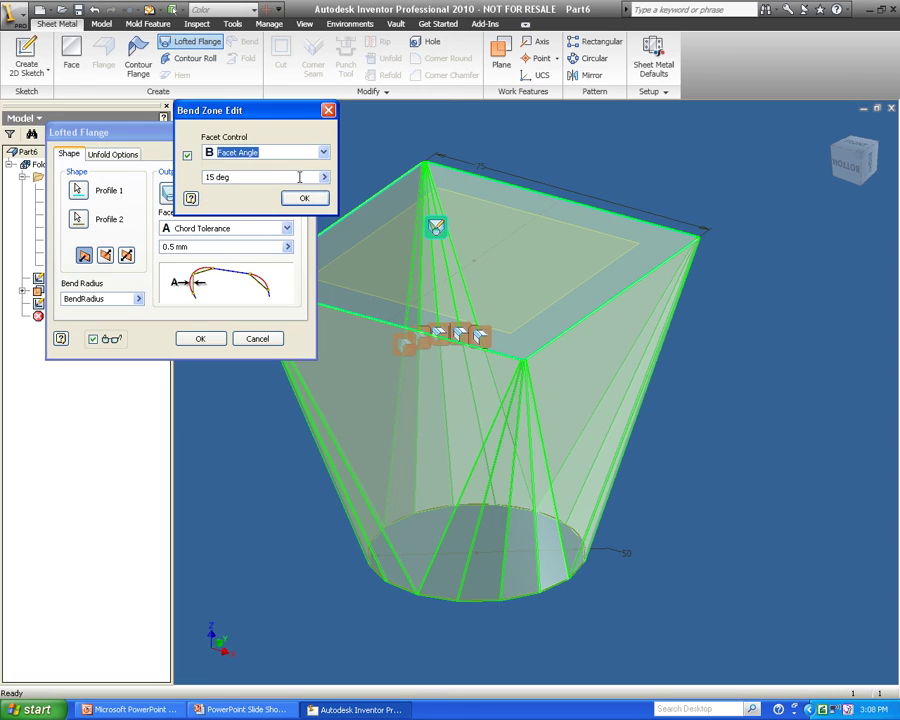
pyautogui.click(212, 177)
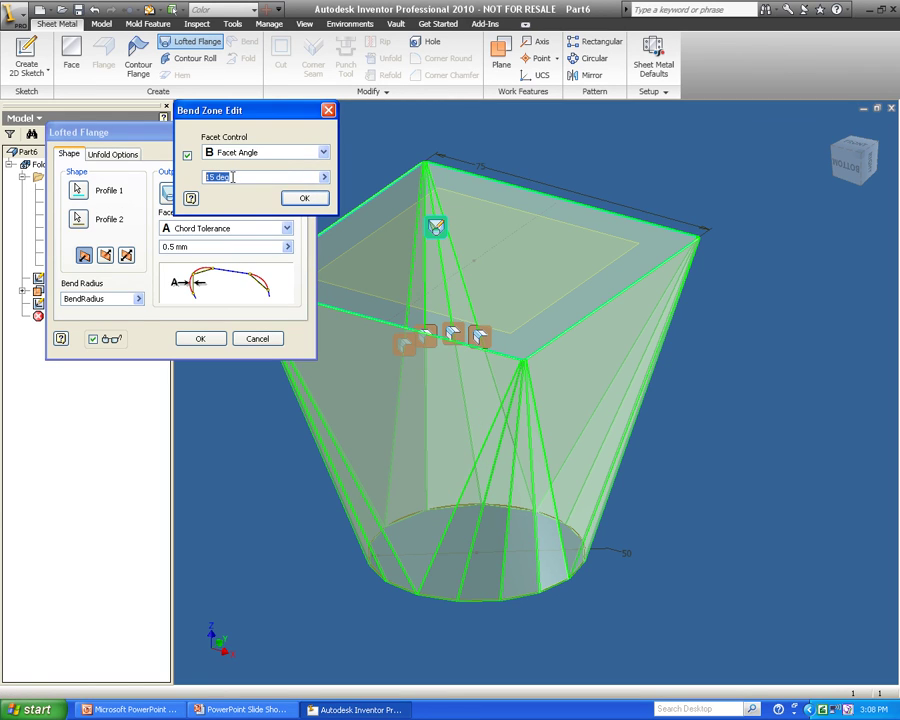
pyautogui.write('30')
pyautogui.click(303, 198)
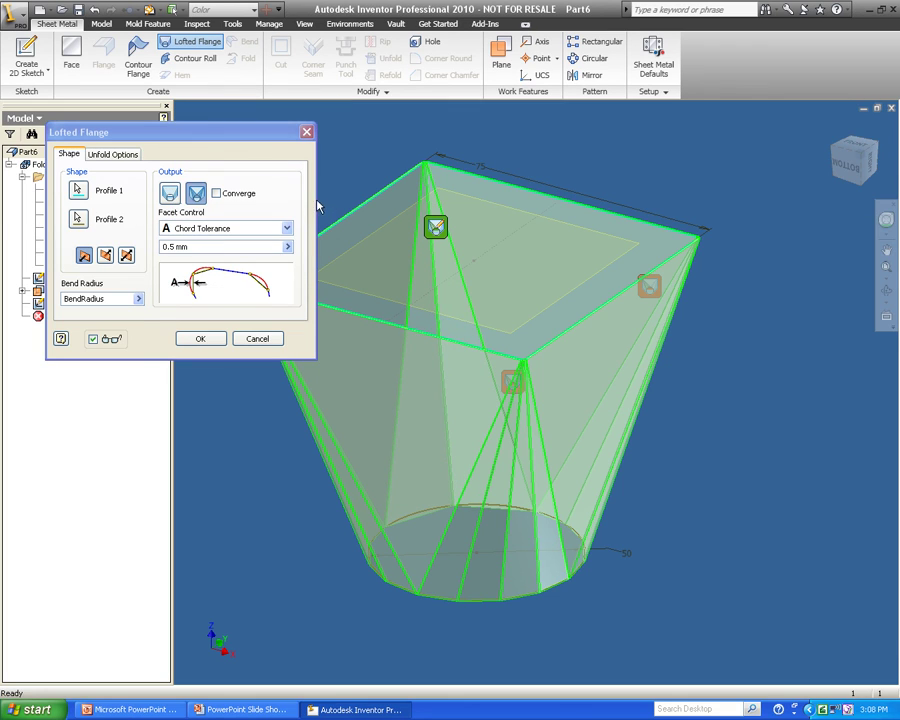
pyautogui.click(204, 339)
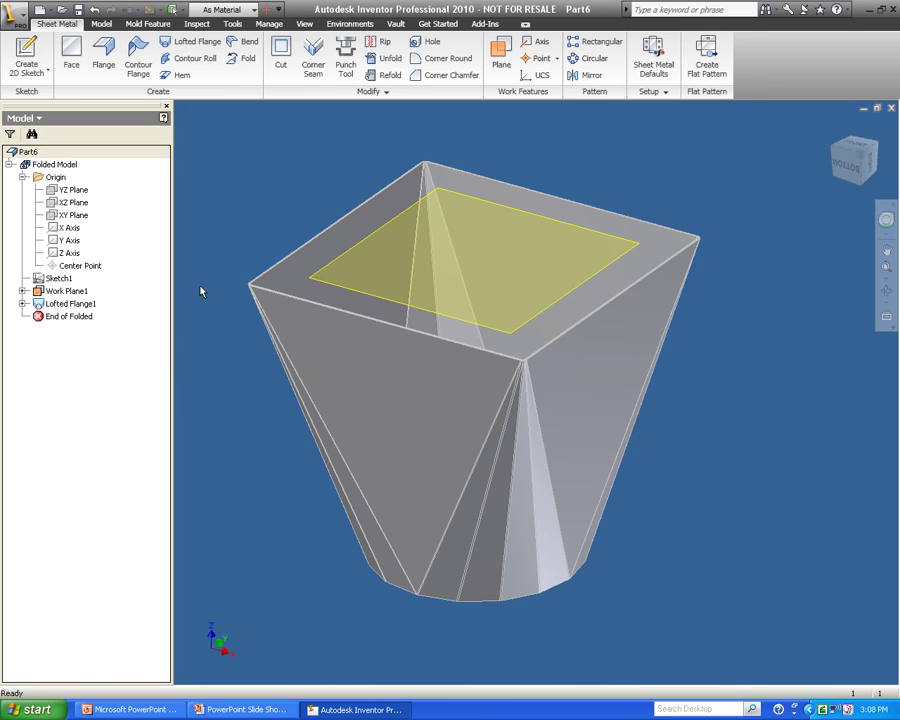
# Step: On a triangular flange face, sketch a rip line from the apex to the far edge and finish
pyautogui.click(27, 55)
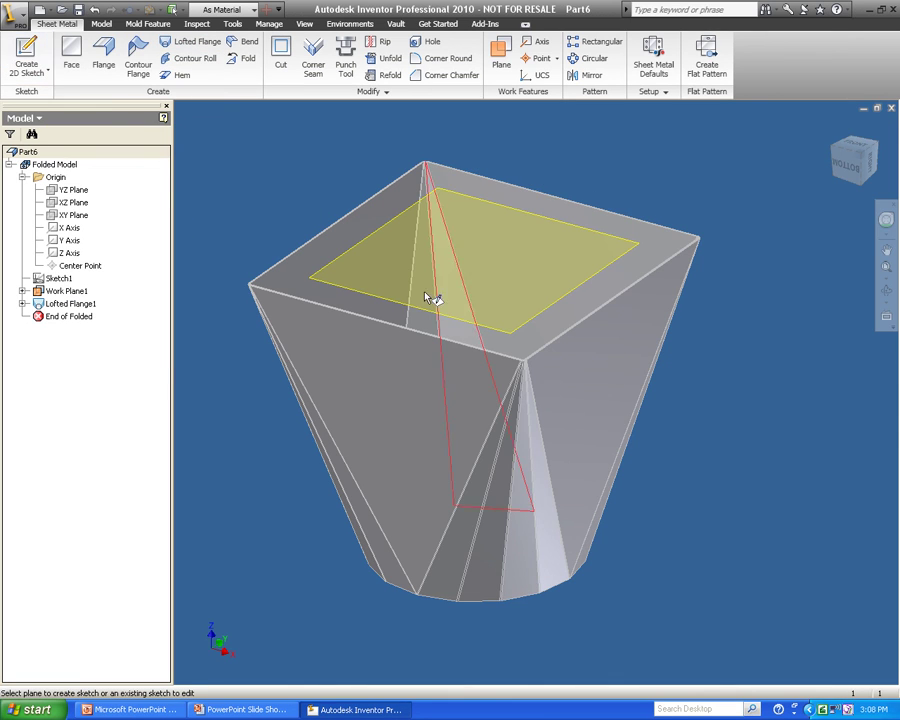
pyautogui.keyDown('shift'); pyautogui.moveTo(571, 382); pyautogui.dragTo(585, 410, button='middle'); pyautogui.keyUp('shift')
pyautogui.click(585, 410)
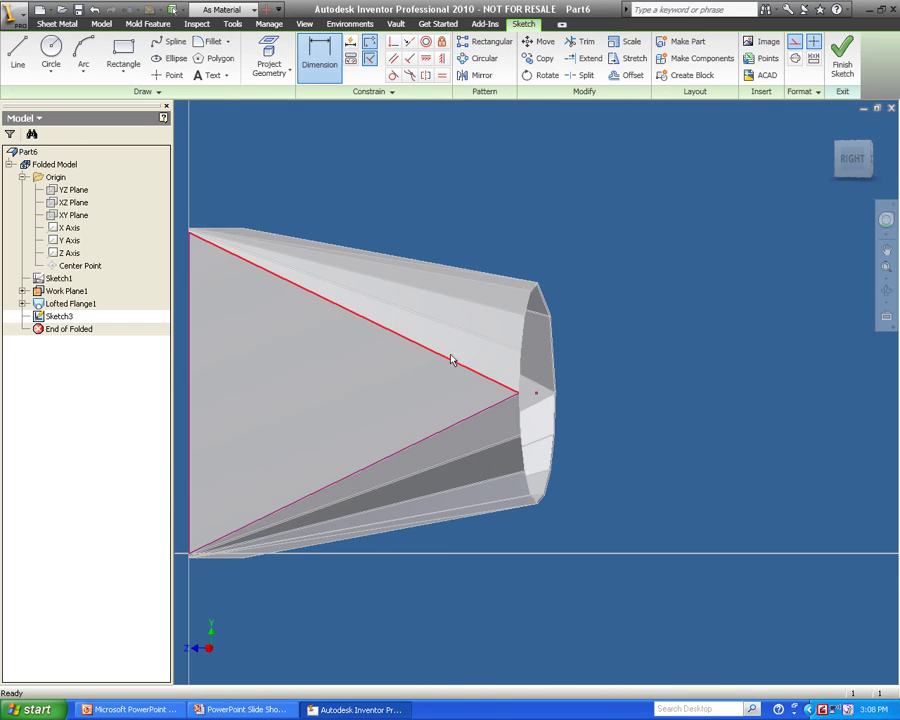
pyautogui.press('l')
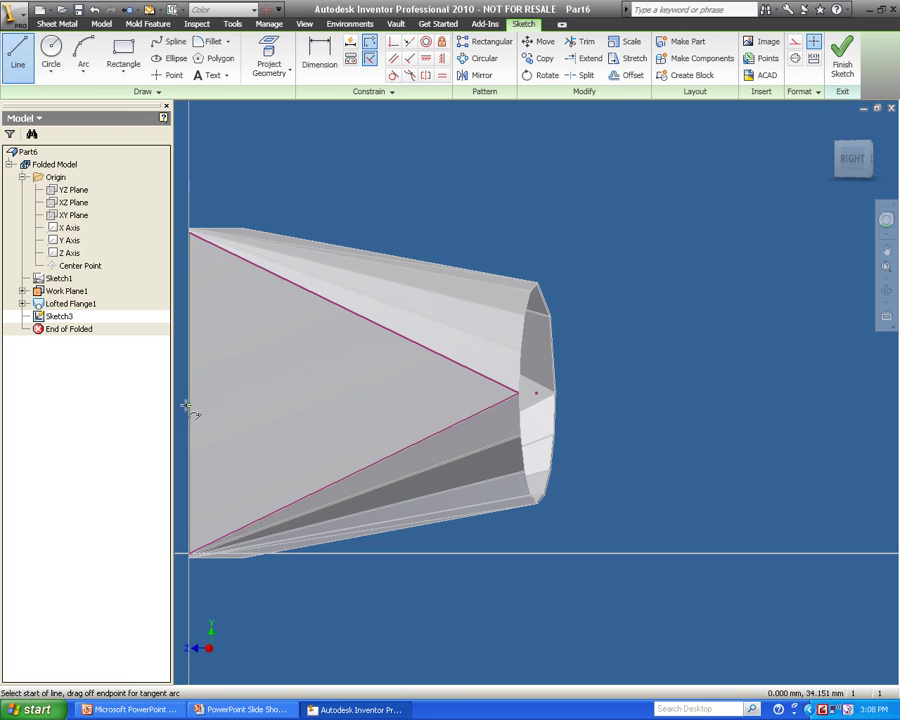
pyautogui.click(188, 393)
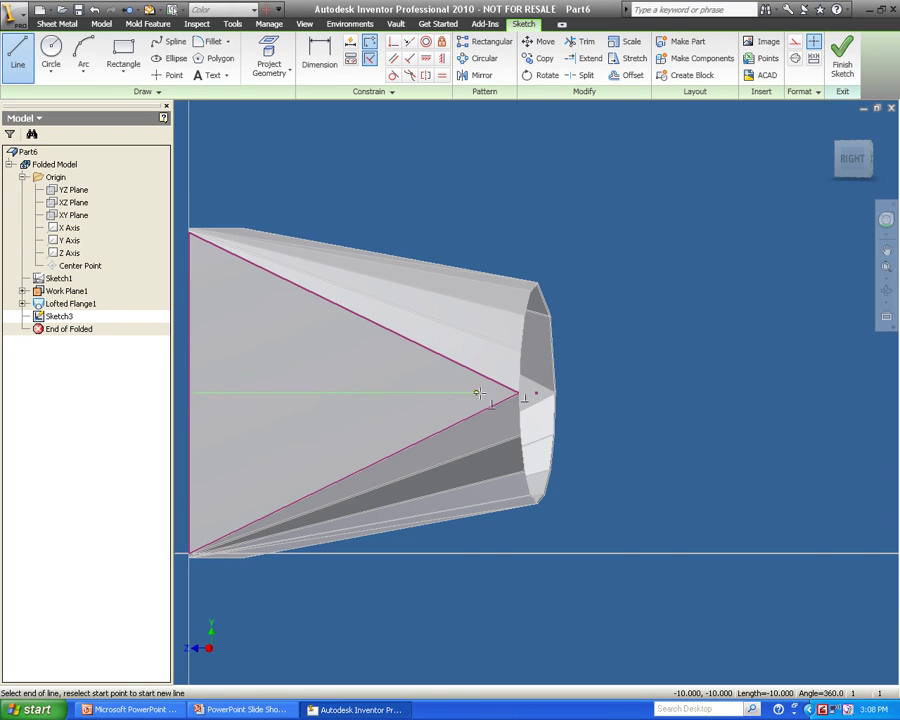
pyautogui.doubleClick(518, 393)
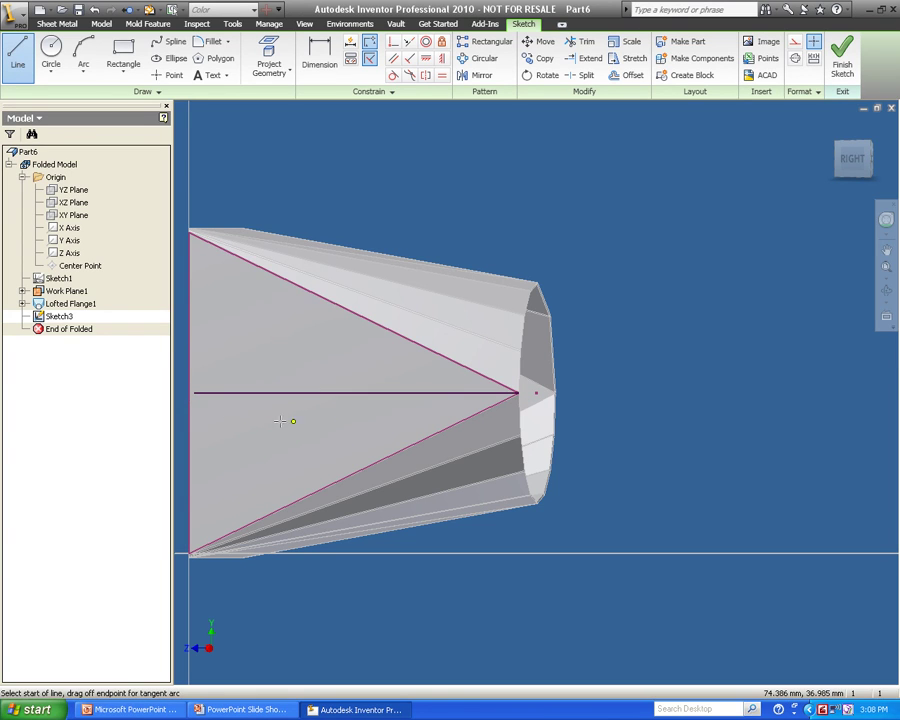
pyautogui.click(194, 393)
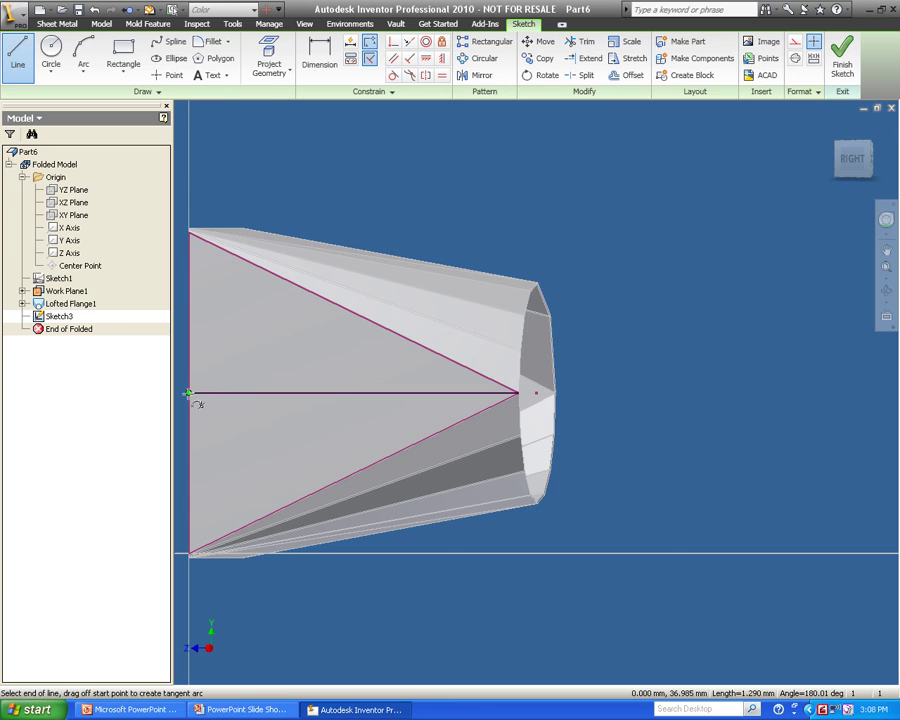
pyautogui.doubleClick(188, 393)
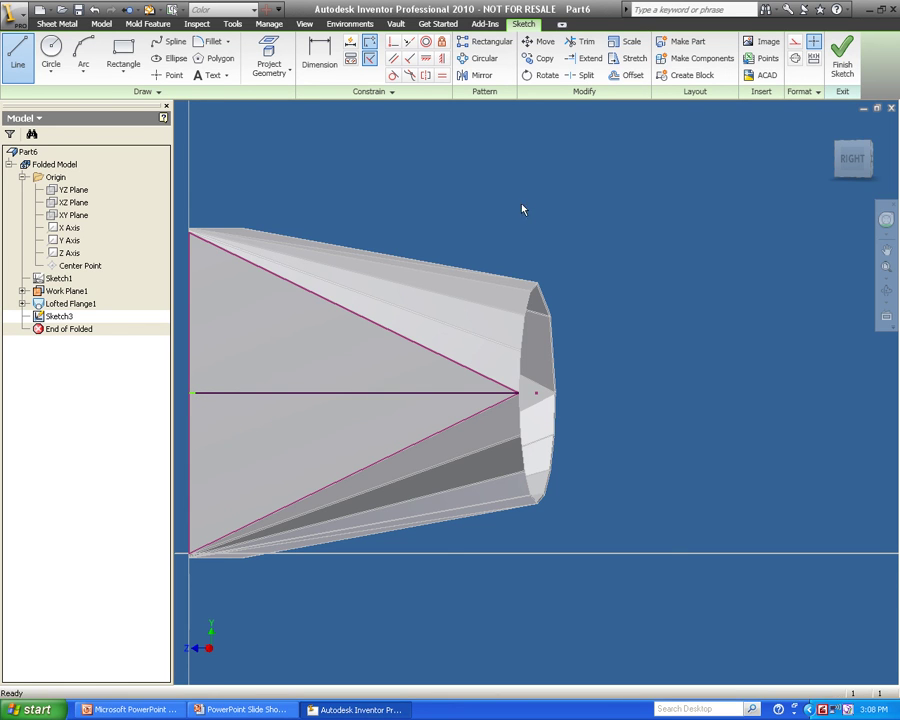
pyautogui.press('Escape')
pyautogui.click(842, 56)
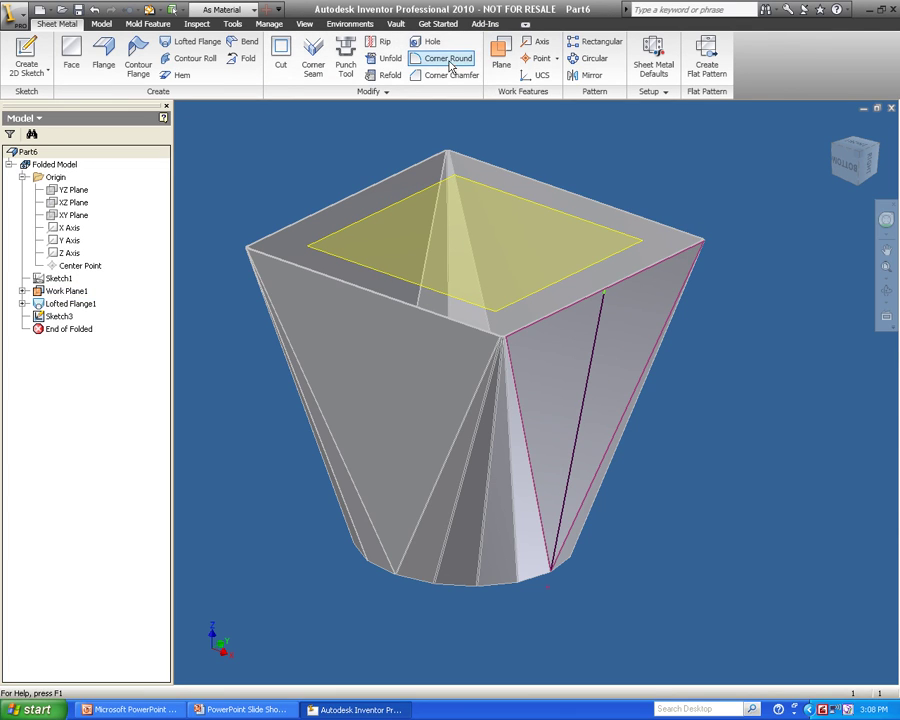
# Step: Rip the triangular face at the sketched line's end point with a Gap Value of 4
pyautogui.click(380, 41)
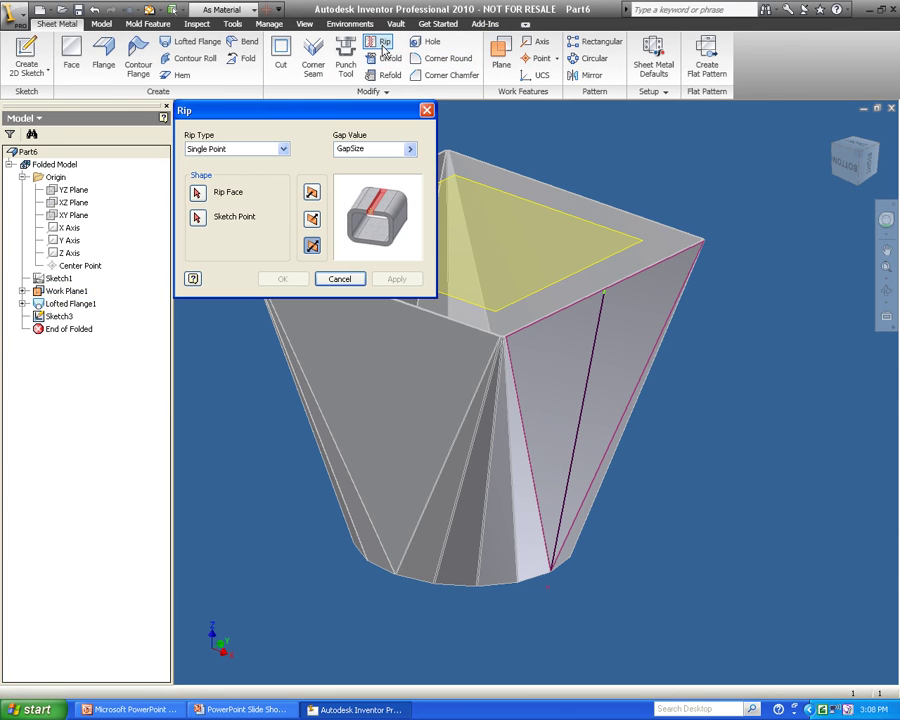
pyautogui.click(585, 345)
pyautogui.scroll(-5, 607, 300)
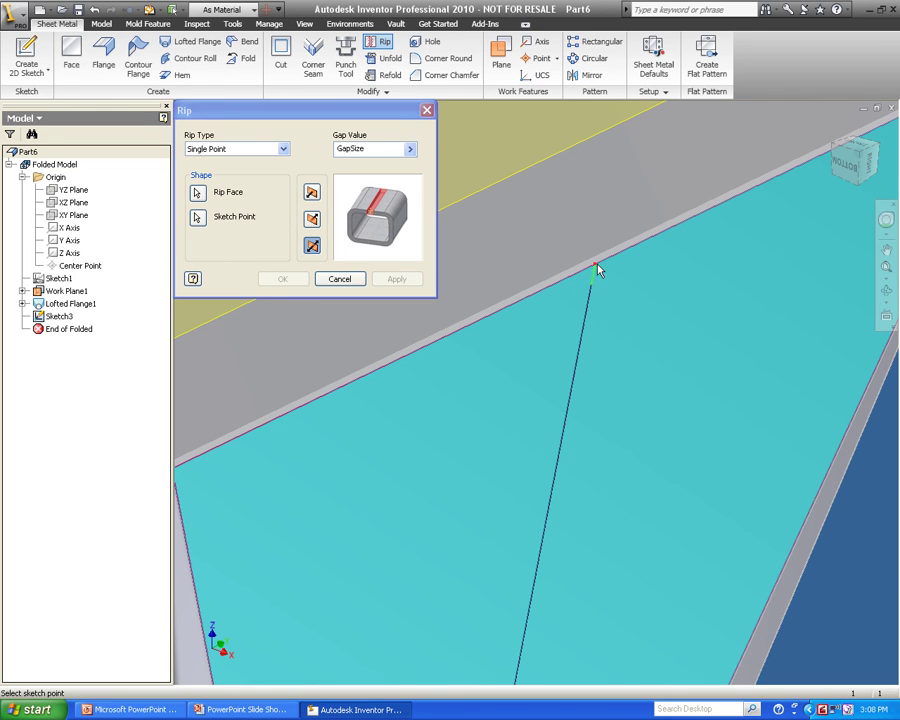
pyautogui.click(596, 268)
pyautogui.scroll(3, 488, 352)
pyautogui.scroll(3, 488, 352)
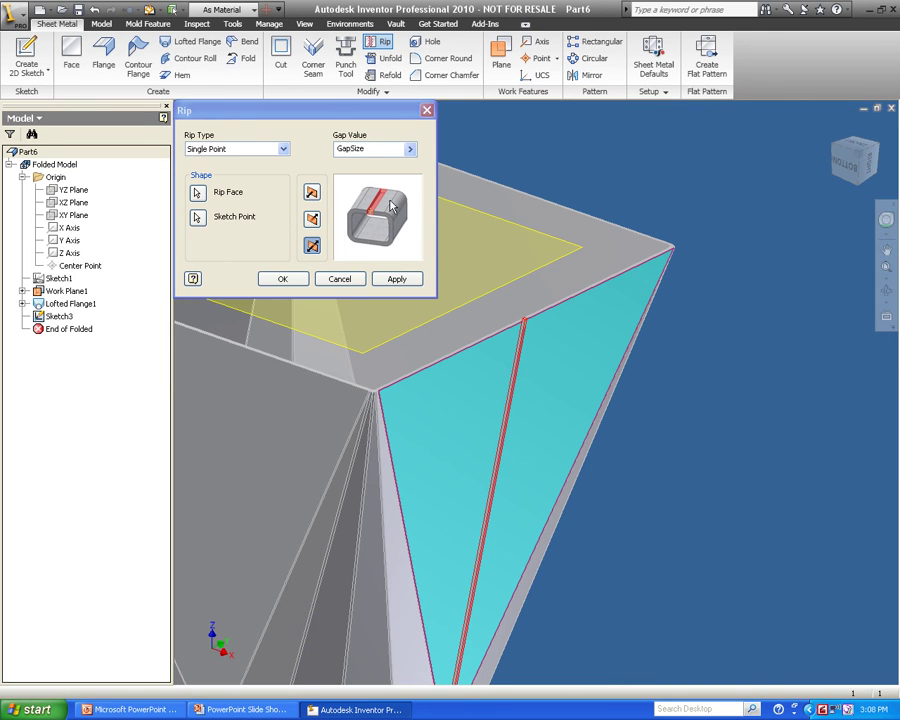
pyautogui.doubleClick(370, 148)
pyautogui.write('4')
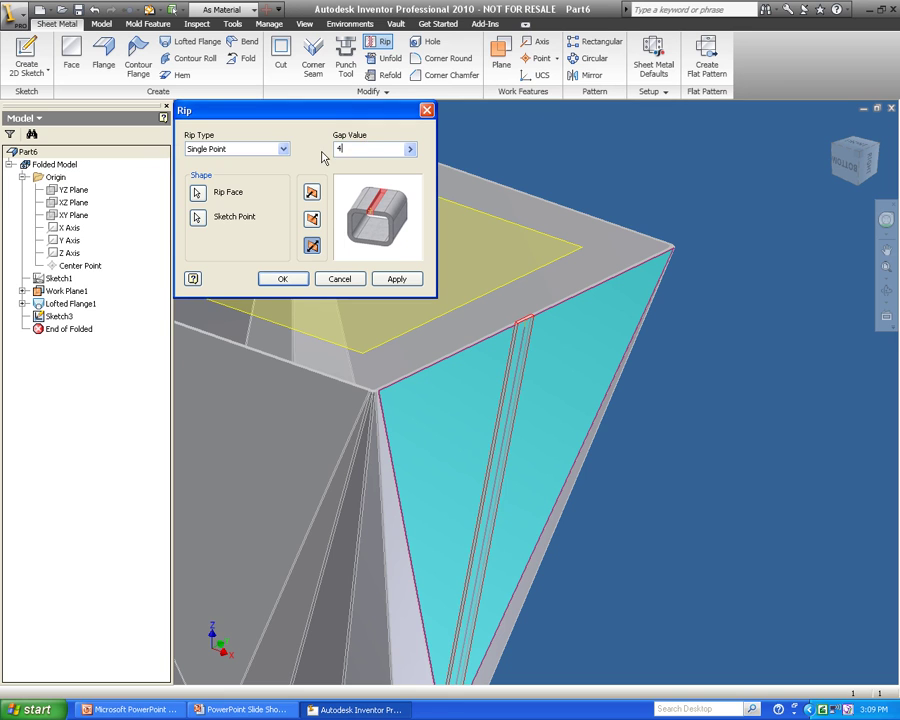
pyautogui.click(284, 279)
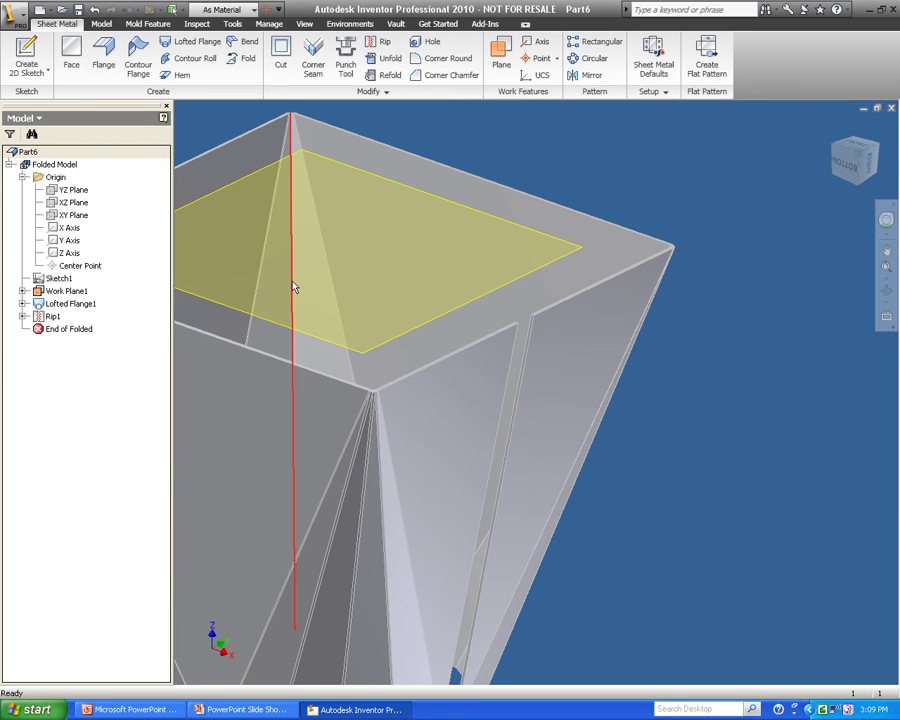
pyautogui.scroll(-3, 292, 288)
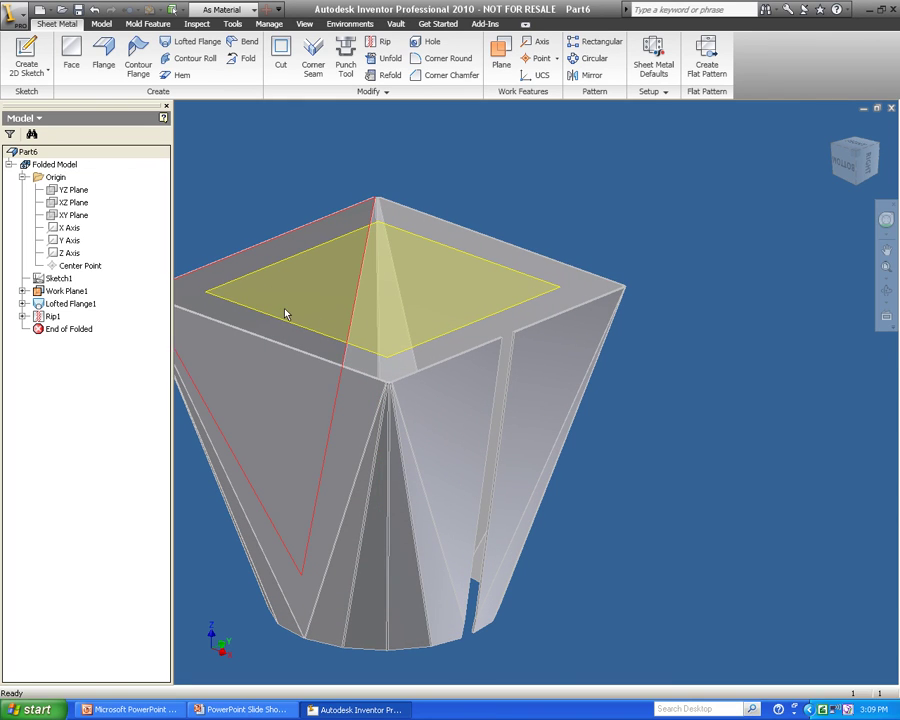
# Step: Create the flat pattern of Part6's ripped lofted flange
pyautogui.click(707, 55)
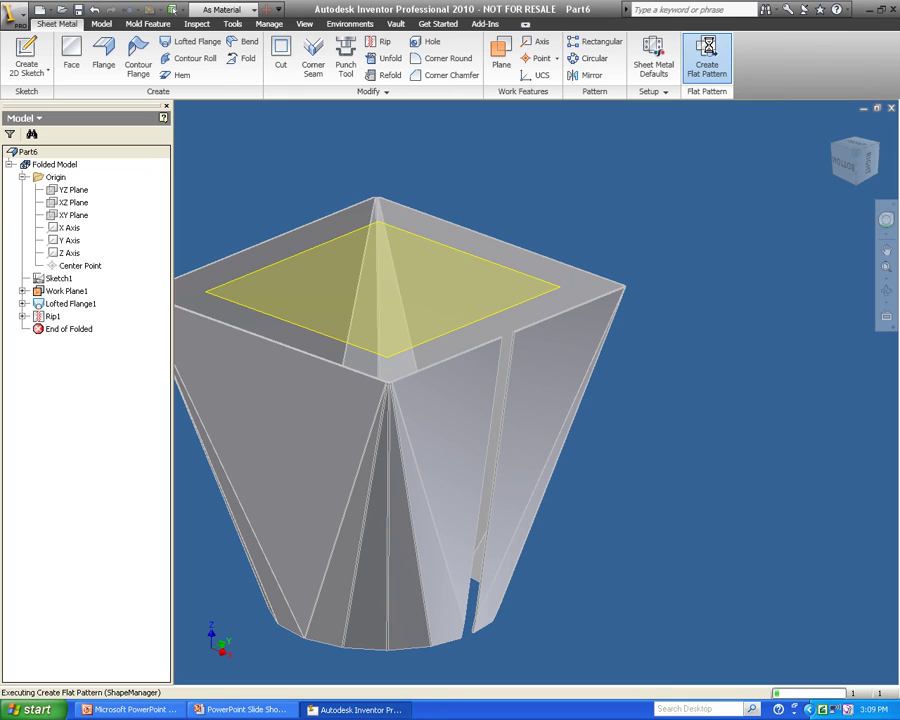